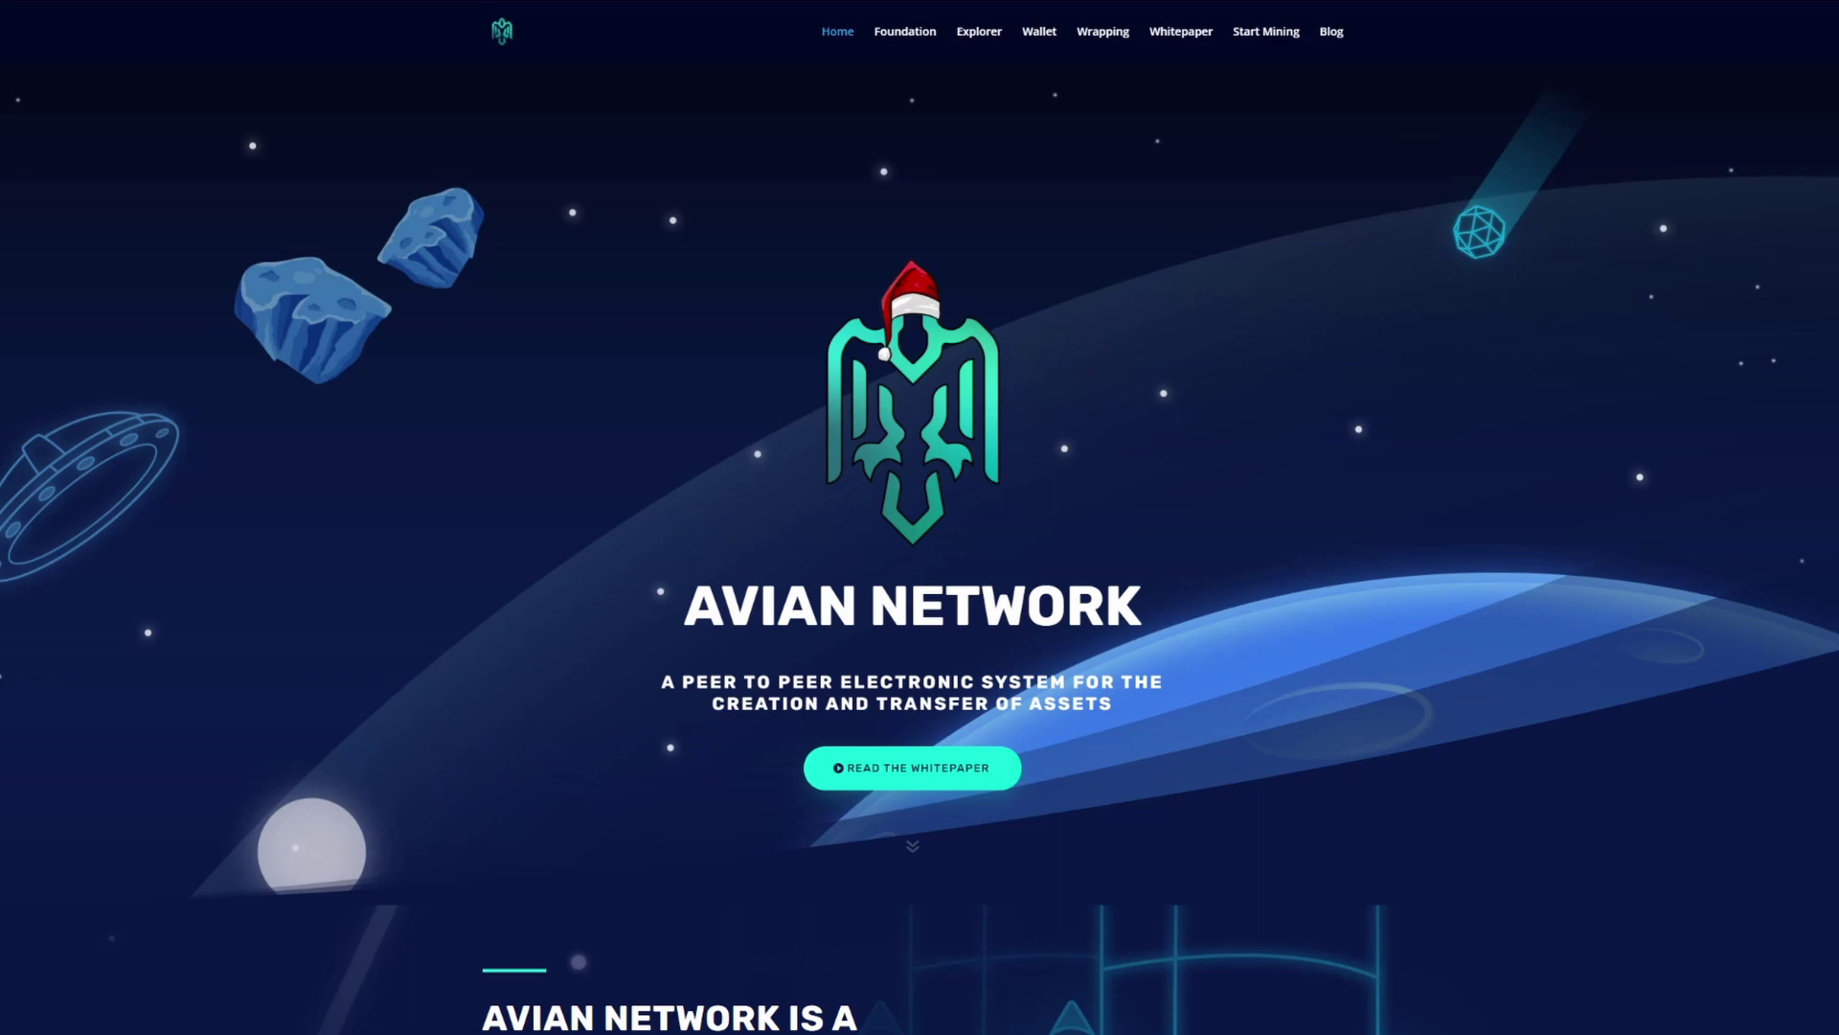
# Step: Open the Avian Core Wallet from avn.network's Wallet link and reposition its window
pyautogui.scroll(-10, 920, 517)
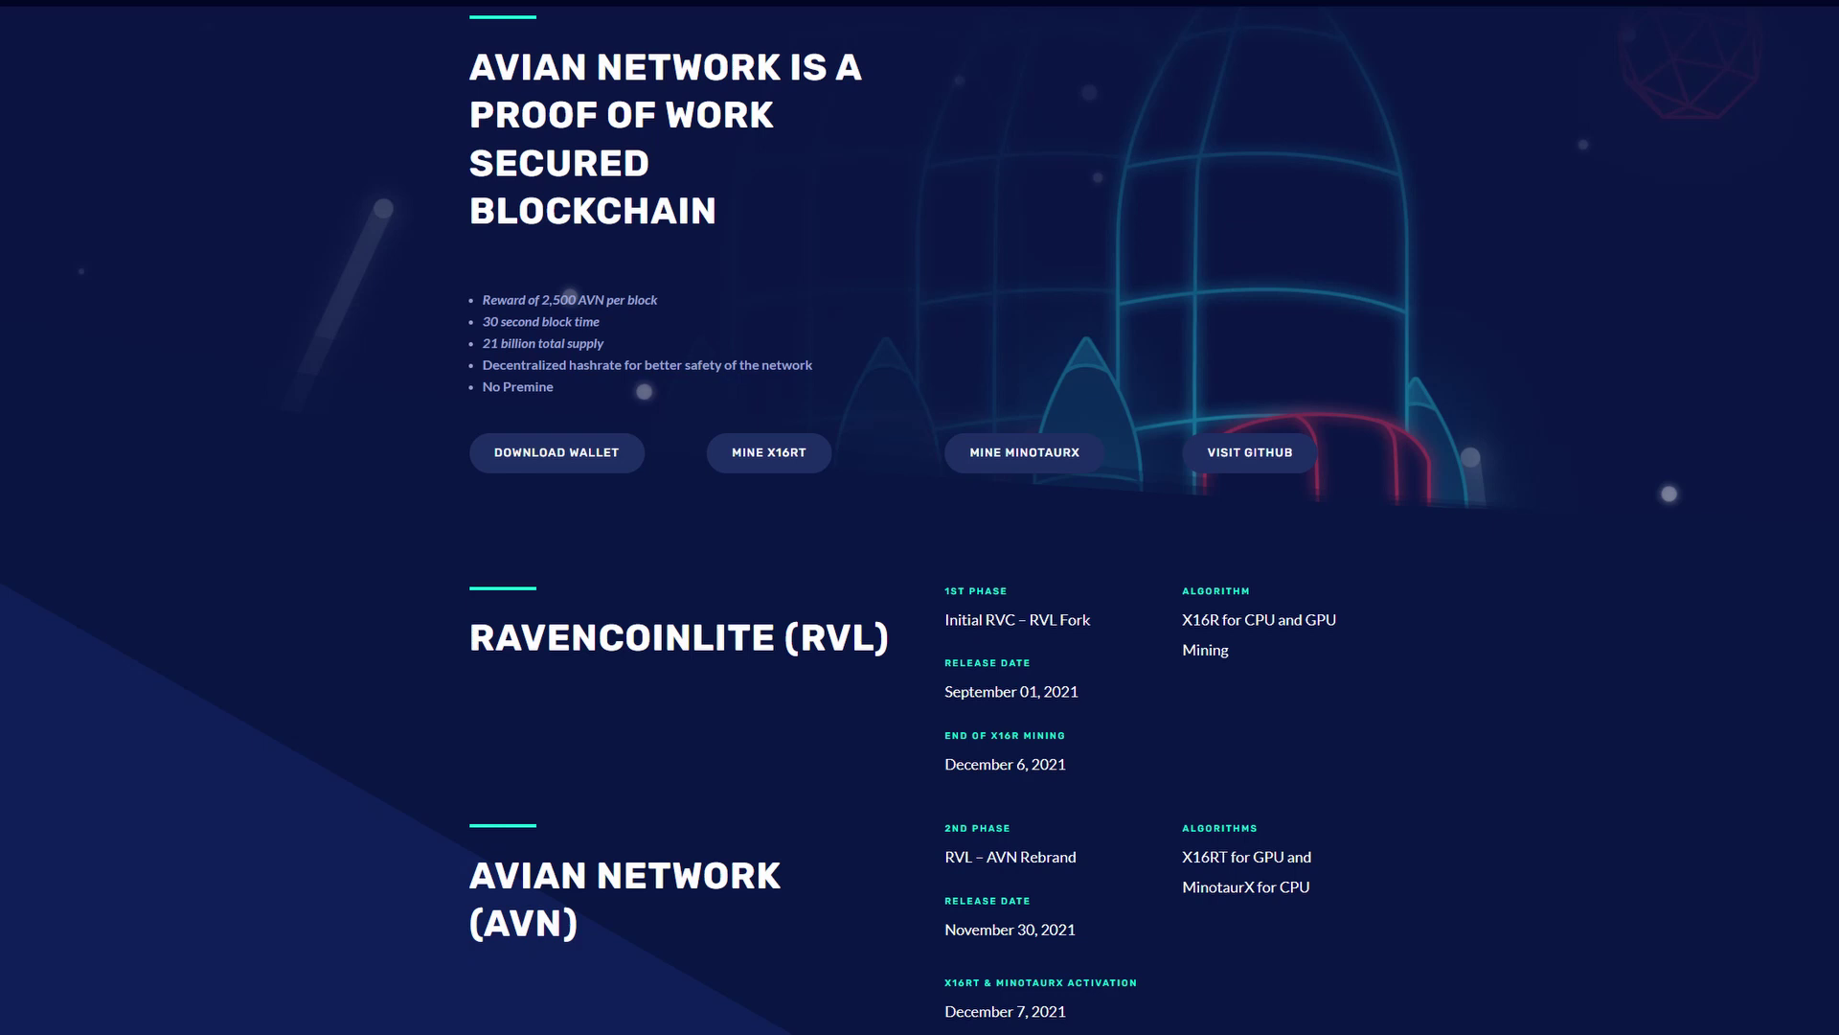
pyautogui.scroll(-5, 920, 517)
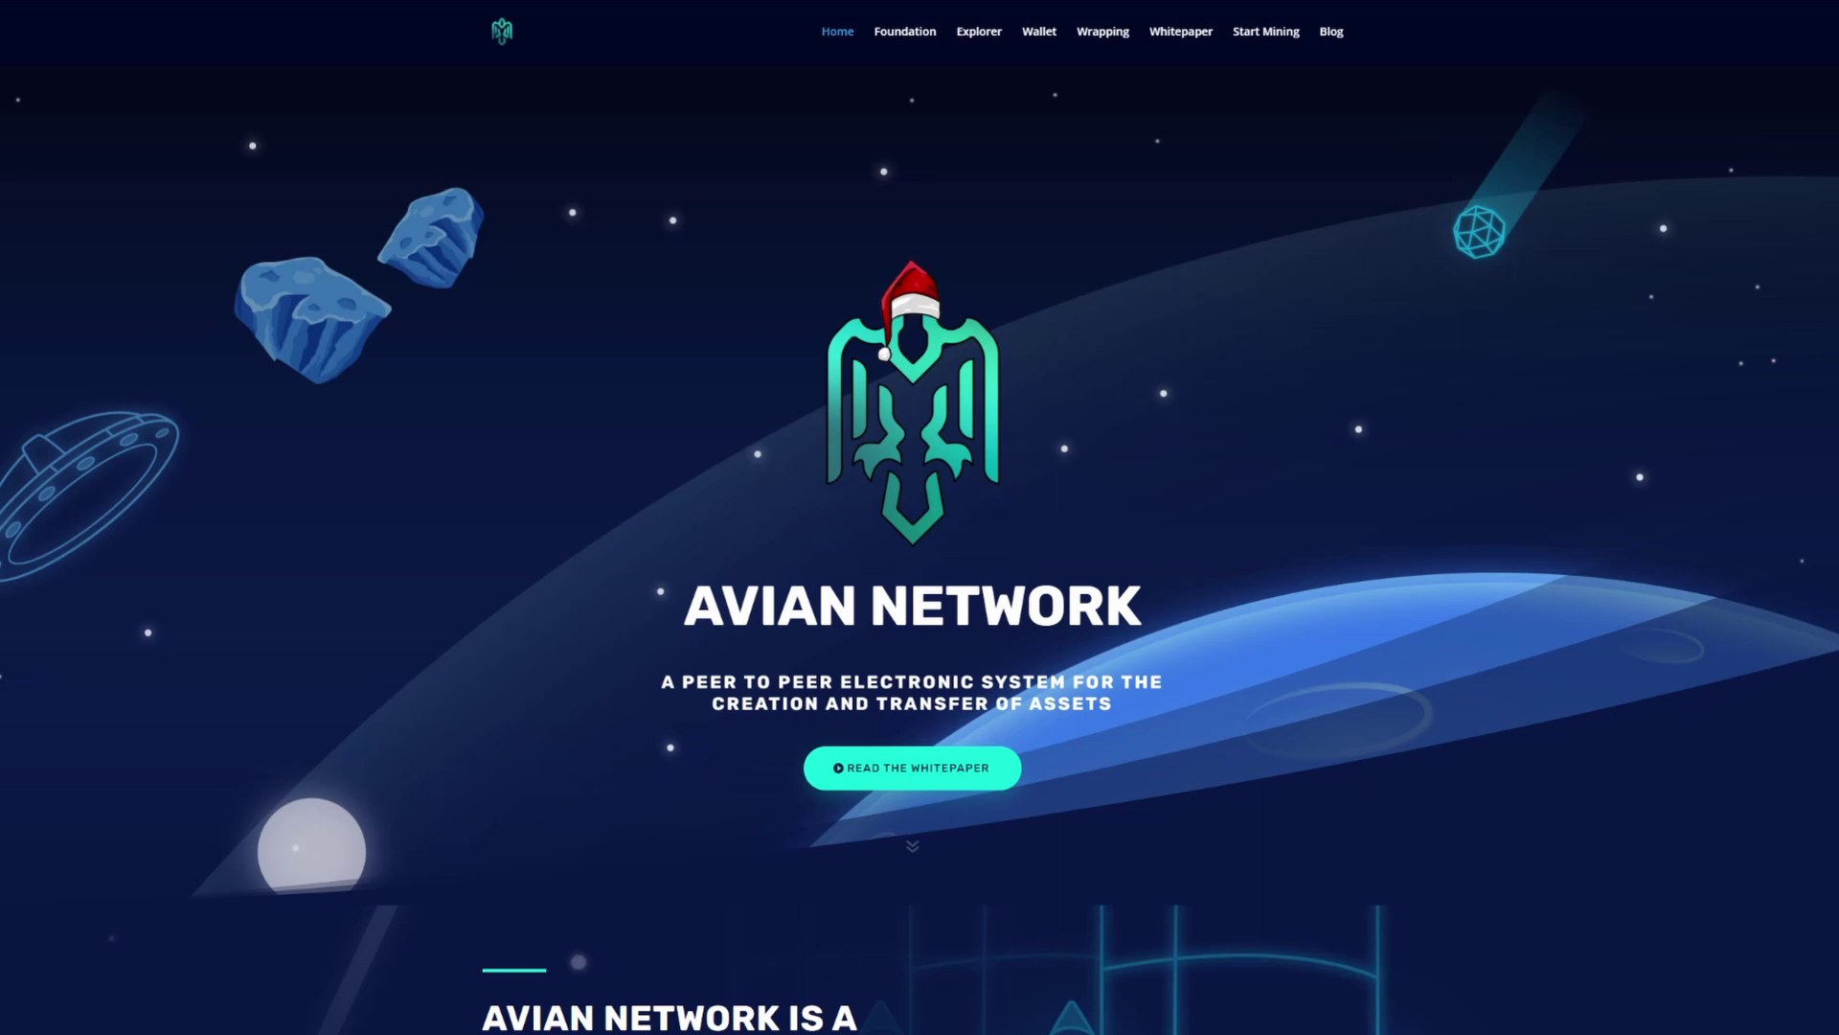
pyautogui.click(1040, 35)
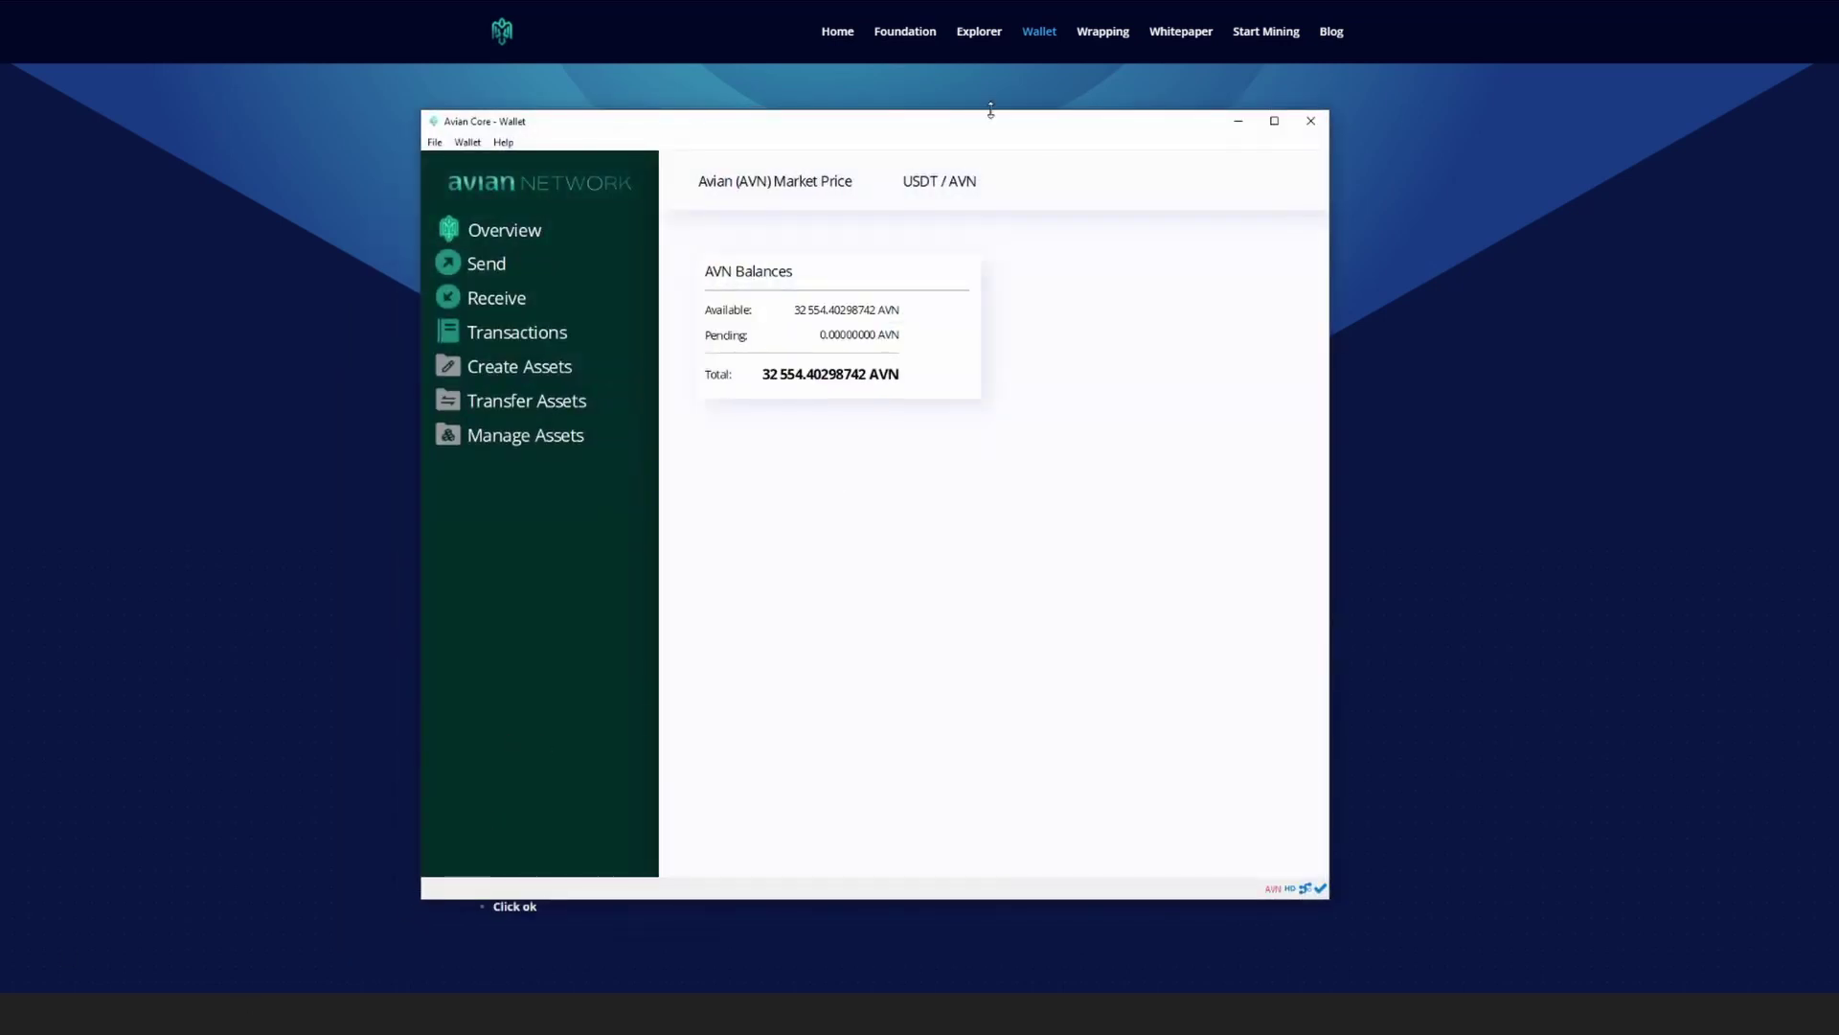
pyautogui.moveTo(998, 129); pyautogui.dragTo(1034, 193)
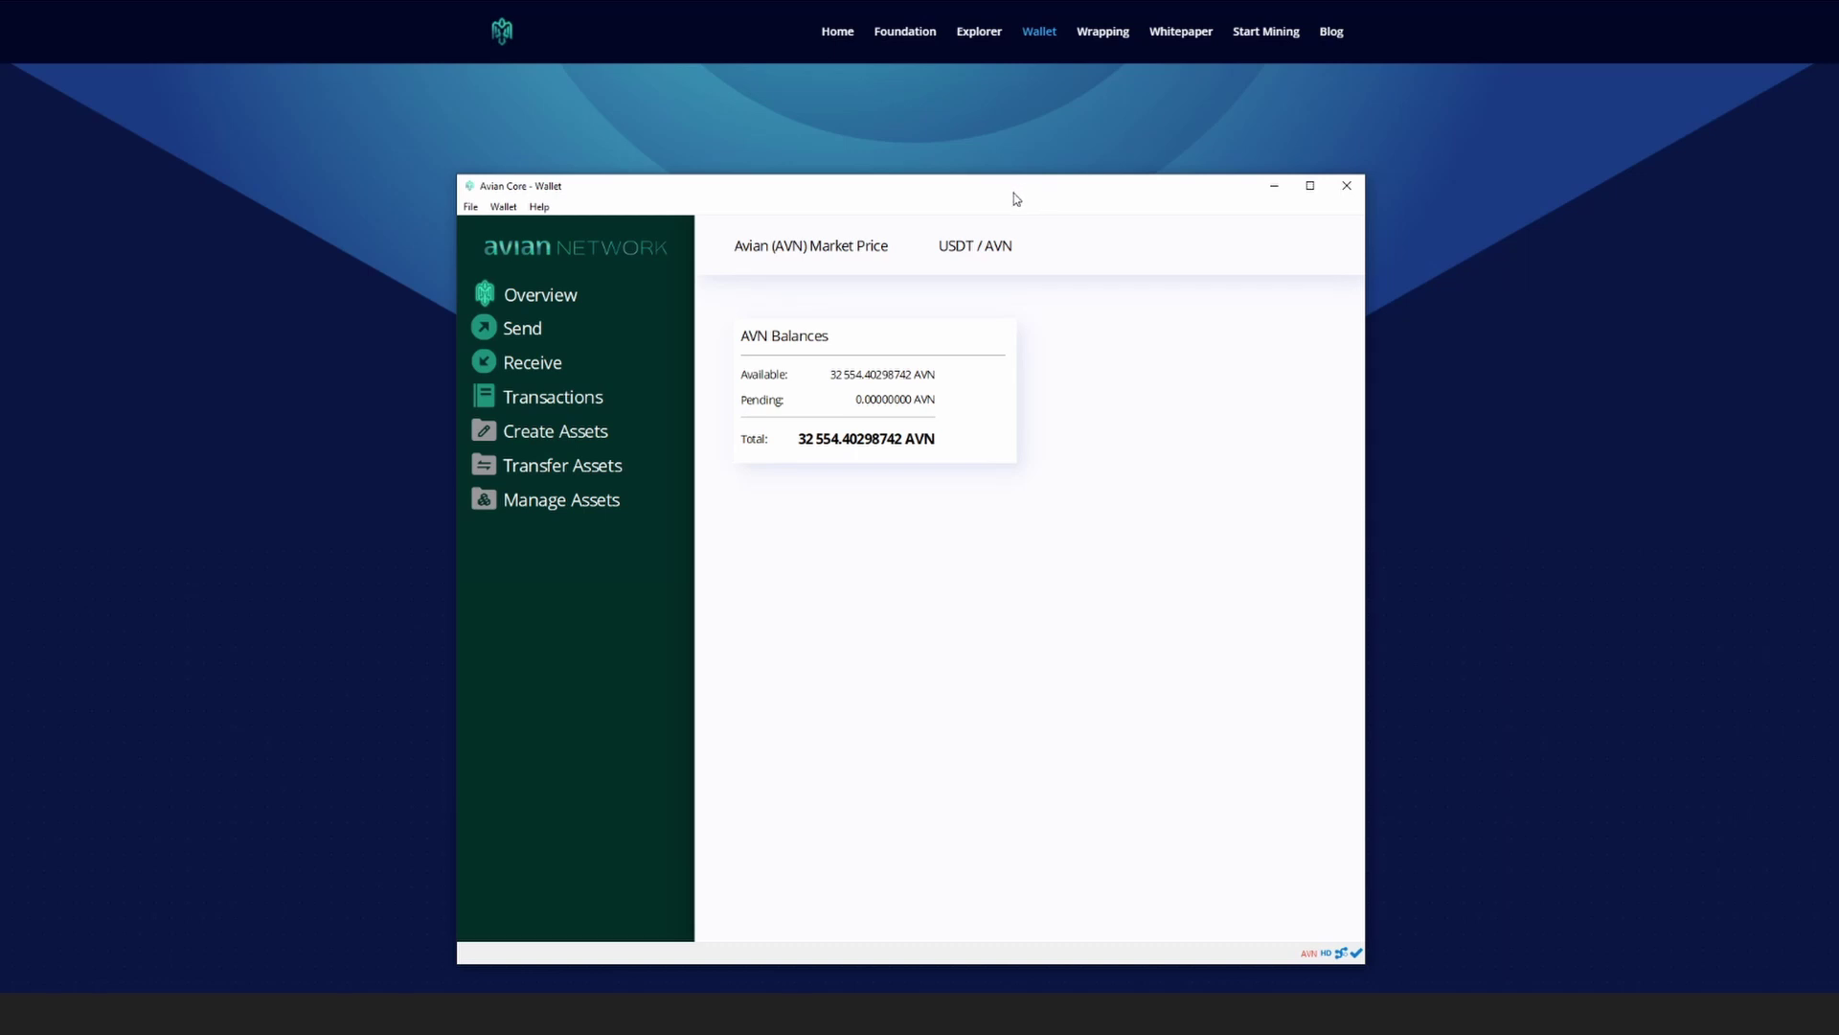
# Step: Open Receive, copy the (no label) address from File > Receiving addresses, and return to Overview
pyautogui.click(526, 363)
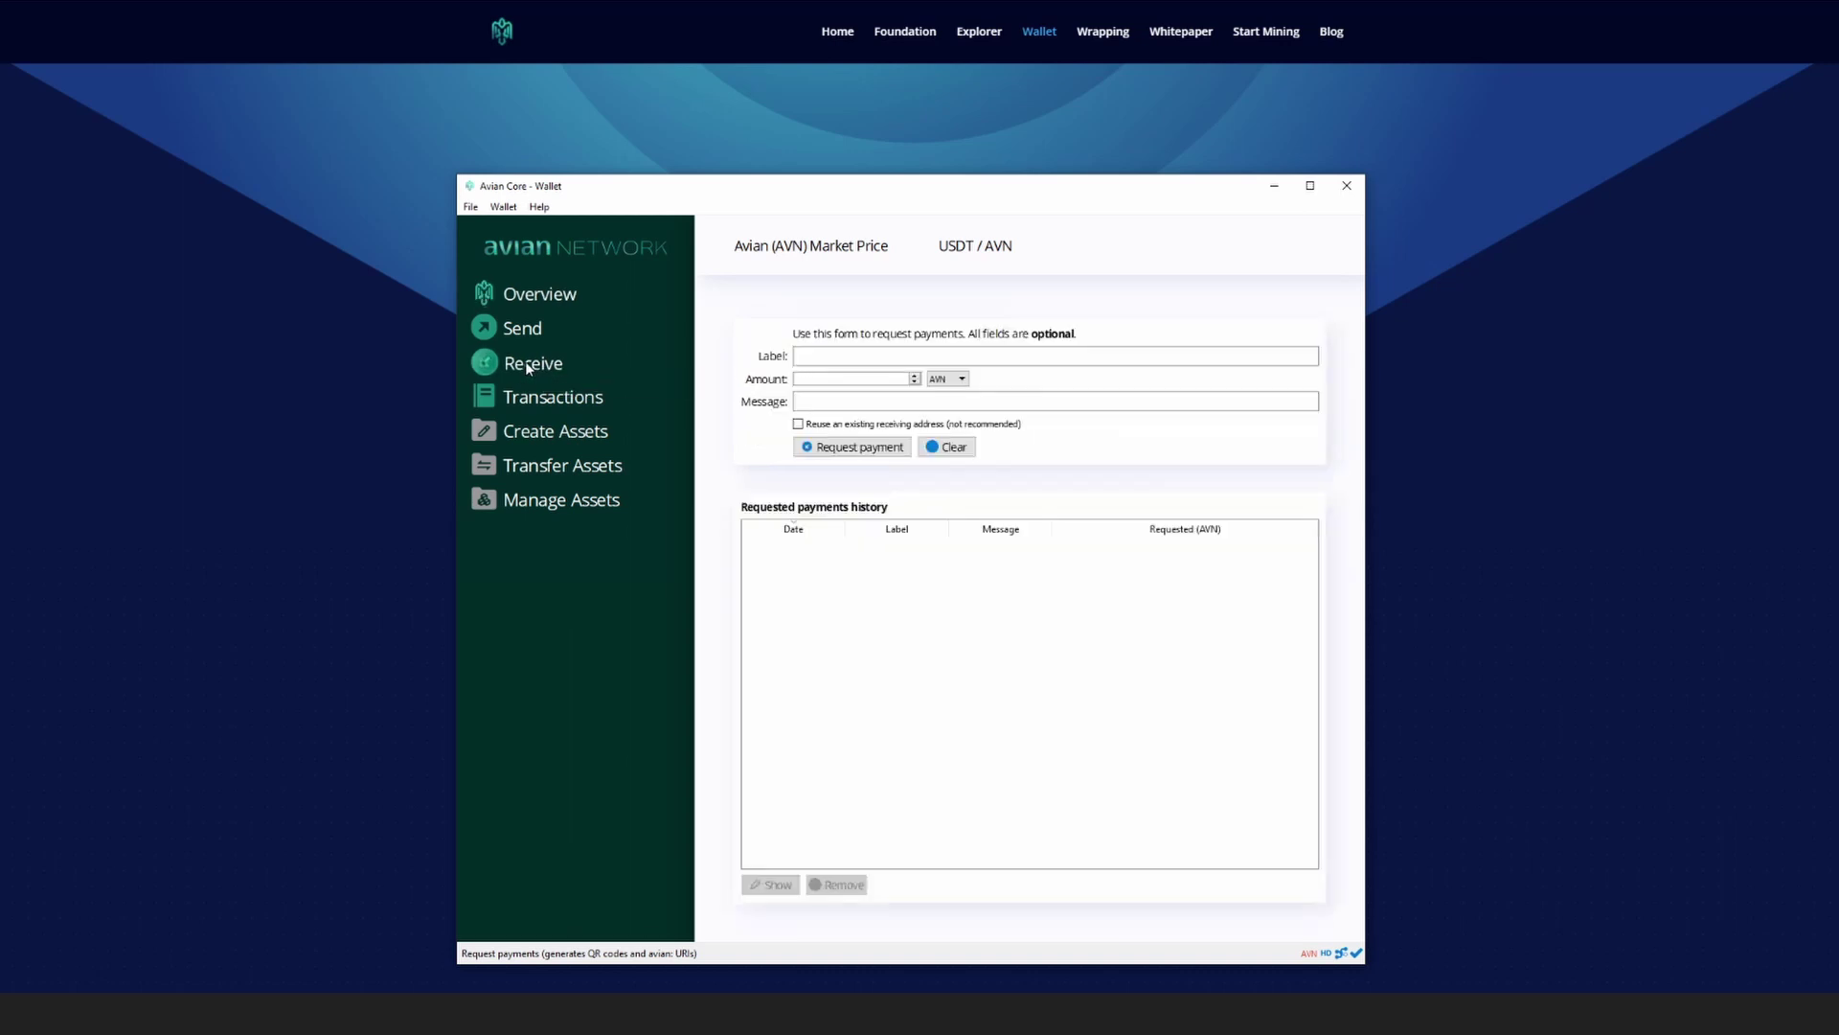
pyautogui.click(470, 207)
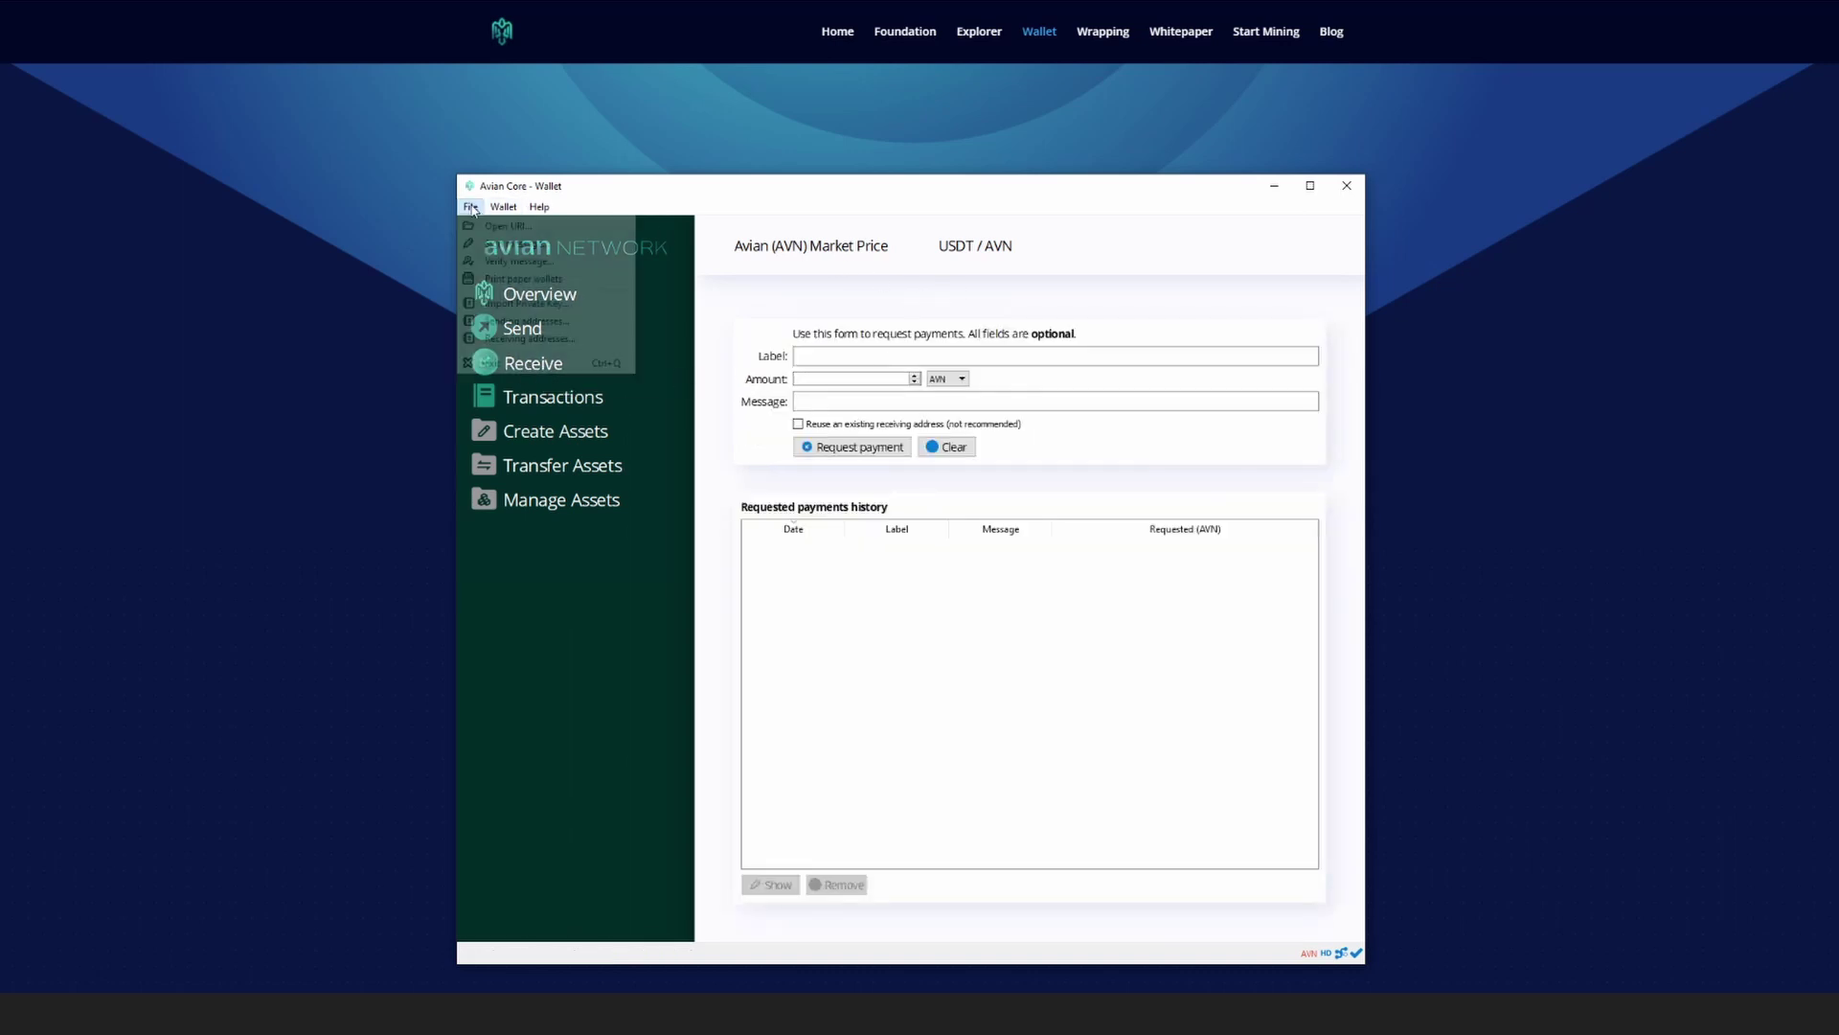
pyautogui.click(504, 206)
pyautogui.click(470, 207)
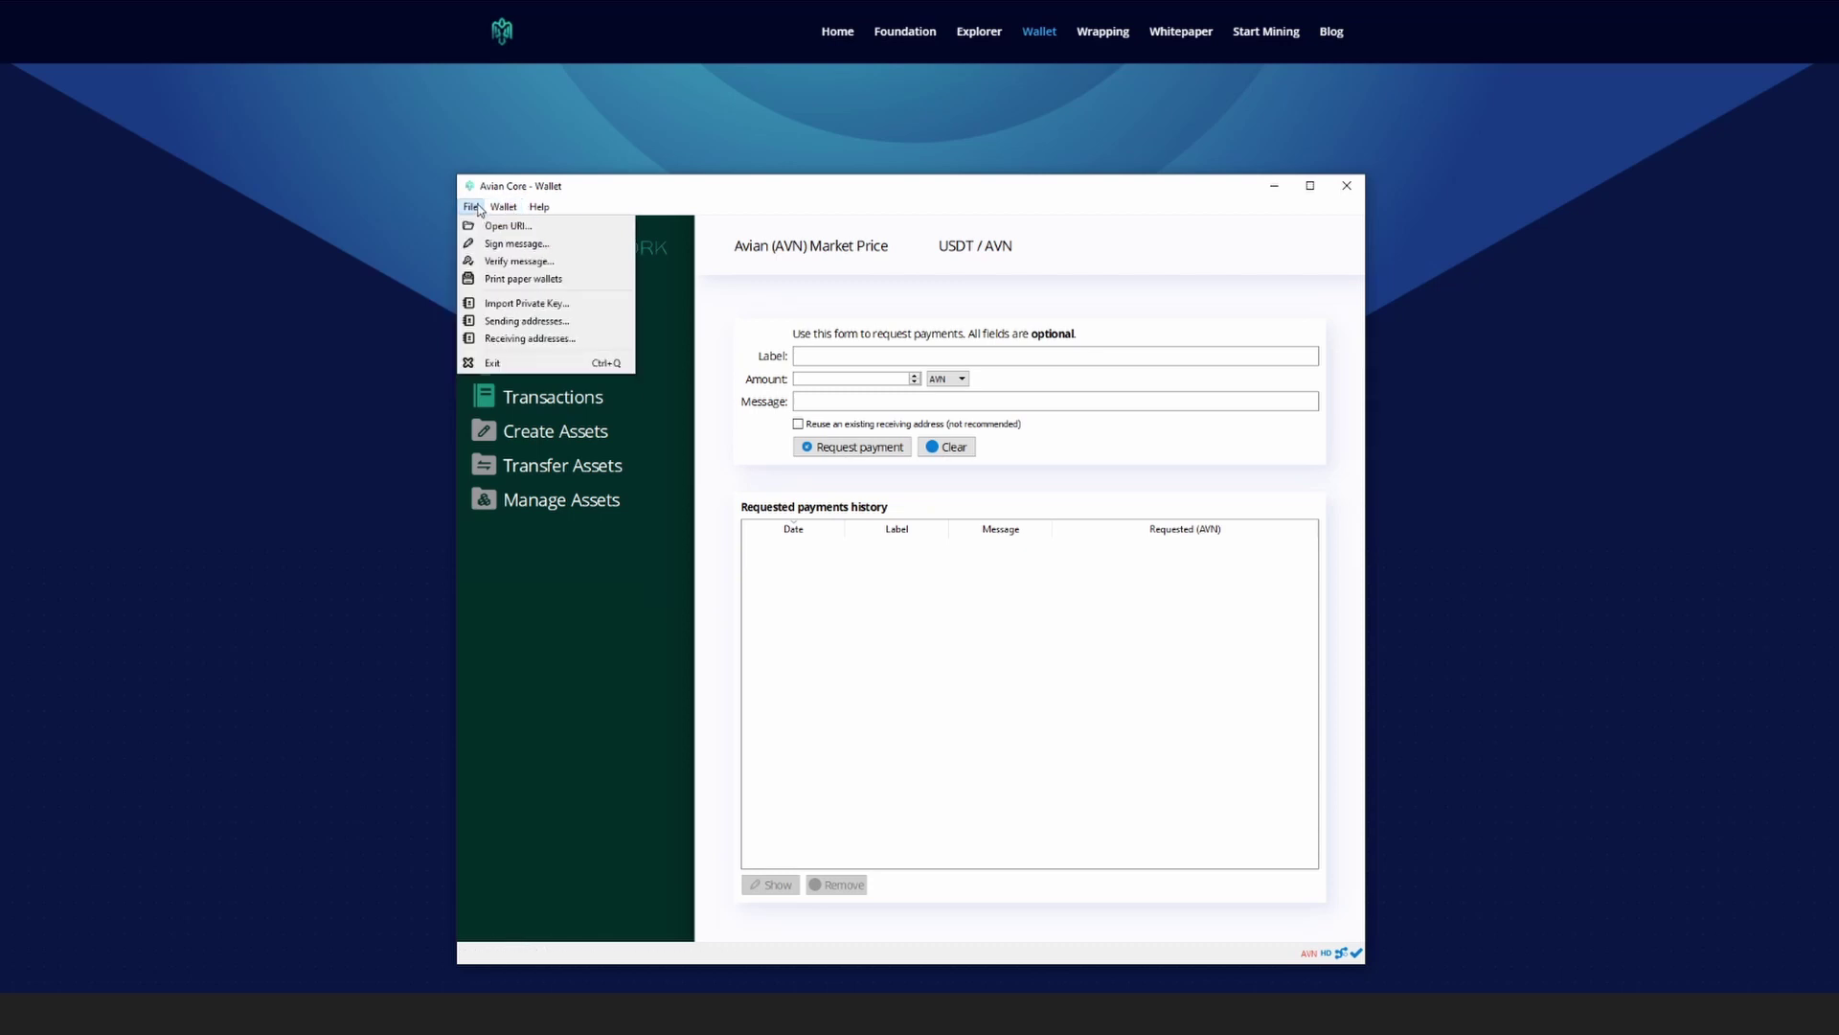
pyautogui.click(512, 339)
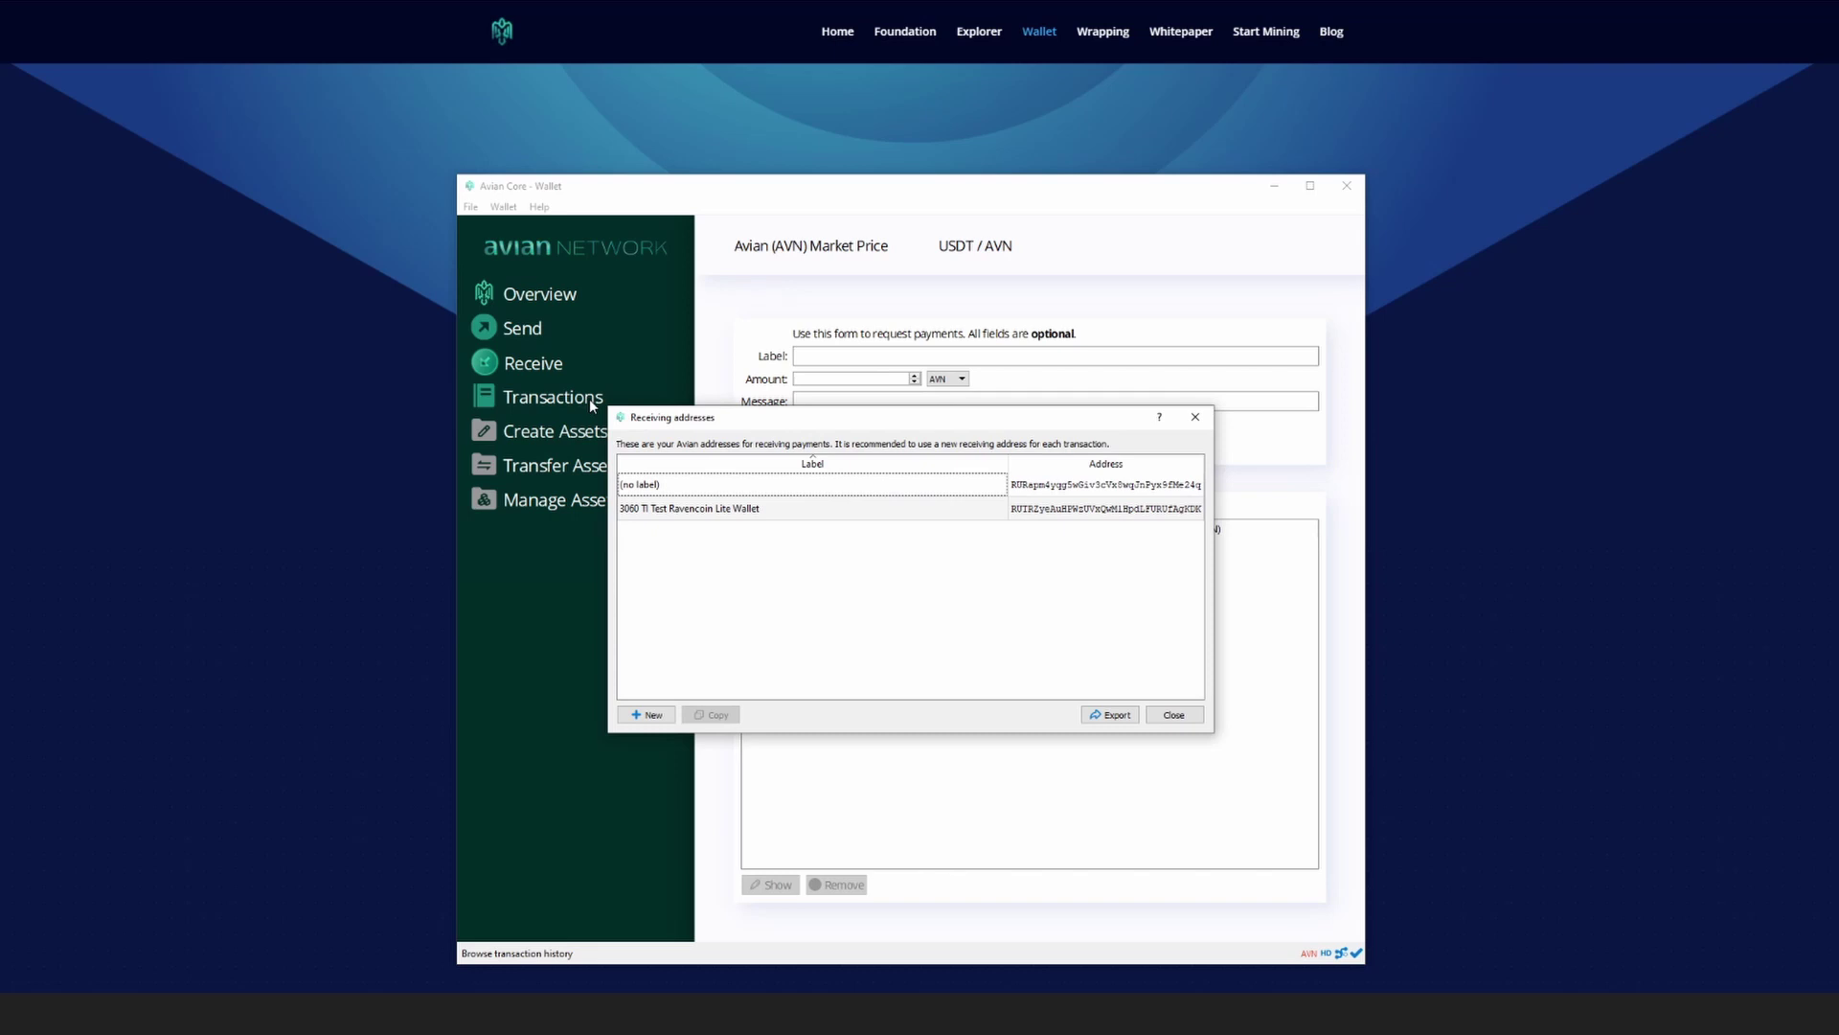
pyautogui.click(1070, 489)
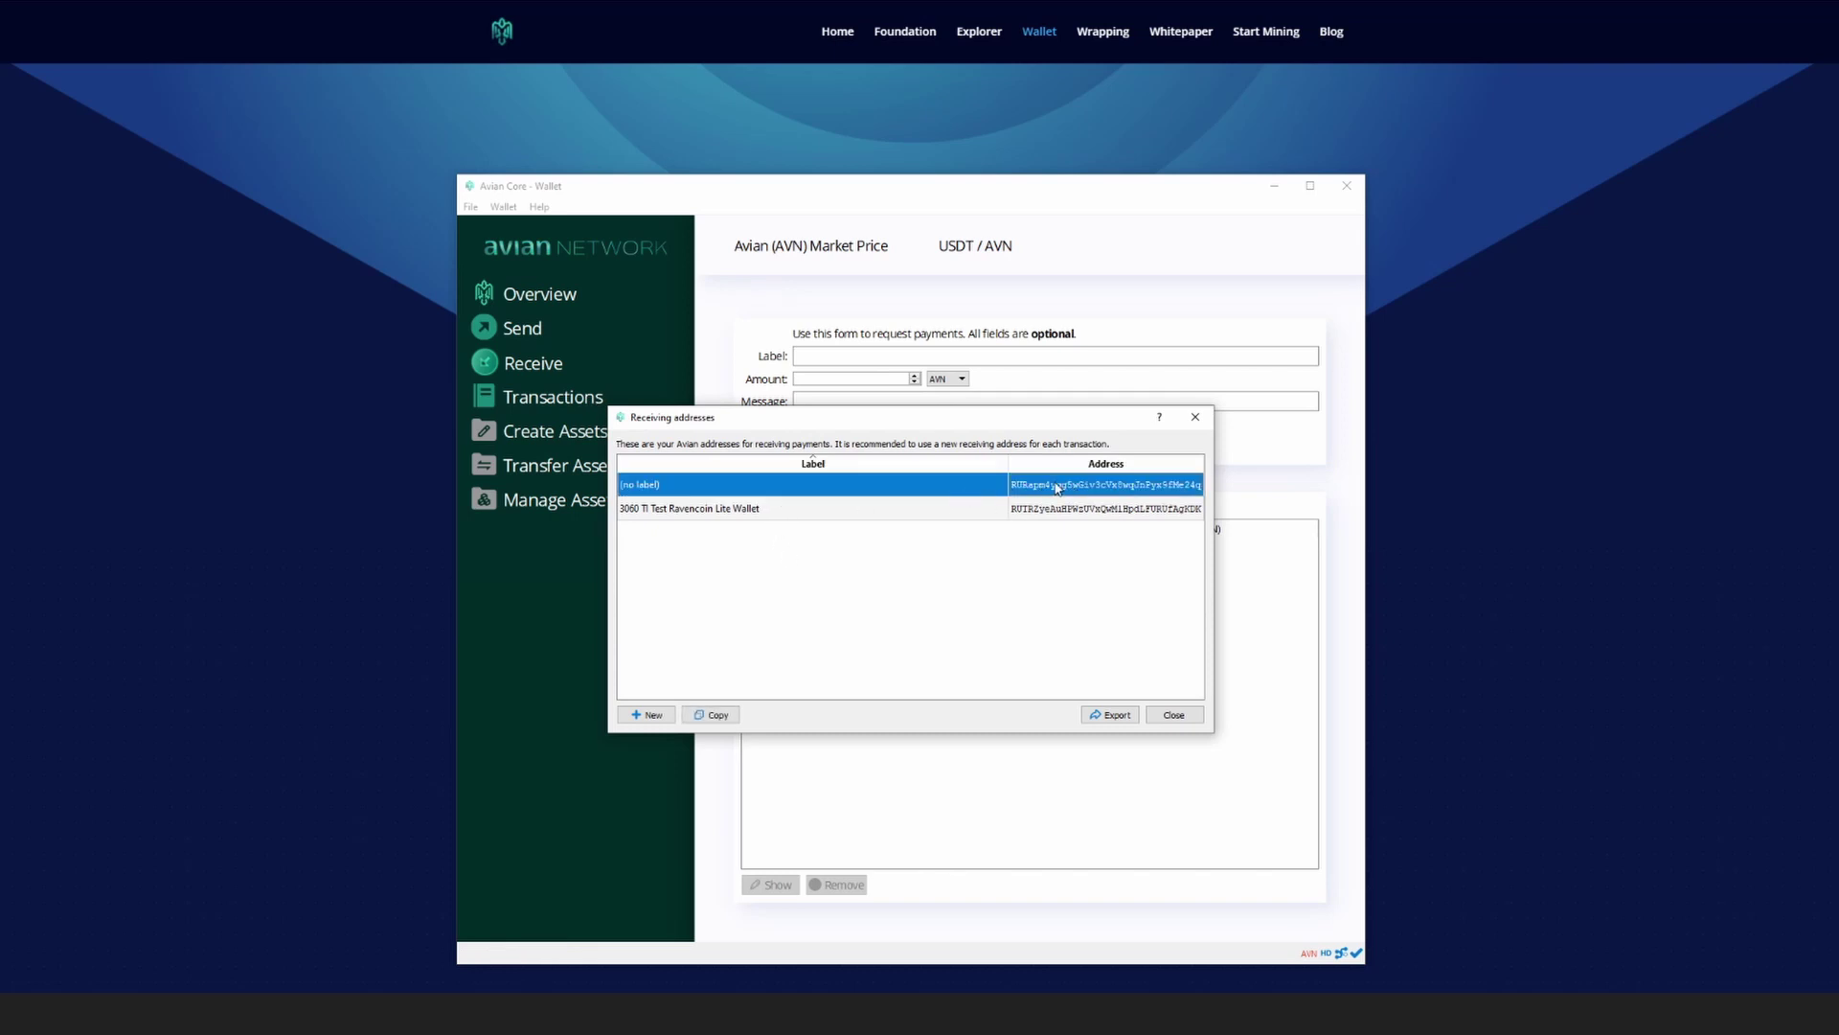
pyautogui.click(714, 716)
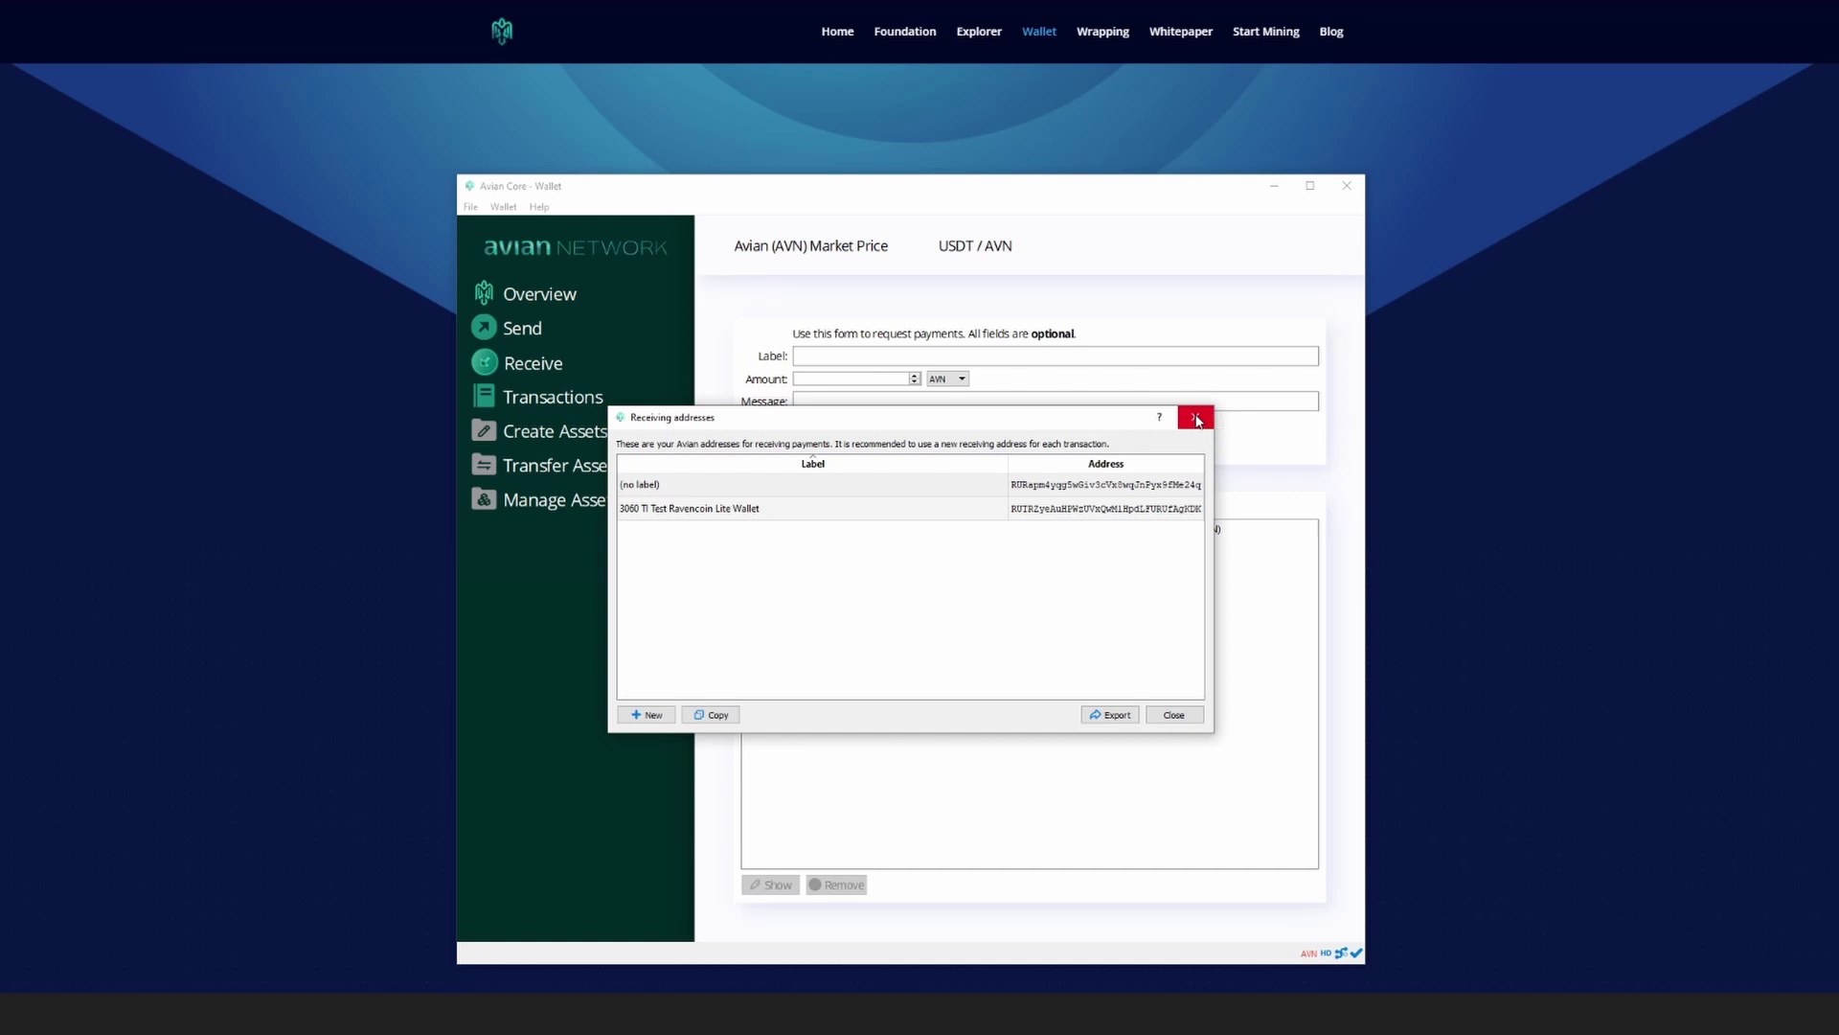
pyautogui.click(1196, 418)
pyautogui.click(532, 294)
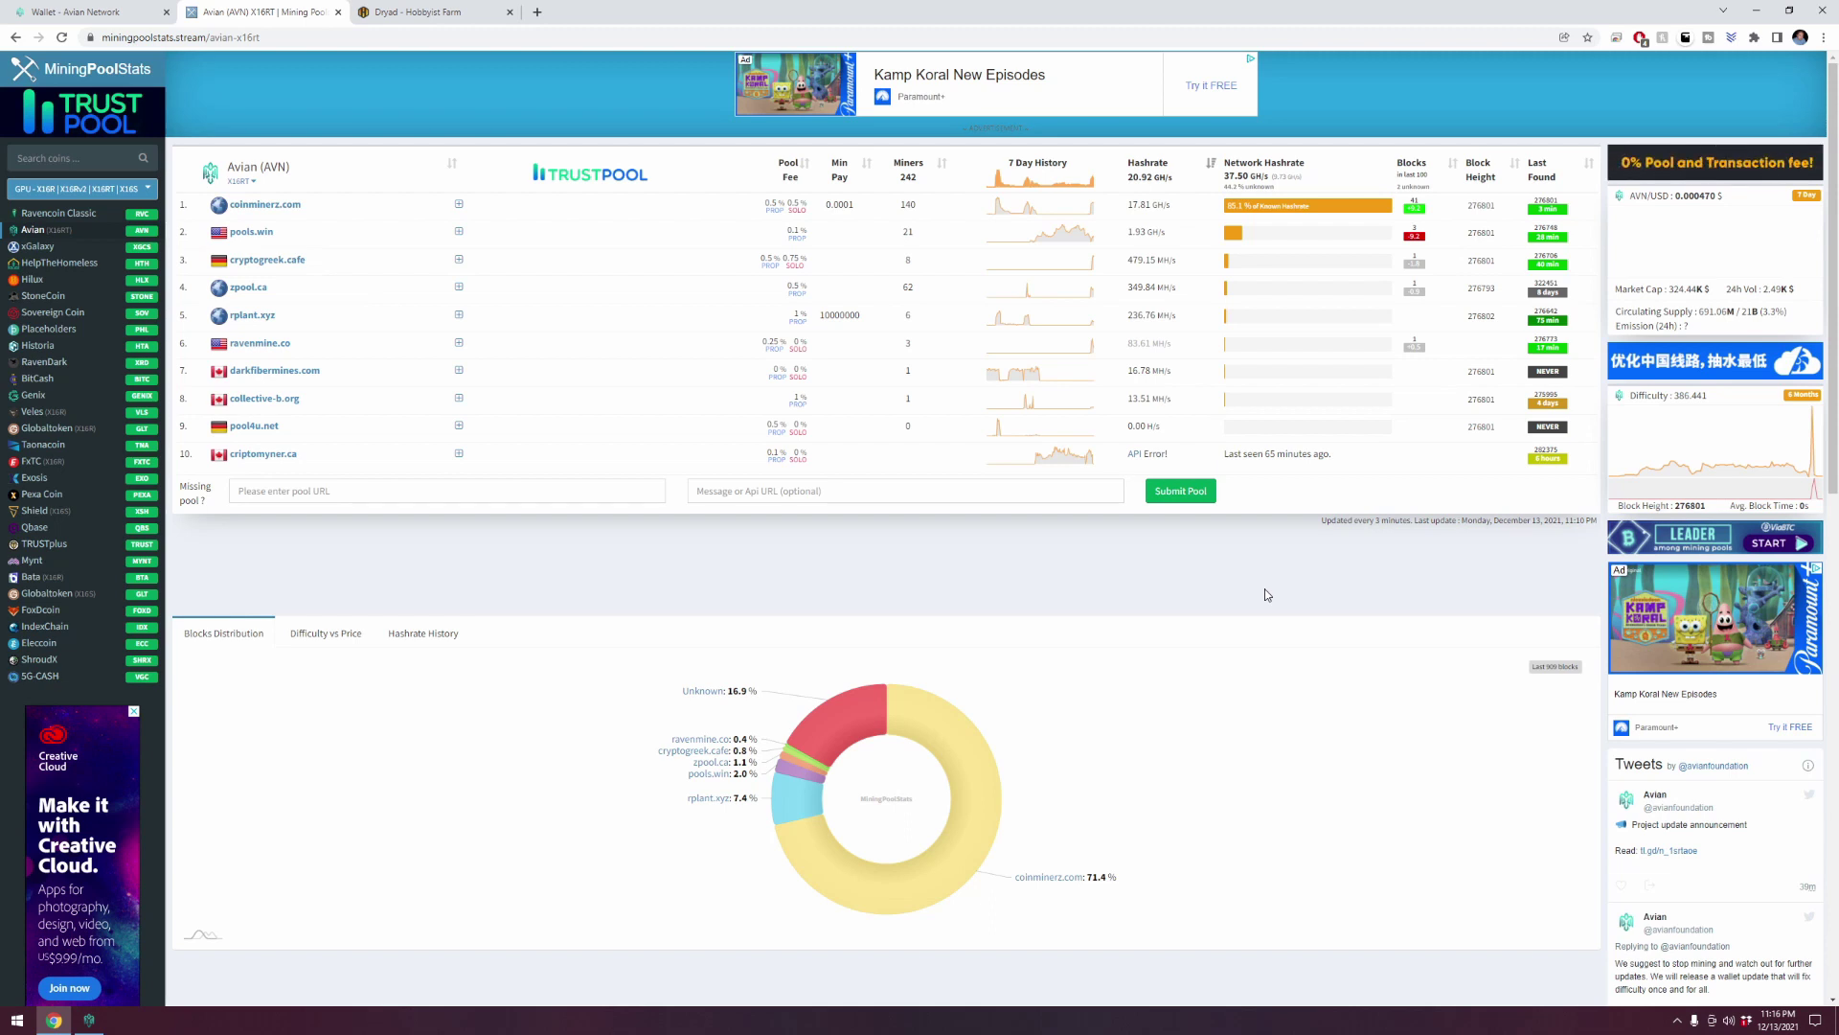
# Step: Open the coinminerz.com Avian pool and select the US GPU Rigs stratum address
pyautogui.click(268, 207)
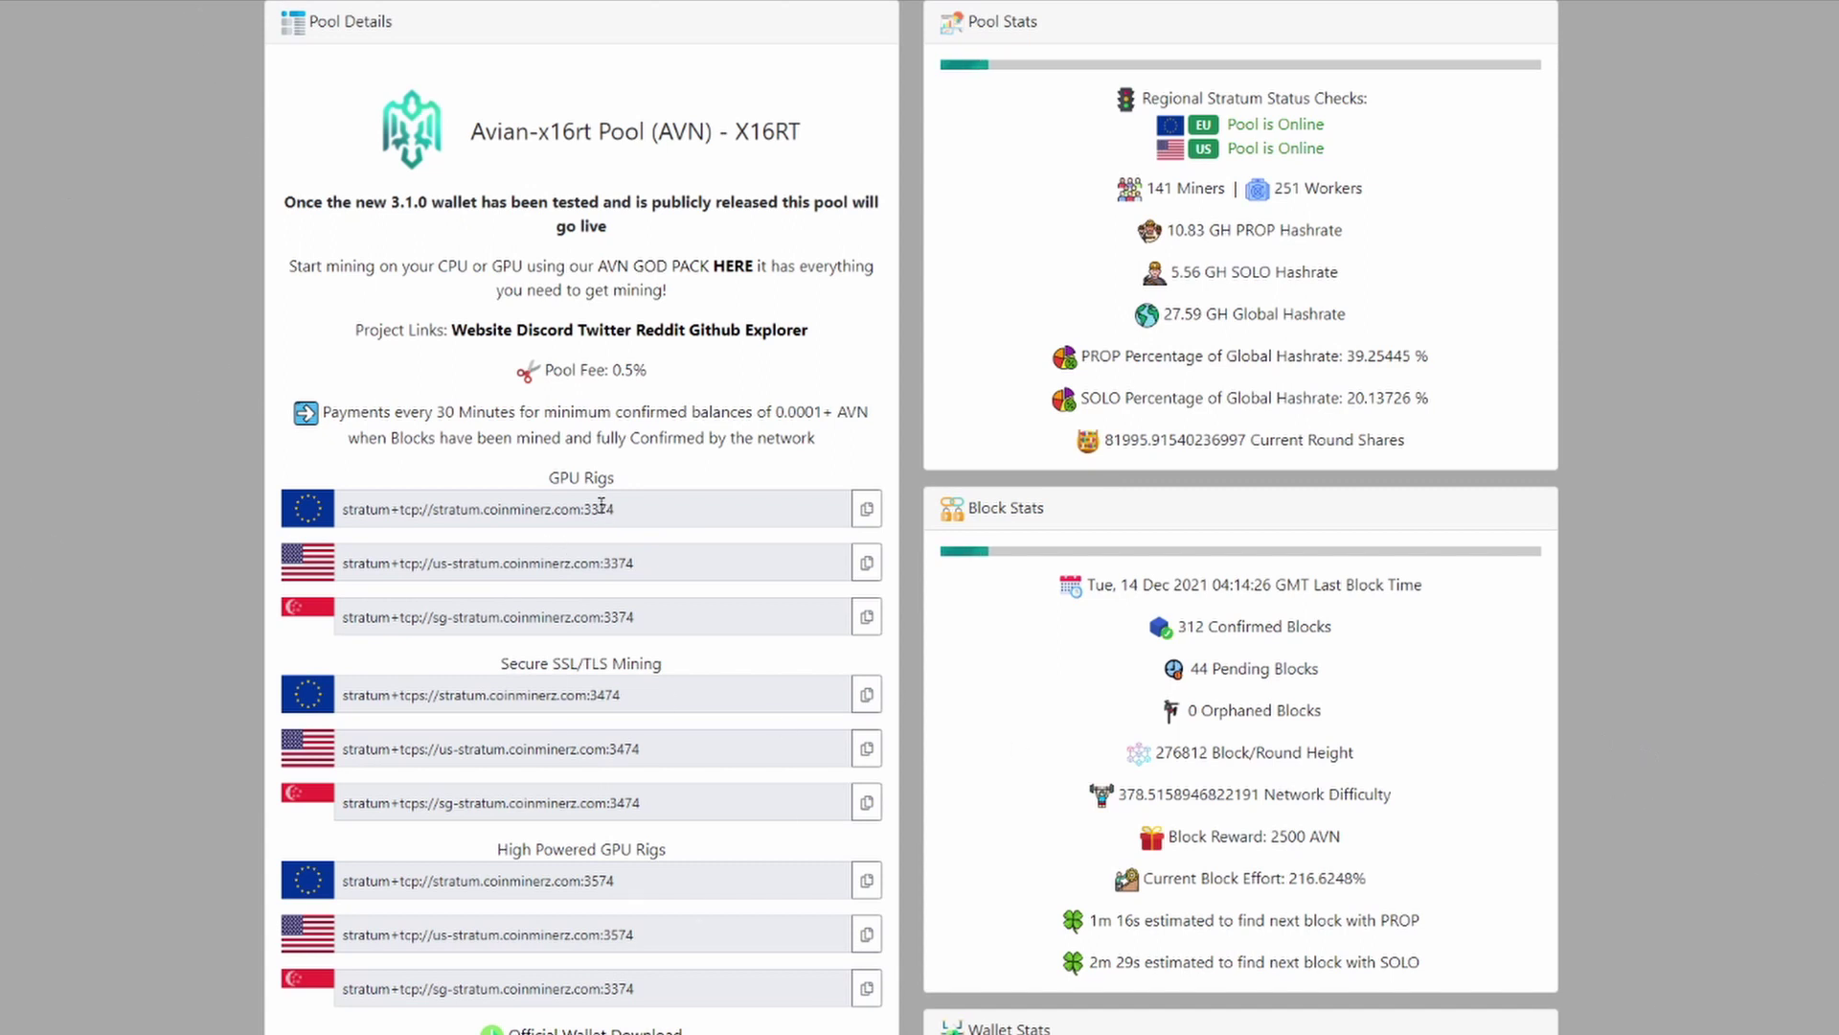
pyautogui.moveTo(638, 511); pyautogui.dragTo(495, 509)
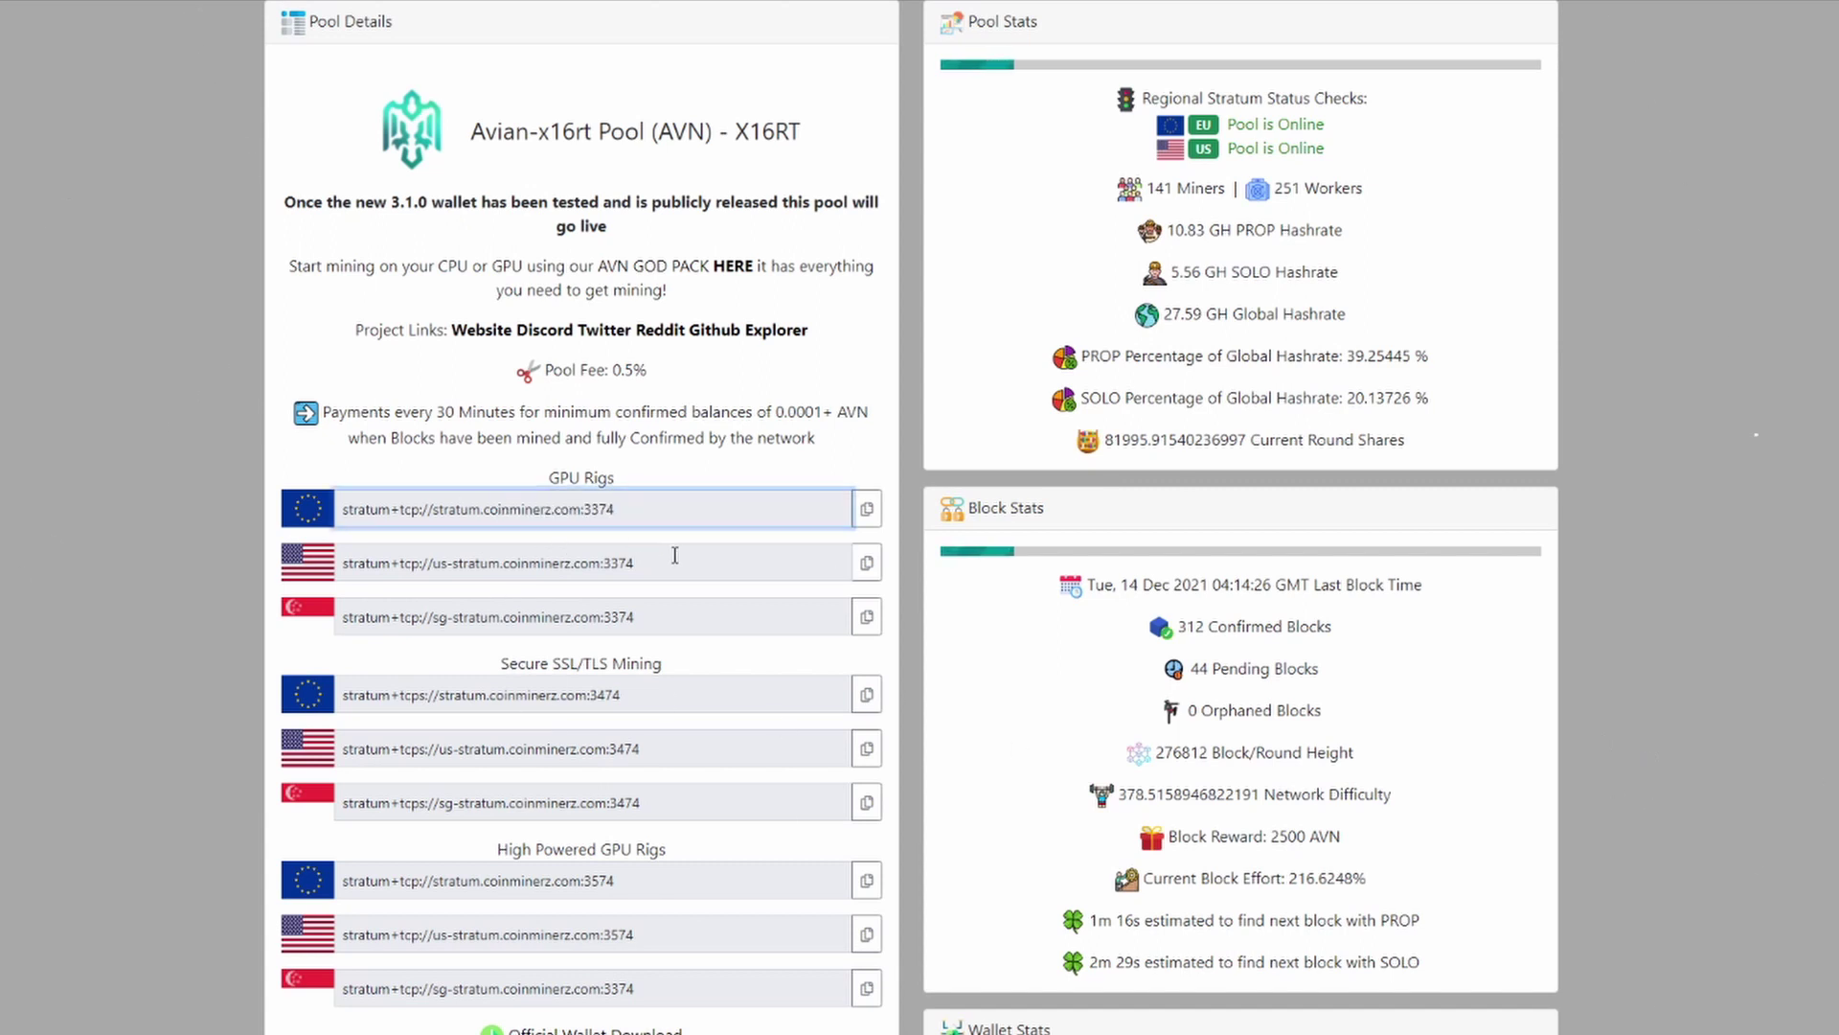
pyautogui.moveTo(676, 560); pyautogui.dragTo(337, 568)
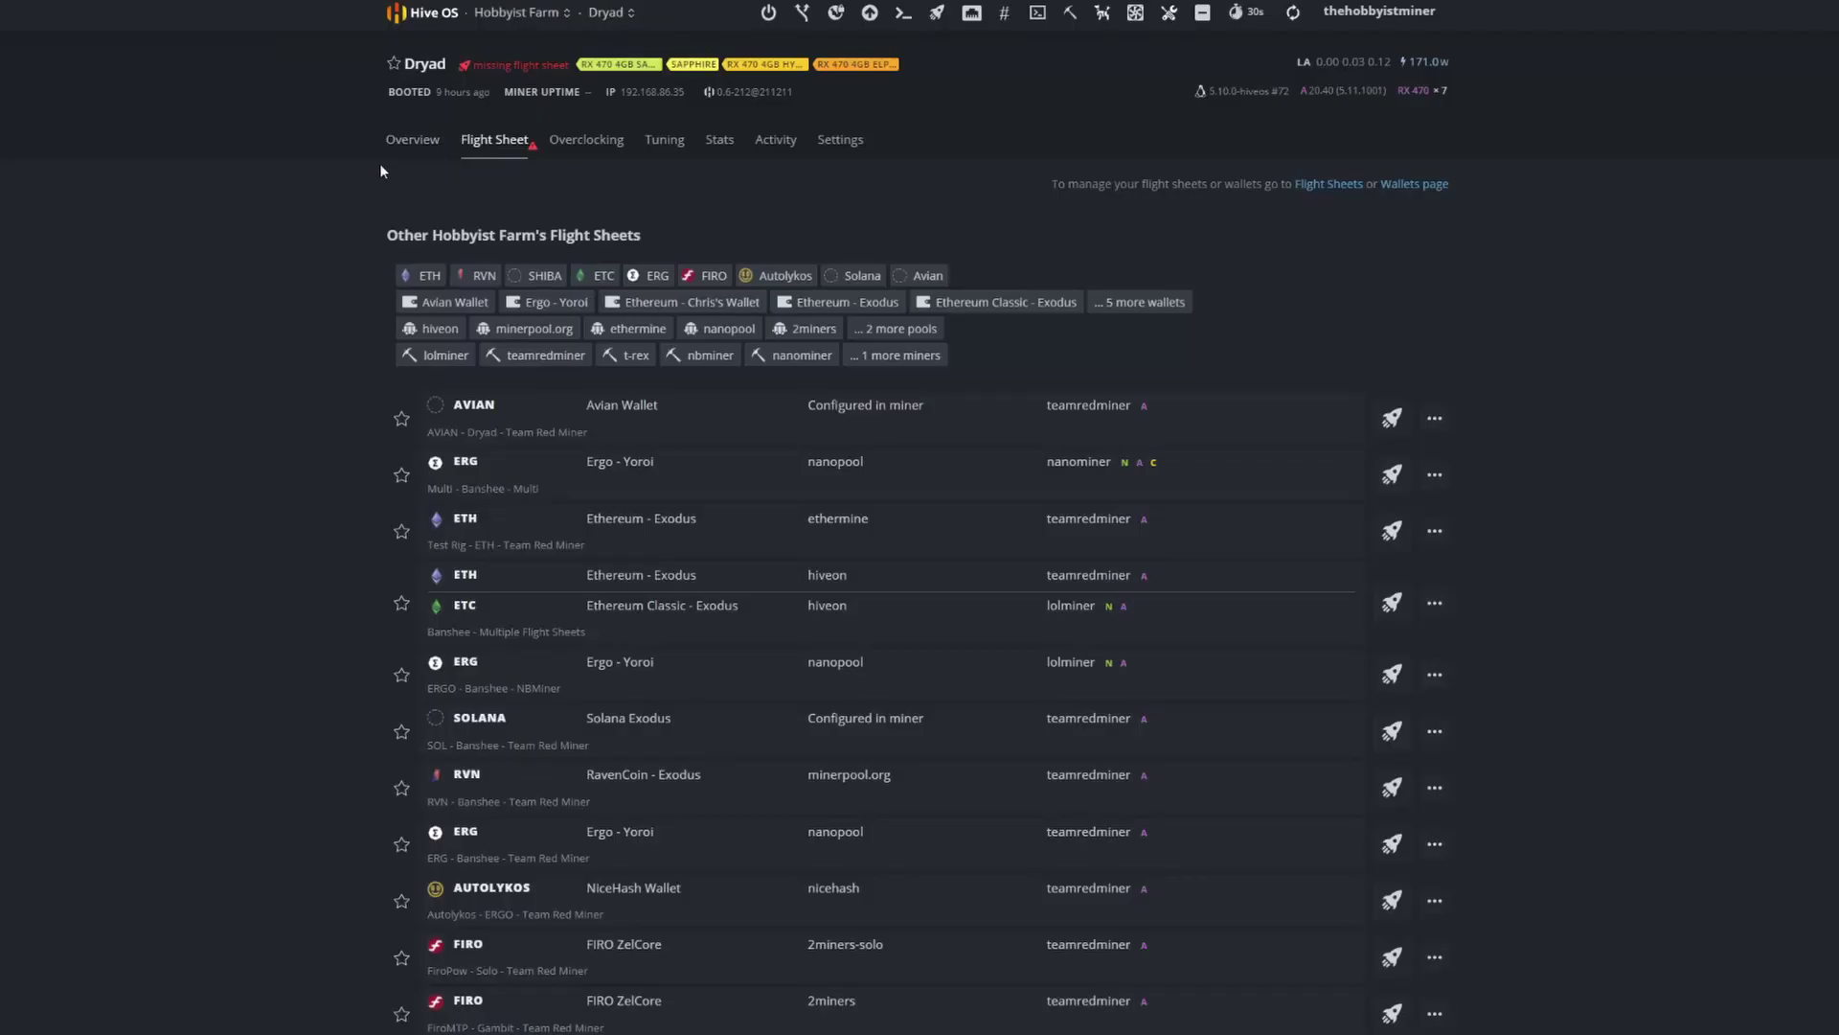
# Step: Return to the Hive OS farms overview and show the saved Wallets list
pyautogui.click(421, 14)
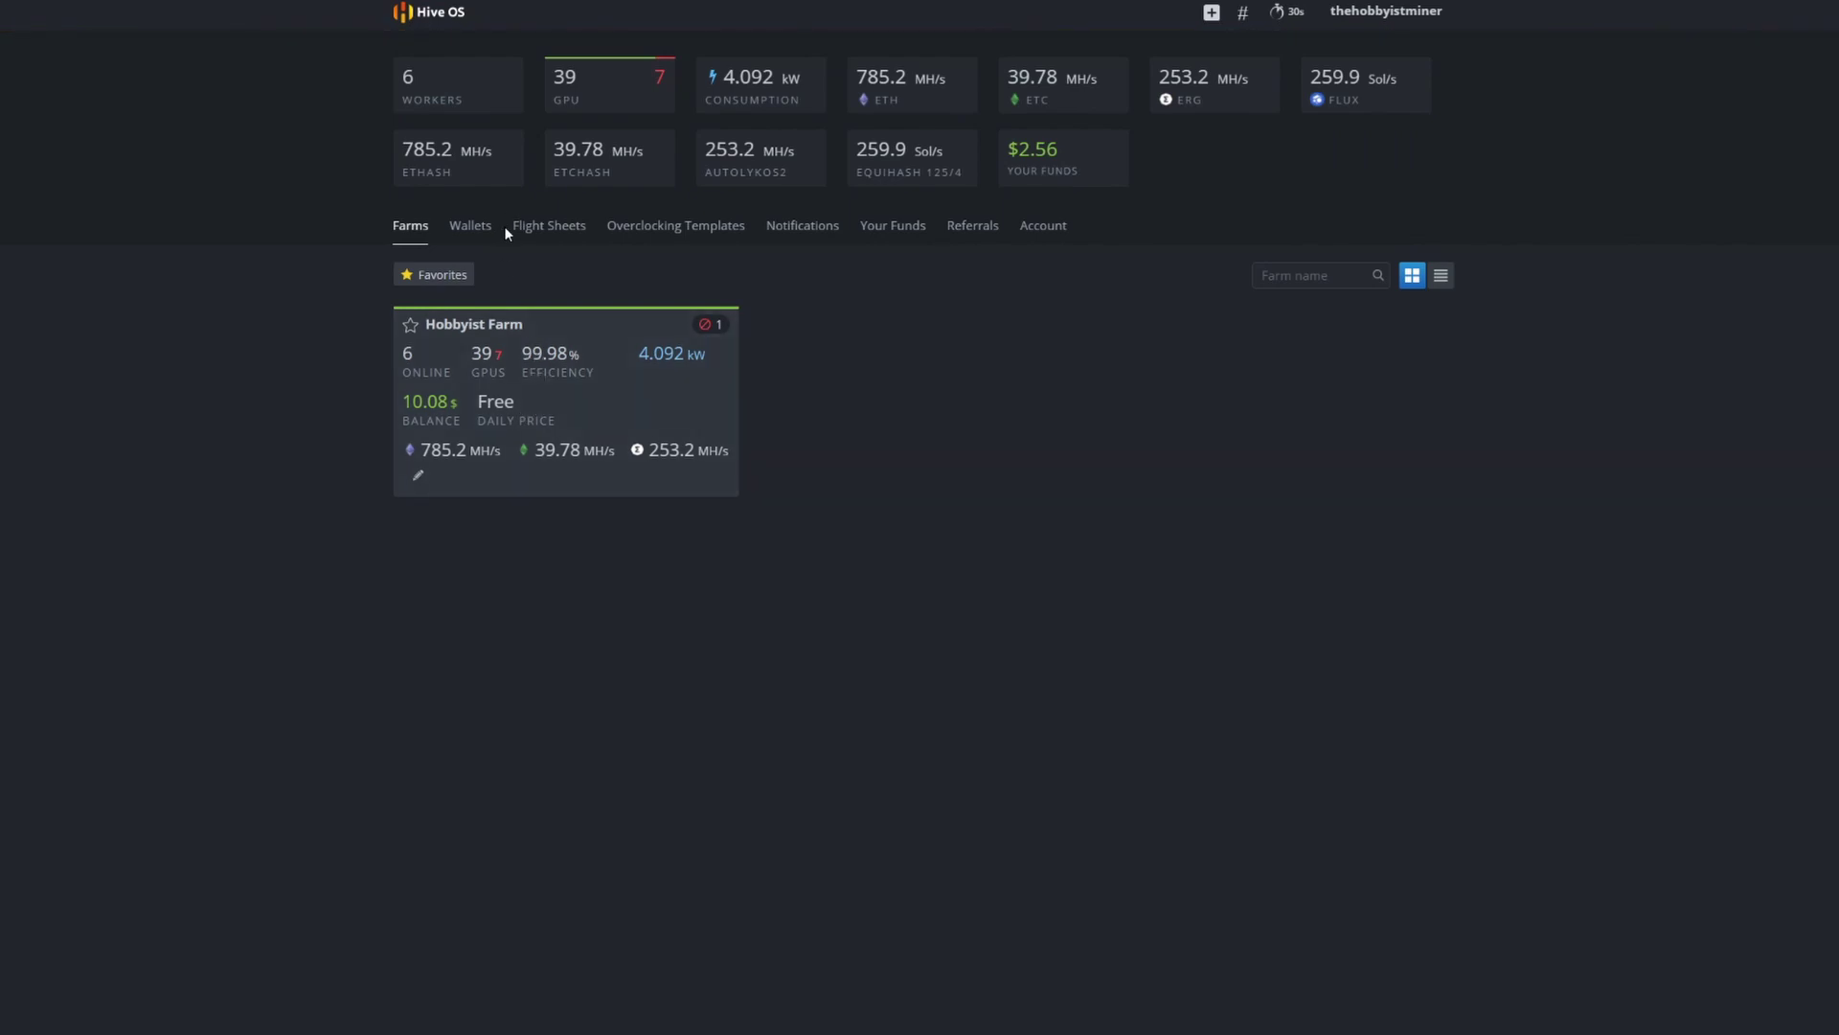
pyautogui.click(471, 229)
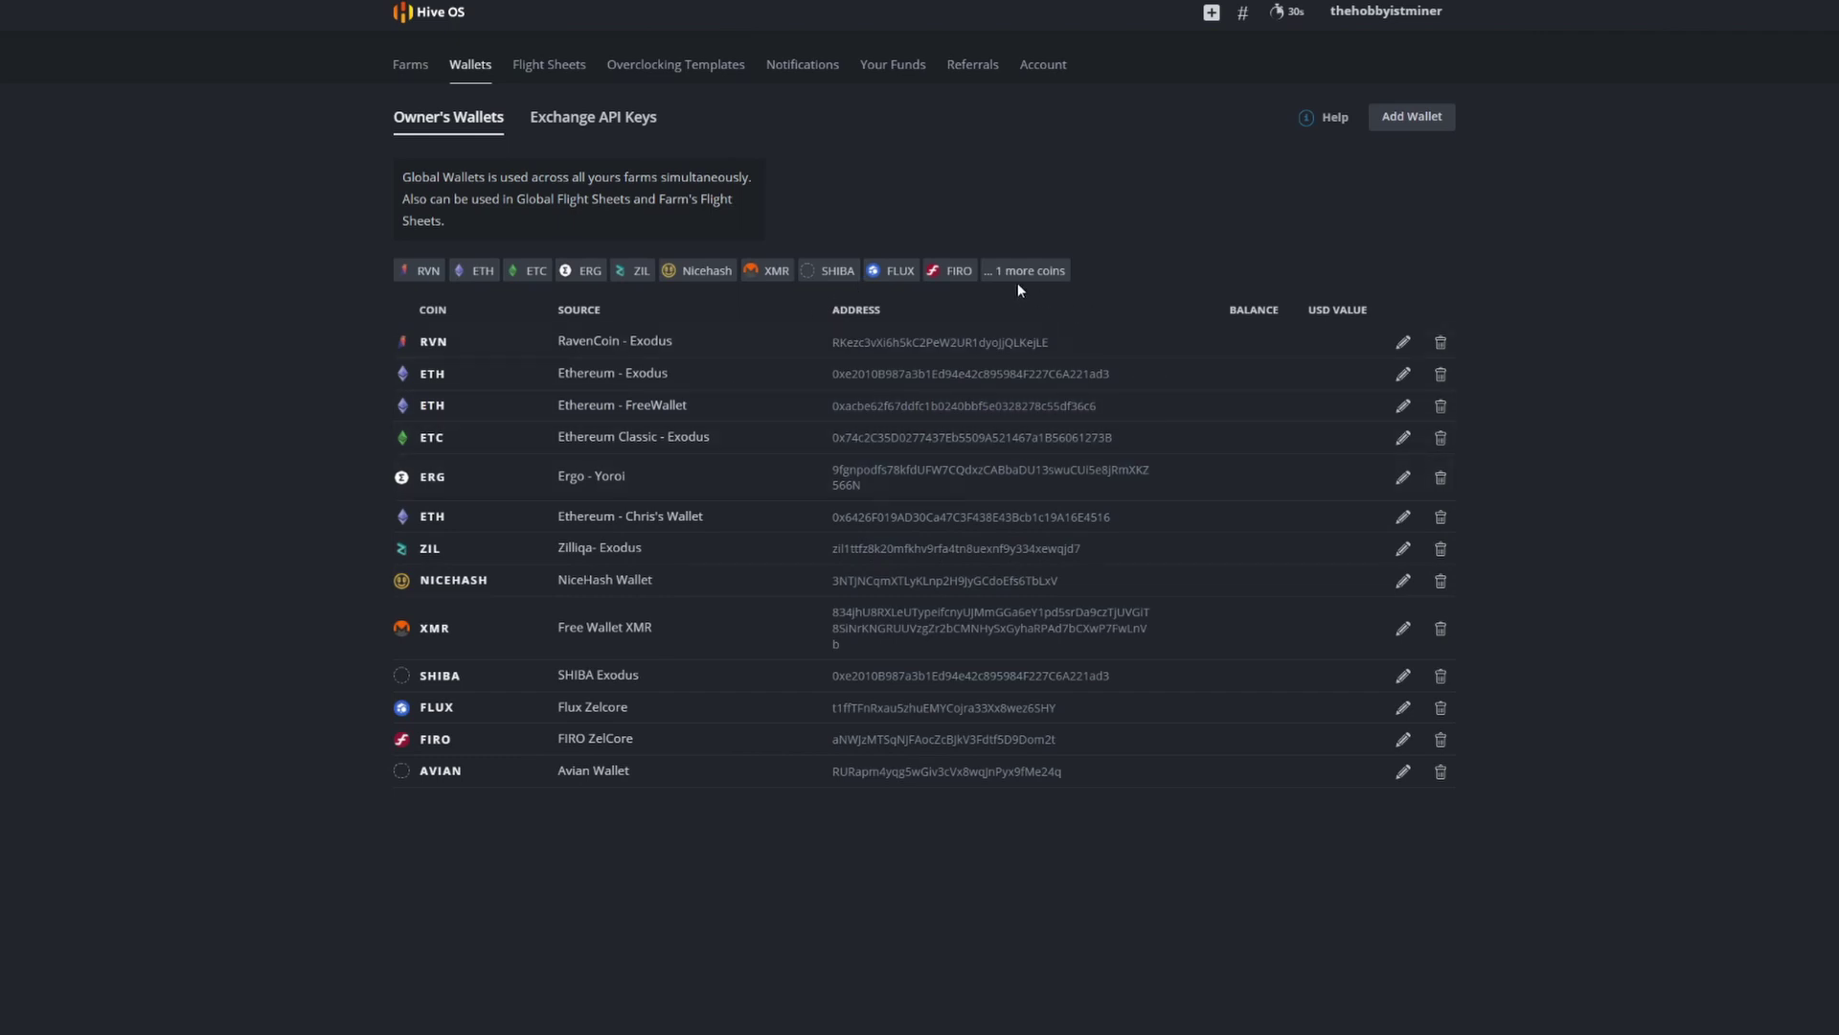
# Step: Start a new wallet and set its coin to Av2 after clearing the mistyped ticker
pyautogui.click(1429, 118)
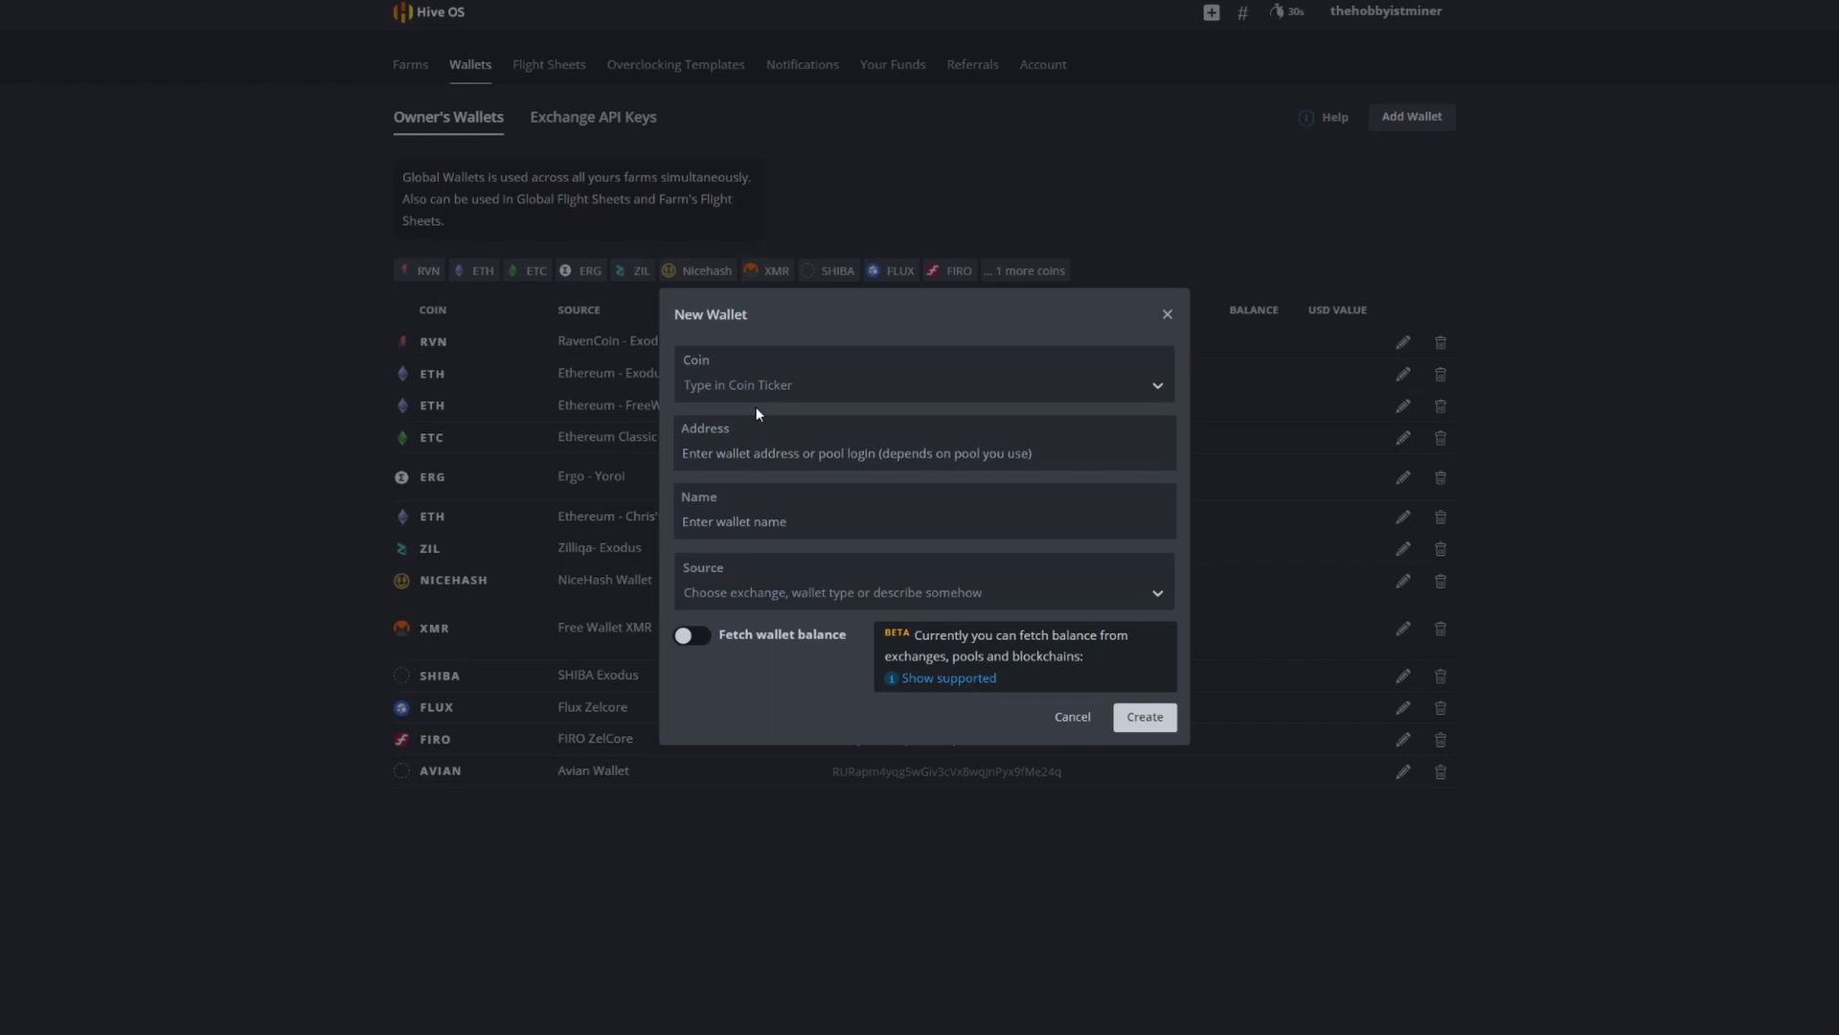
pyautogui.click(821, 384)
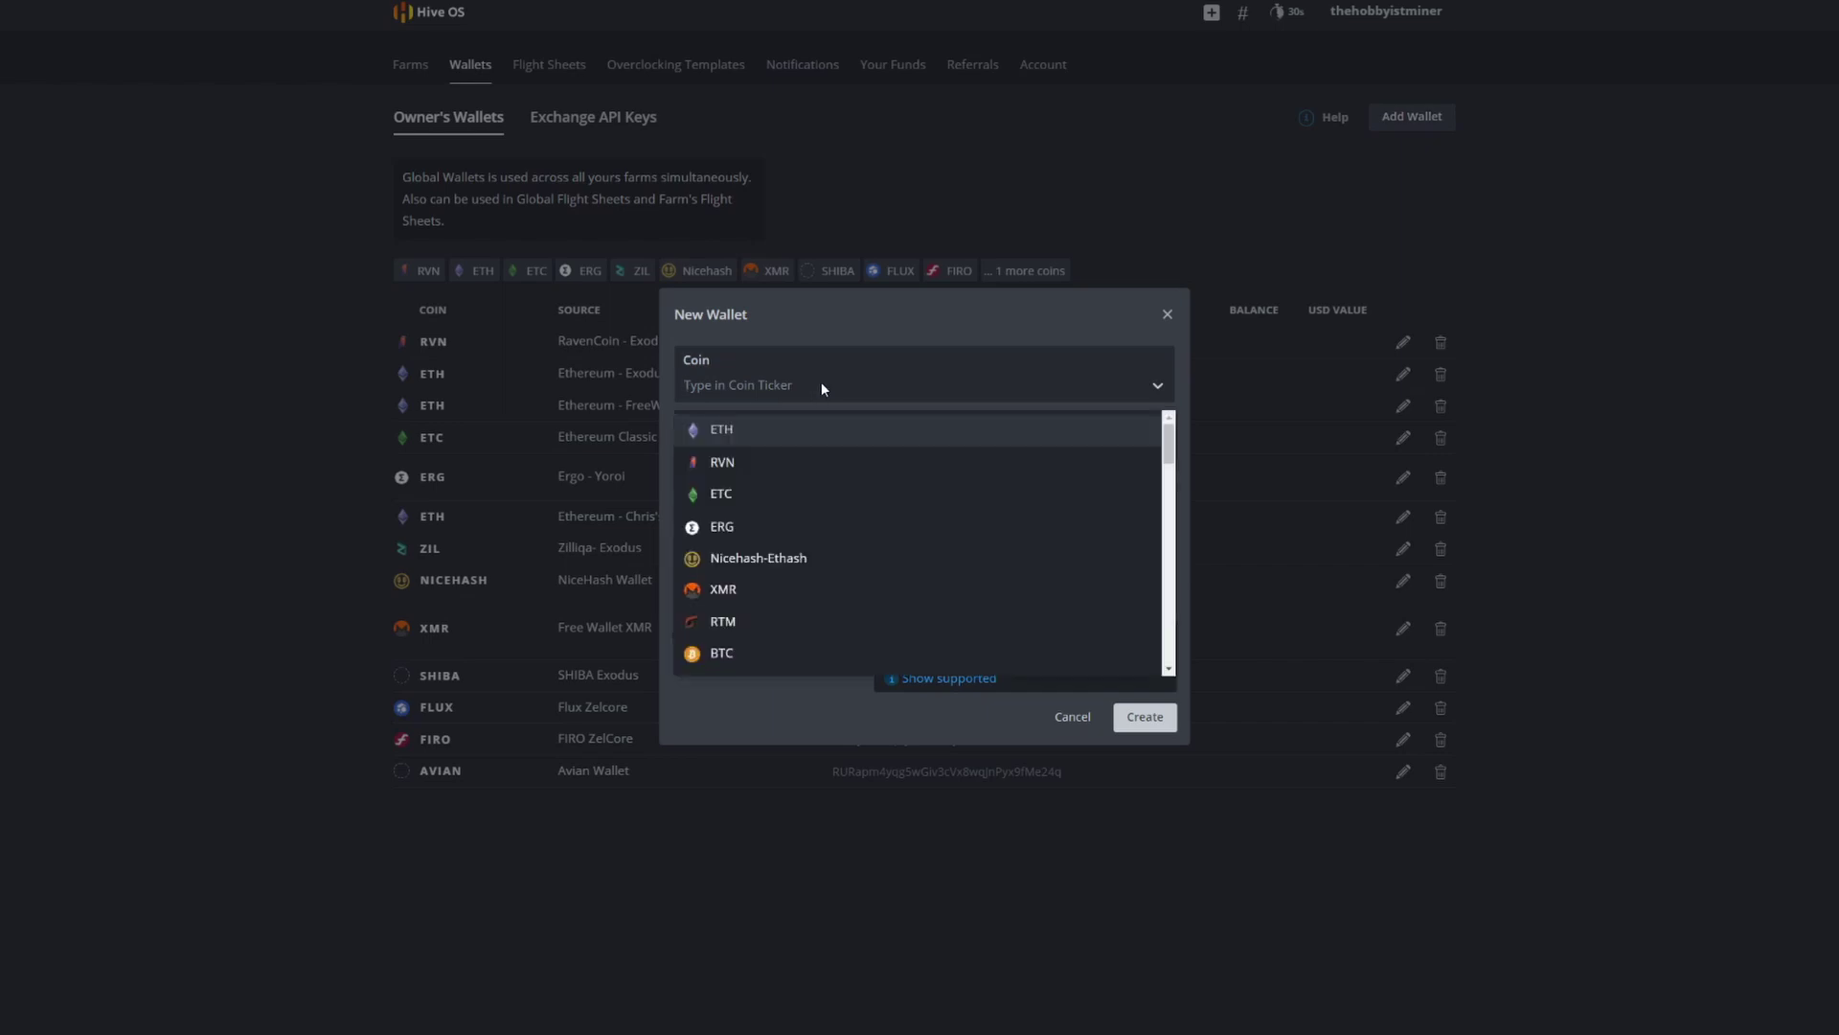
pyautogui.write('AVN')
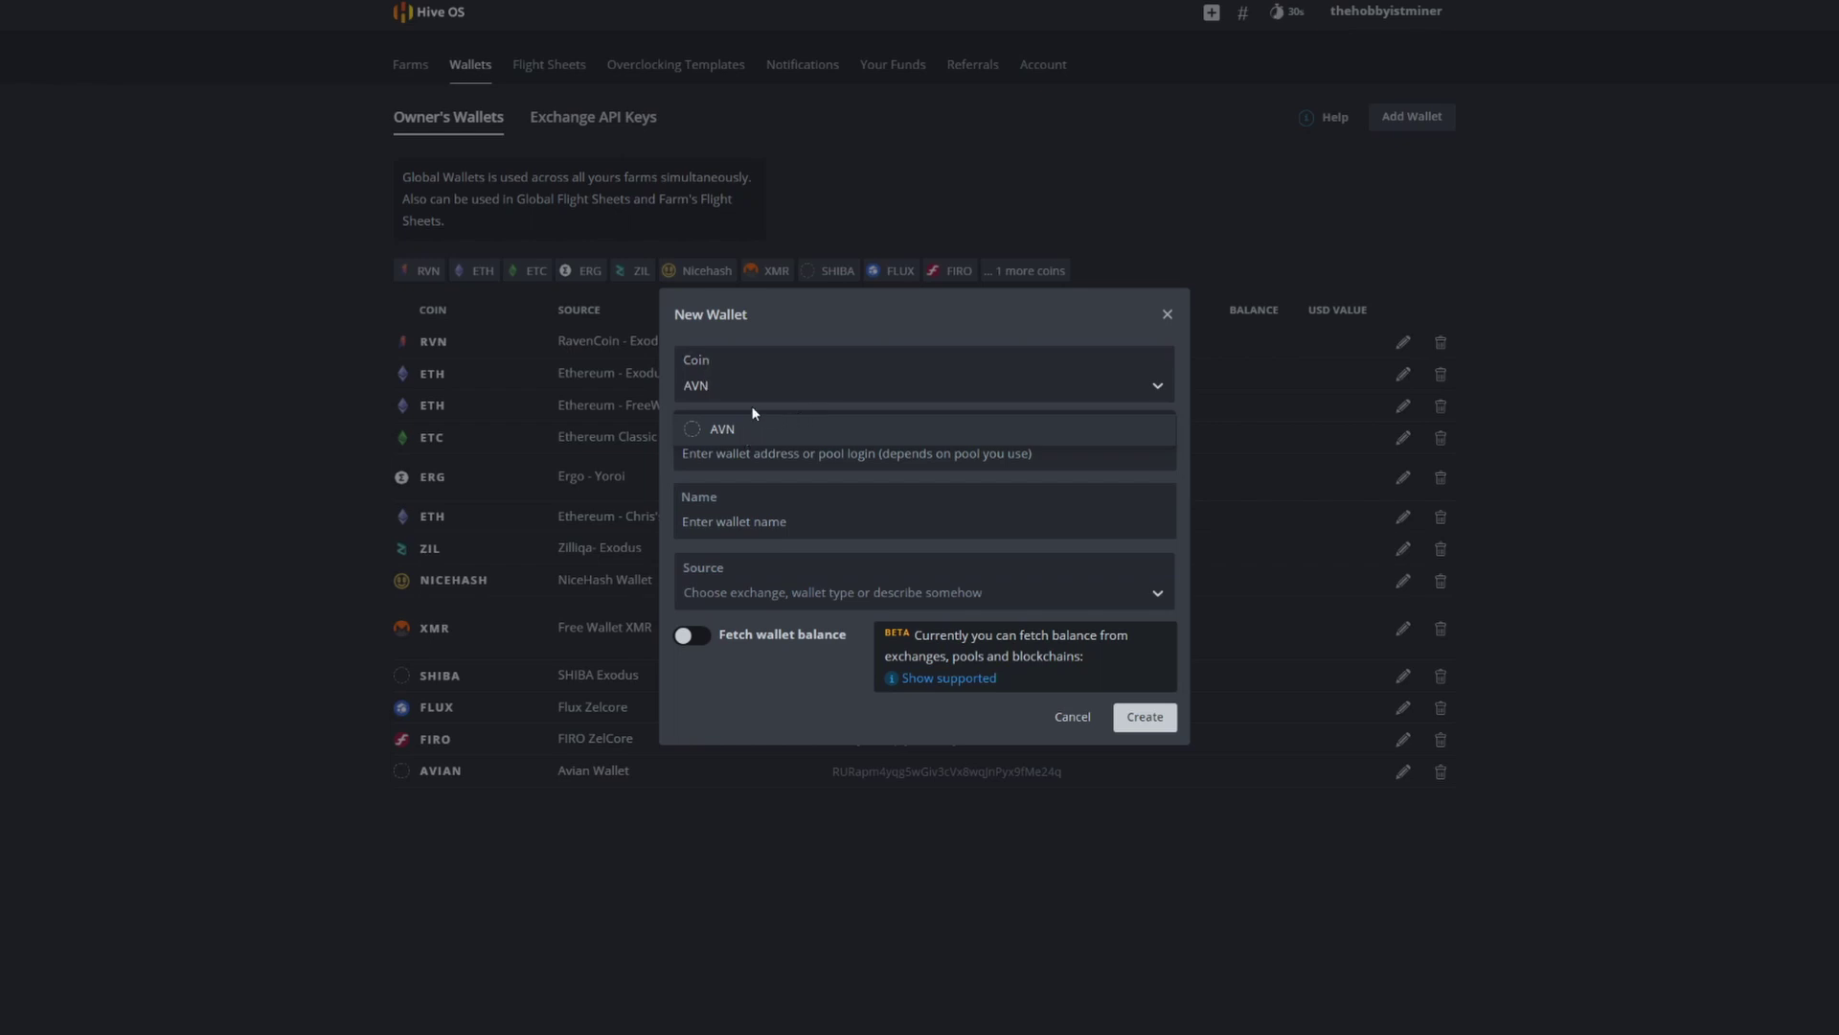
pyautogui.write('2')
pyautogui.click(865, 328)
pyautogui.click(785, 378)
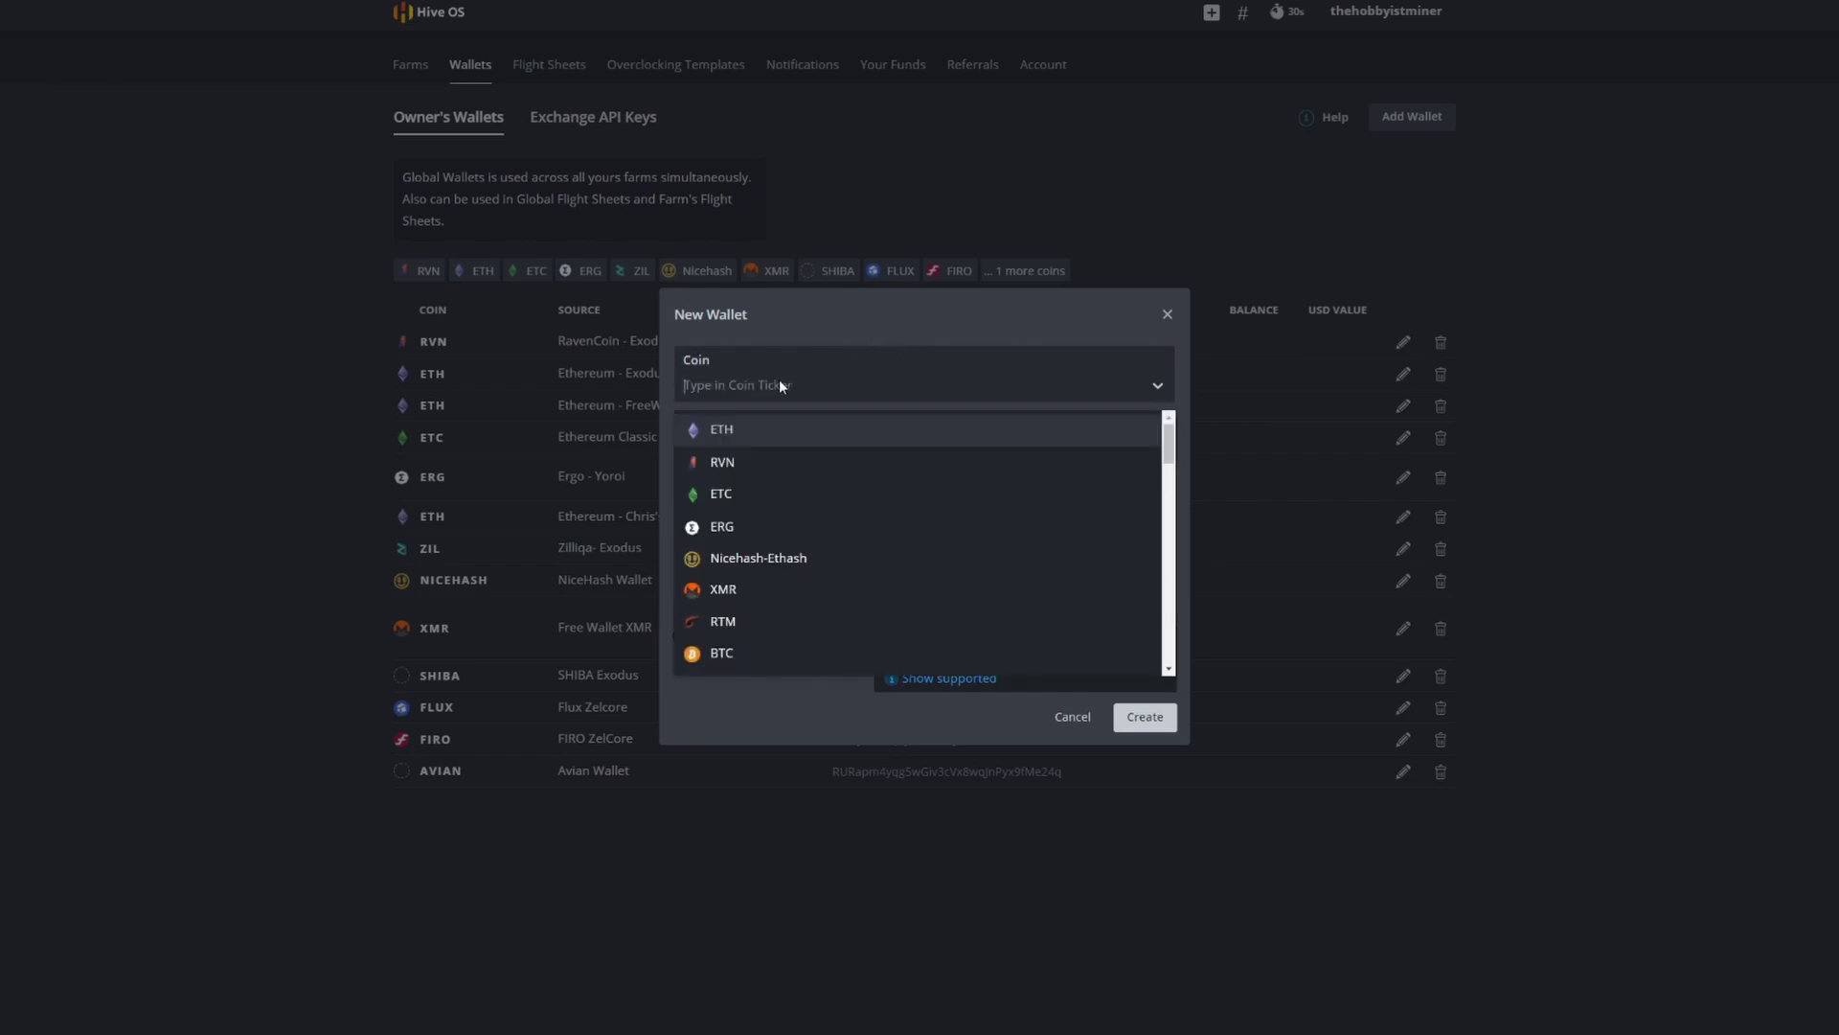
pyautogui.write('Av2')
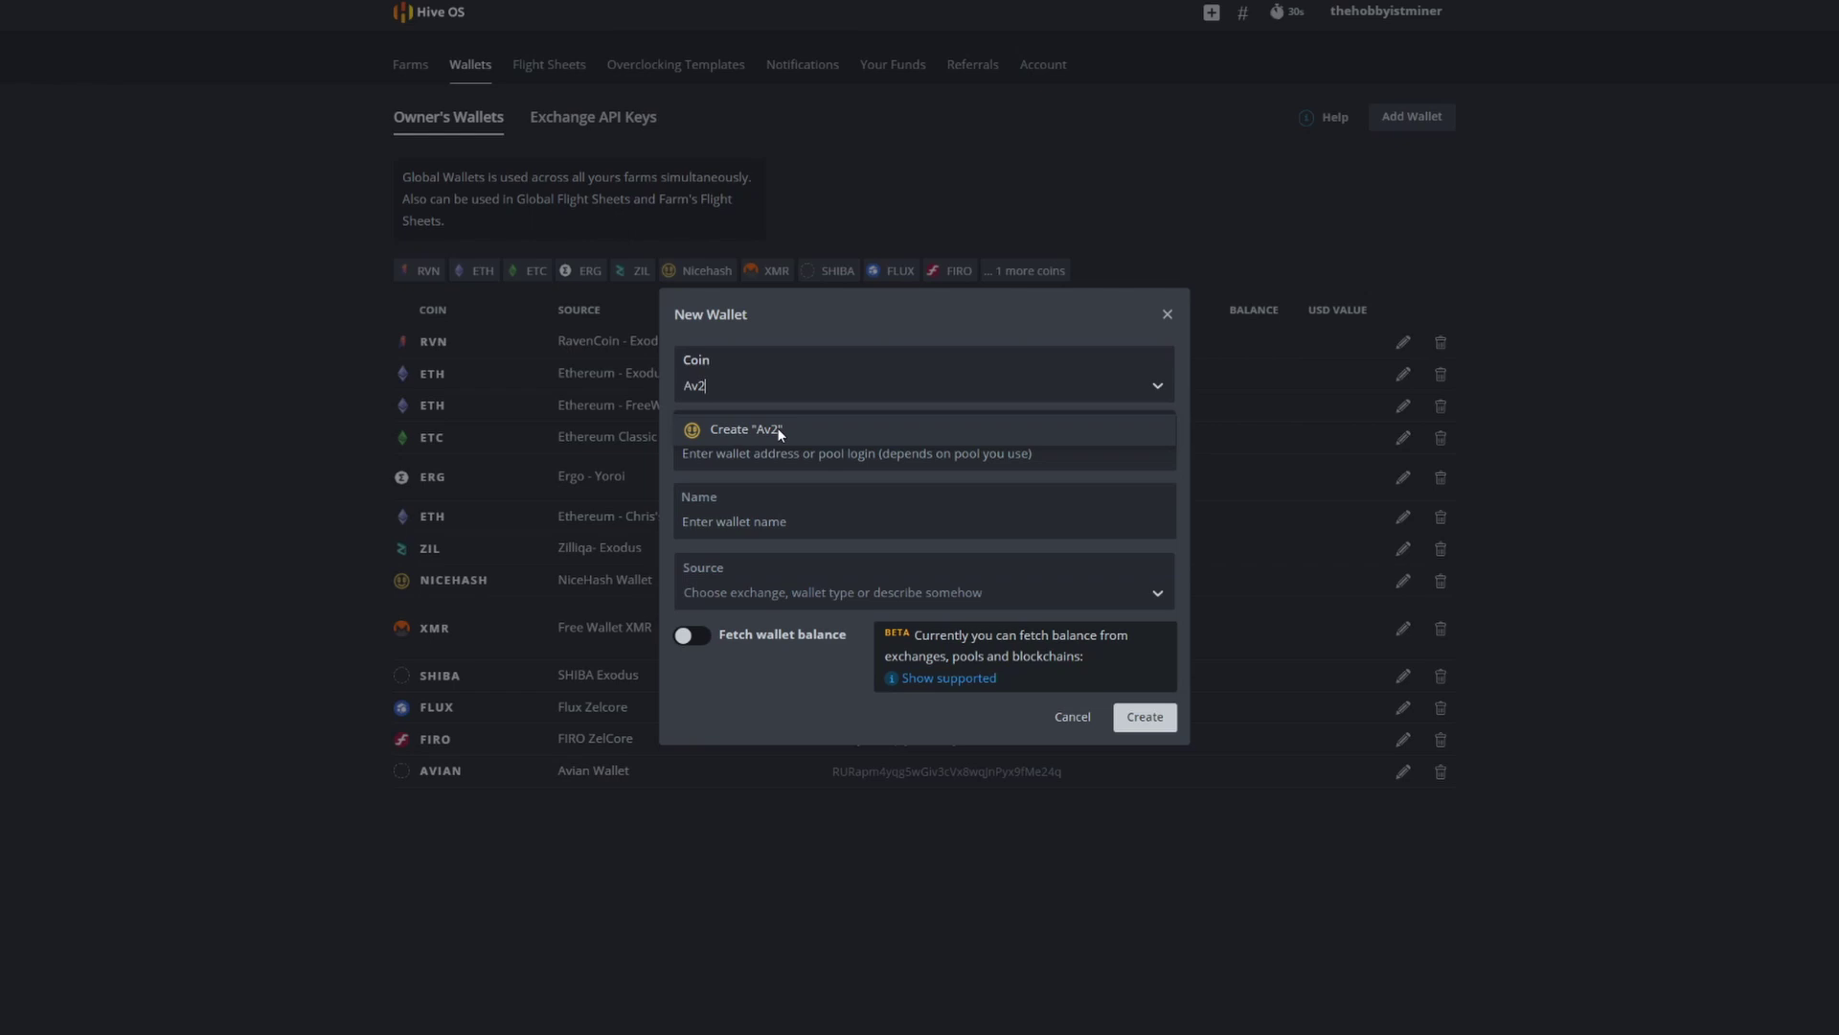
pyautogui.click(749, 430)
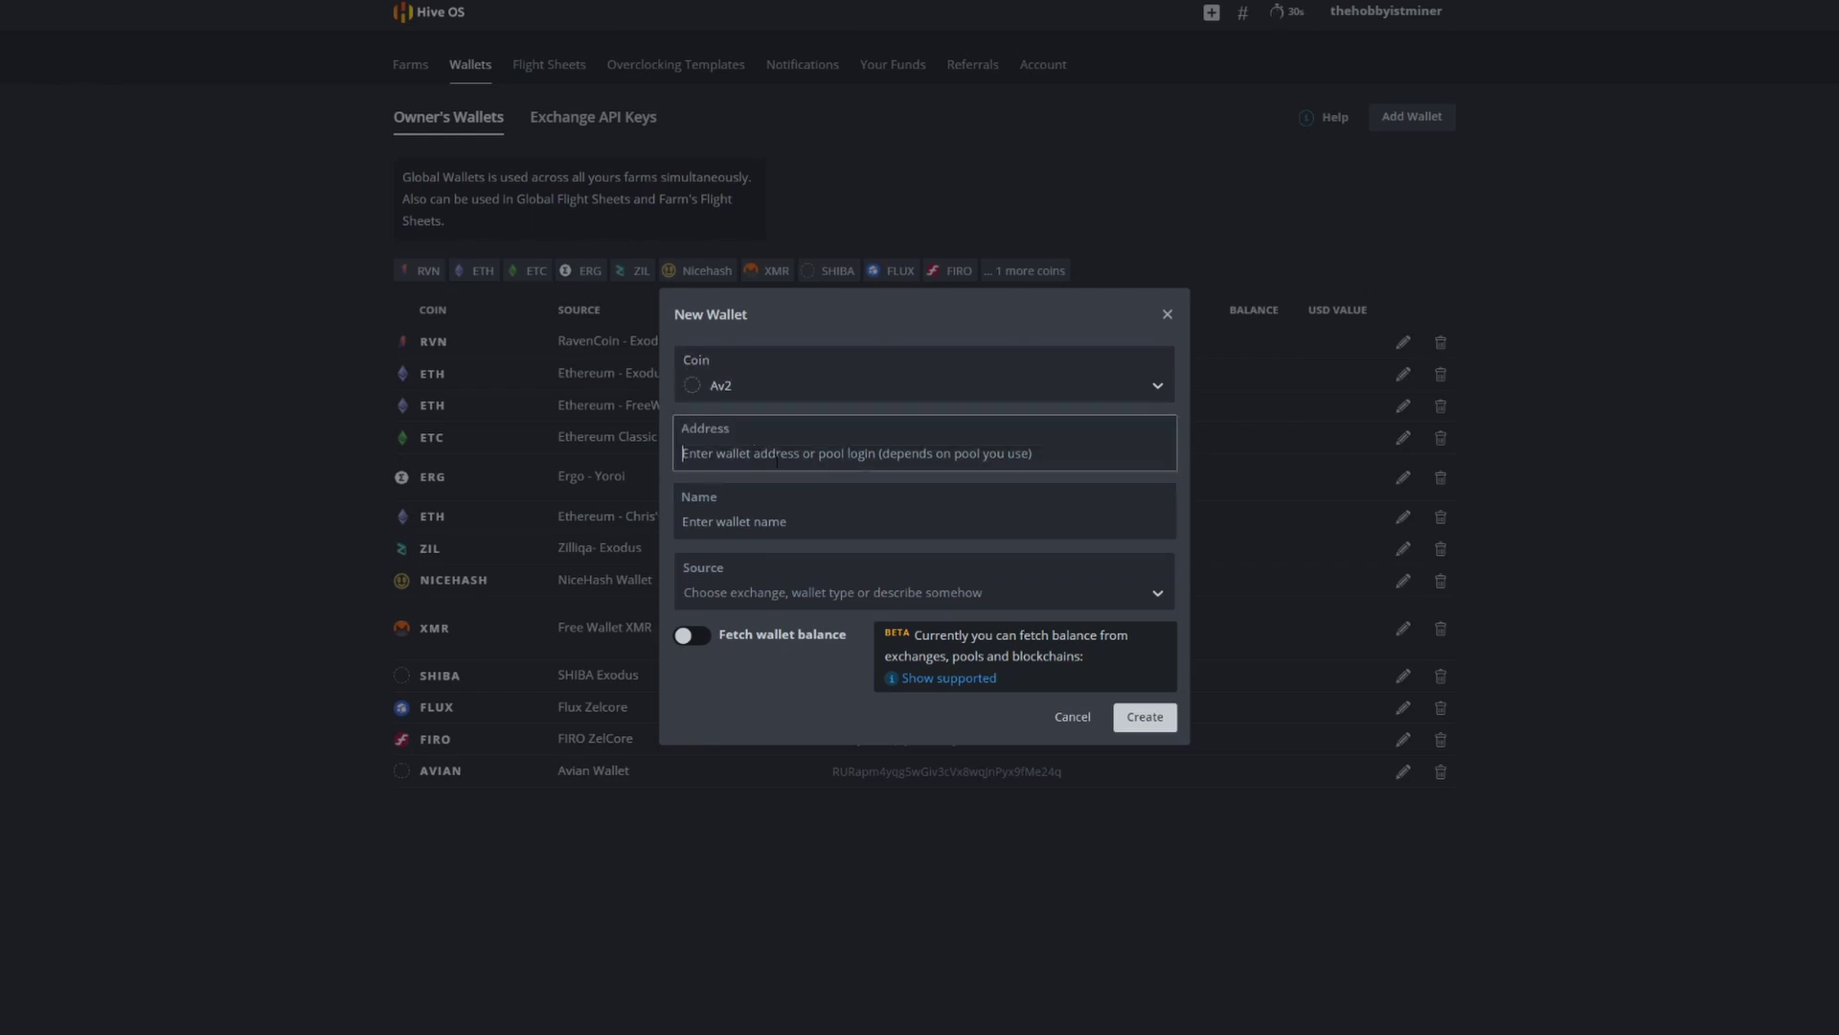
# Step: Paste the copied Avian receiving address and name the wallet 'Avian Wallet'
pyautogui.write('RURapm4yqg5wGiv3cVx8wqJnPyx9fMe24q')
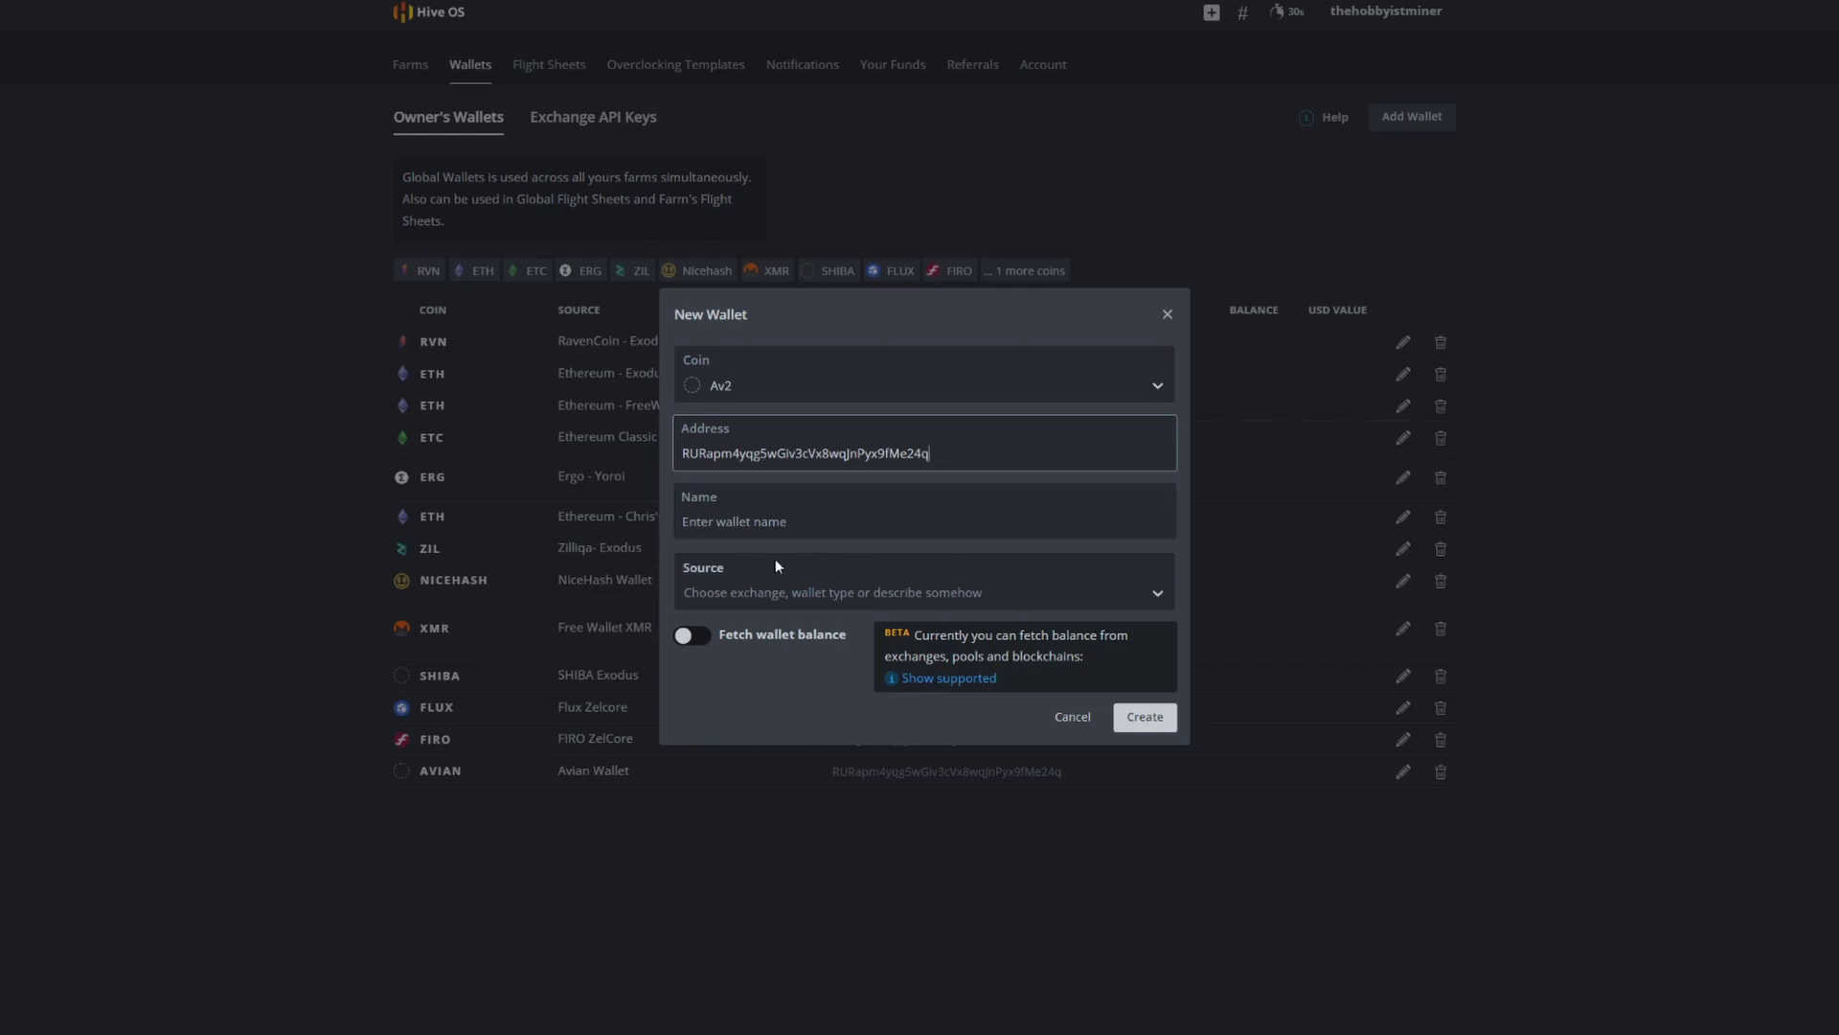
pyautogui.click(781, 522)
pyautogui.write('Av')
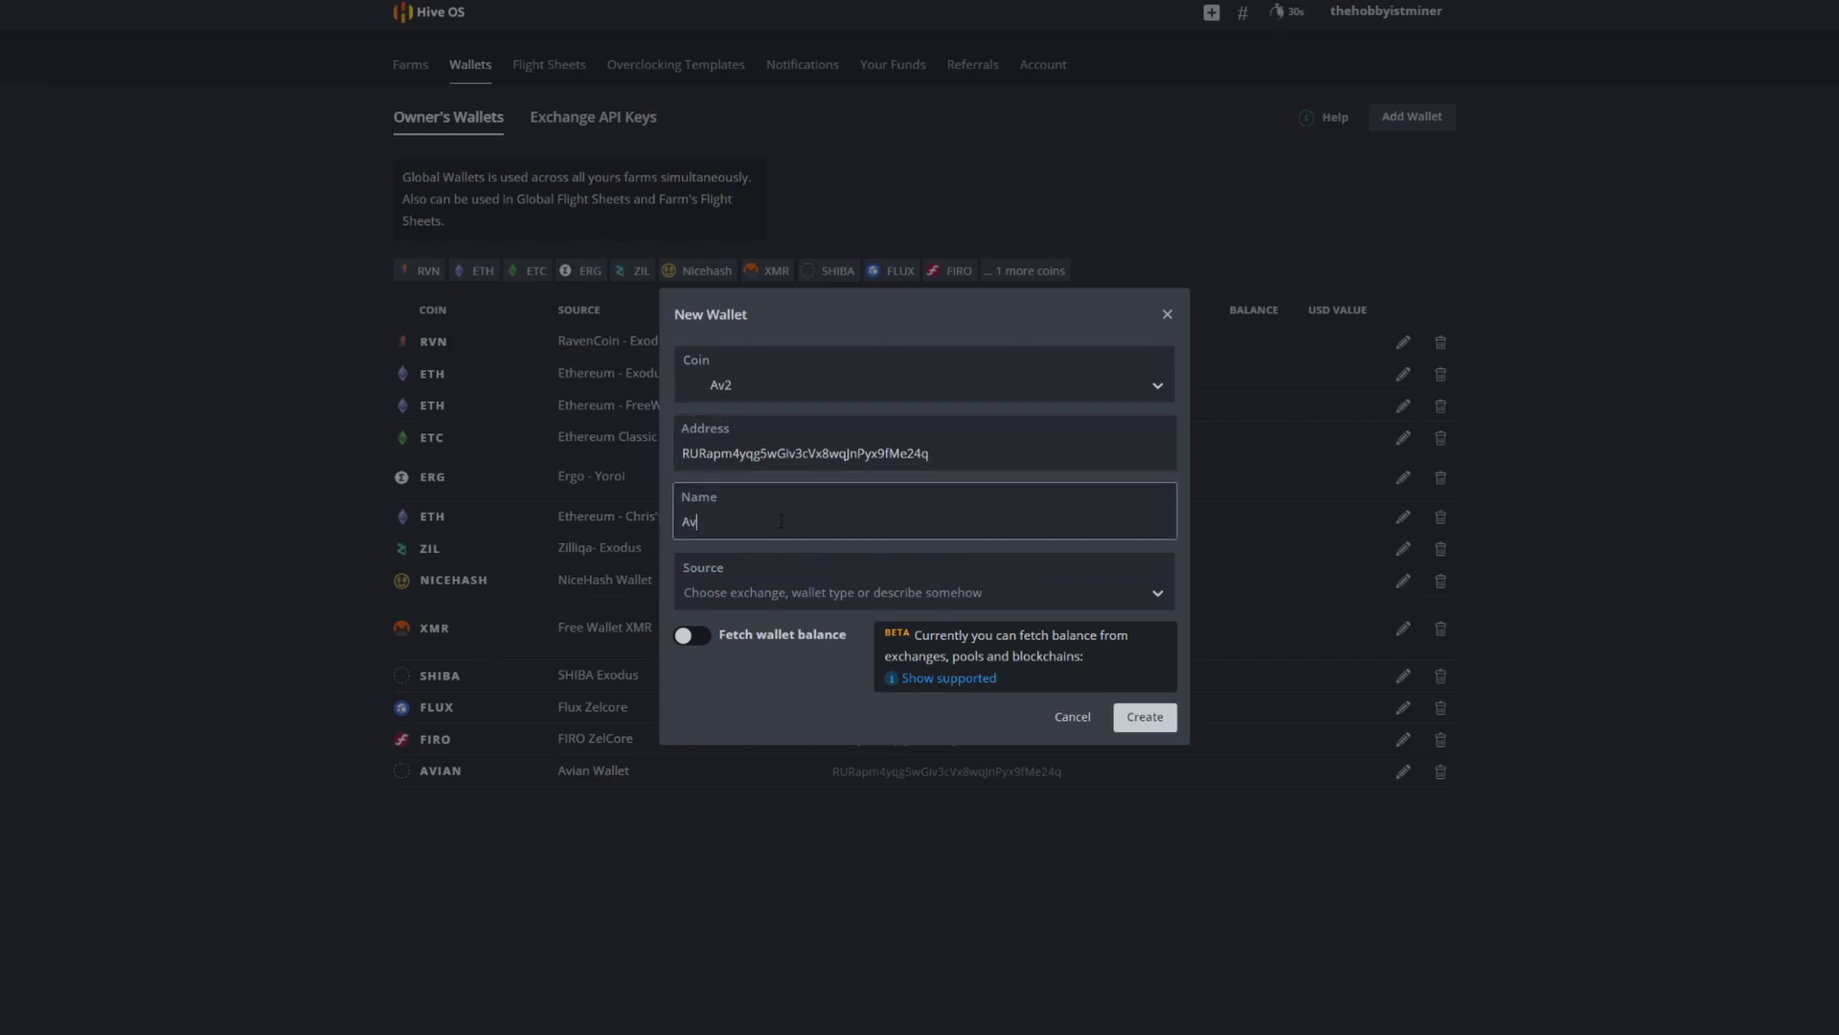
pyautogui.write('ian Wallet')
# Step: Dismiss the wallet form, open the Dryad rig in Hobbyist Farm, and reach the Flight Sheets page
pyautogui.click(1175, 319)
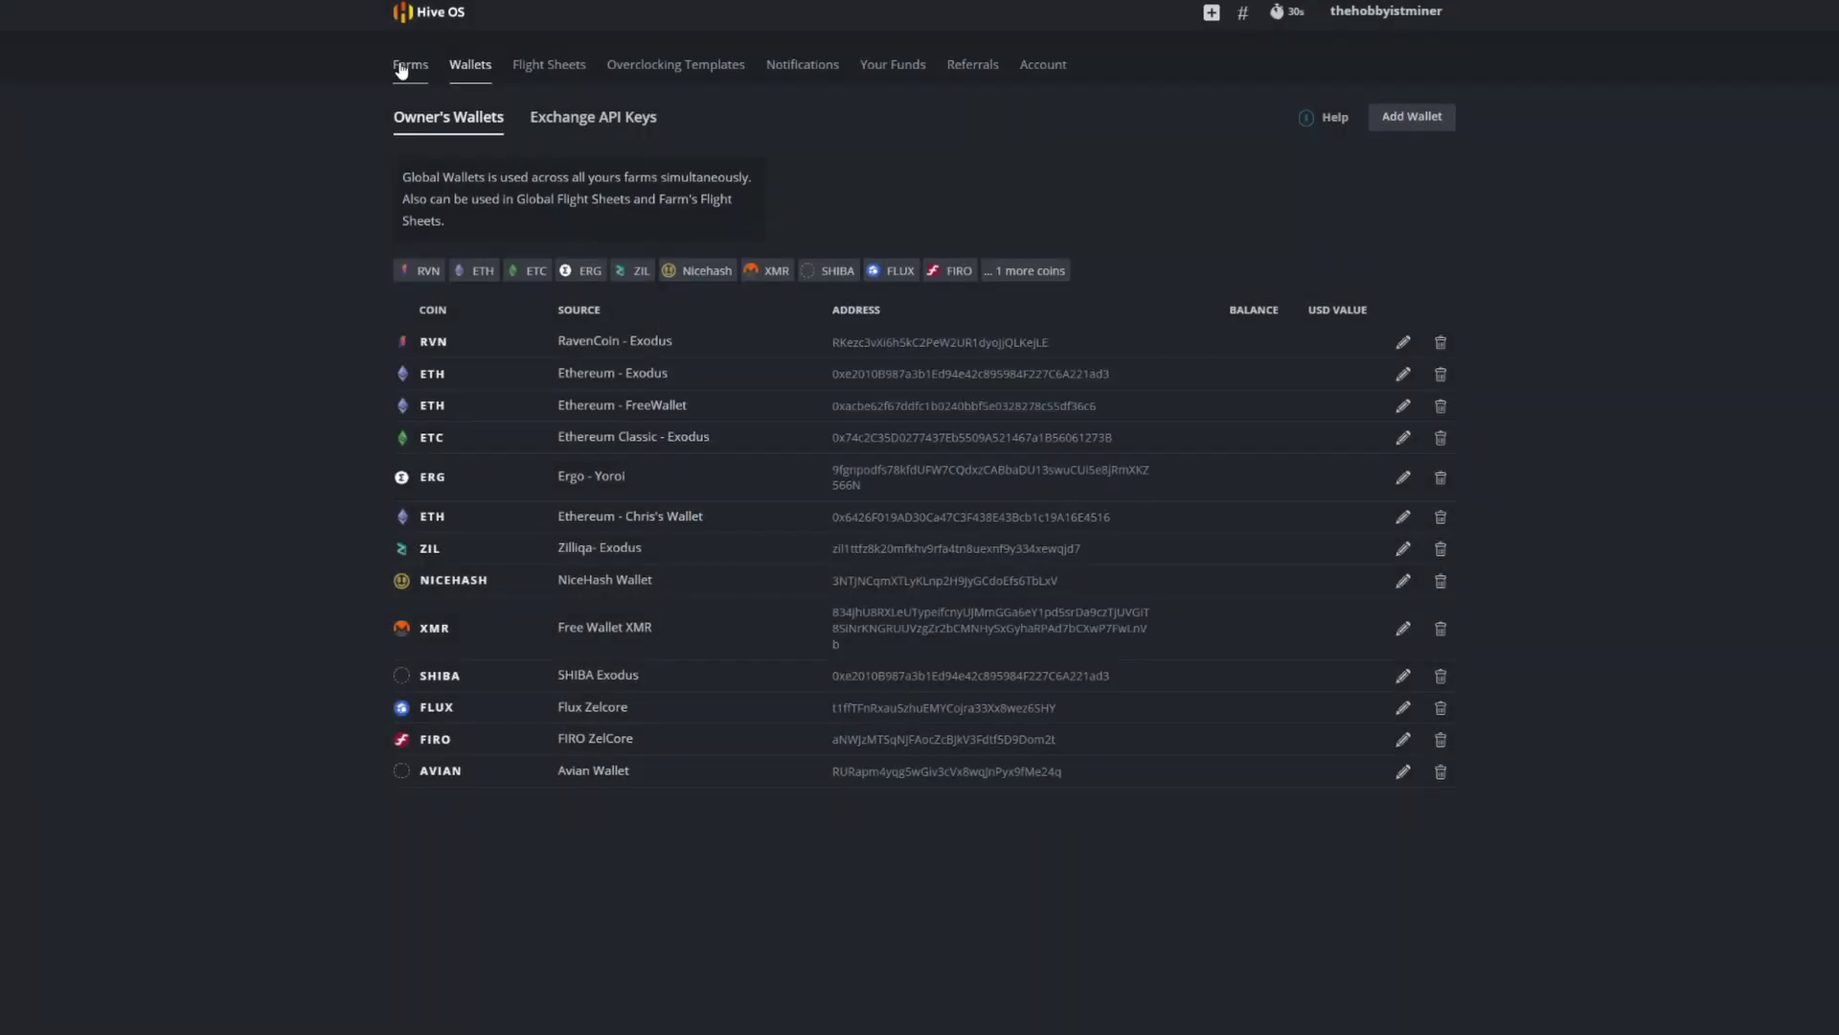
pyautogui.click(402, 65)
pyautogui.click(599, 423)
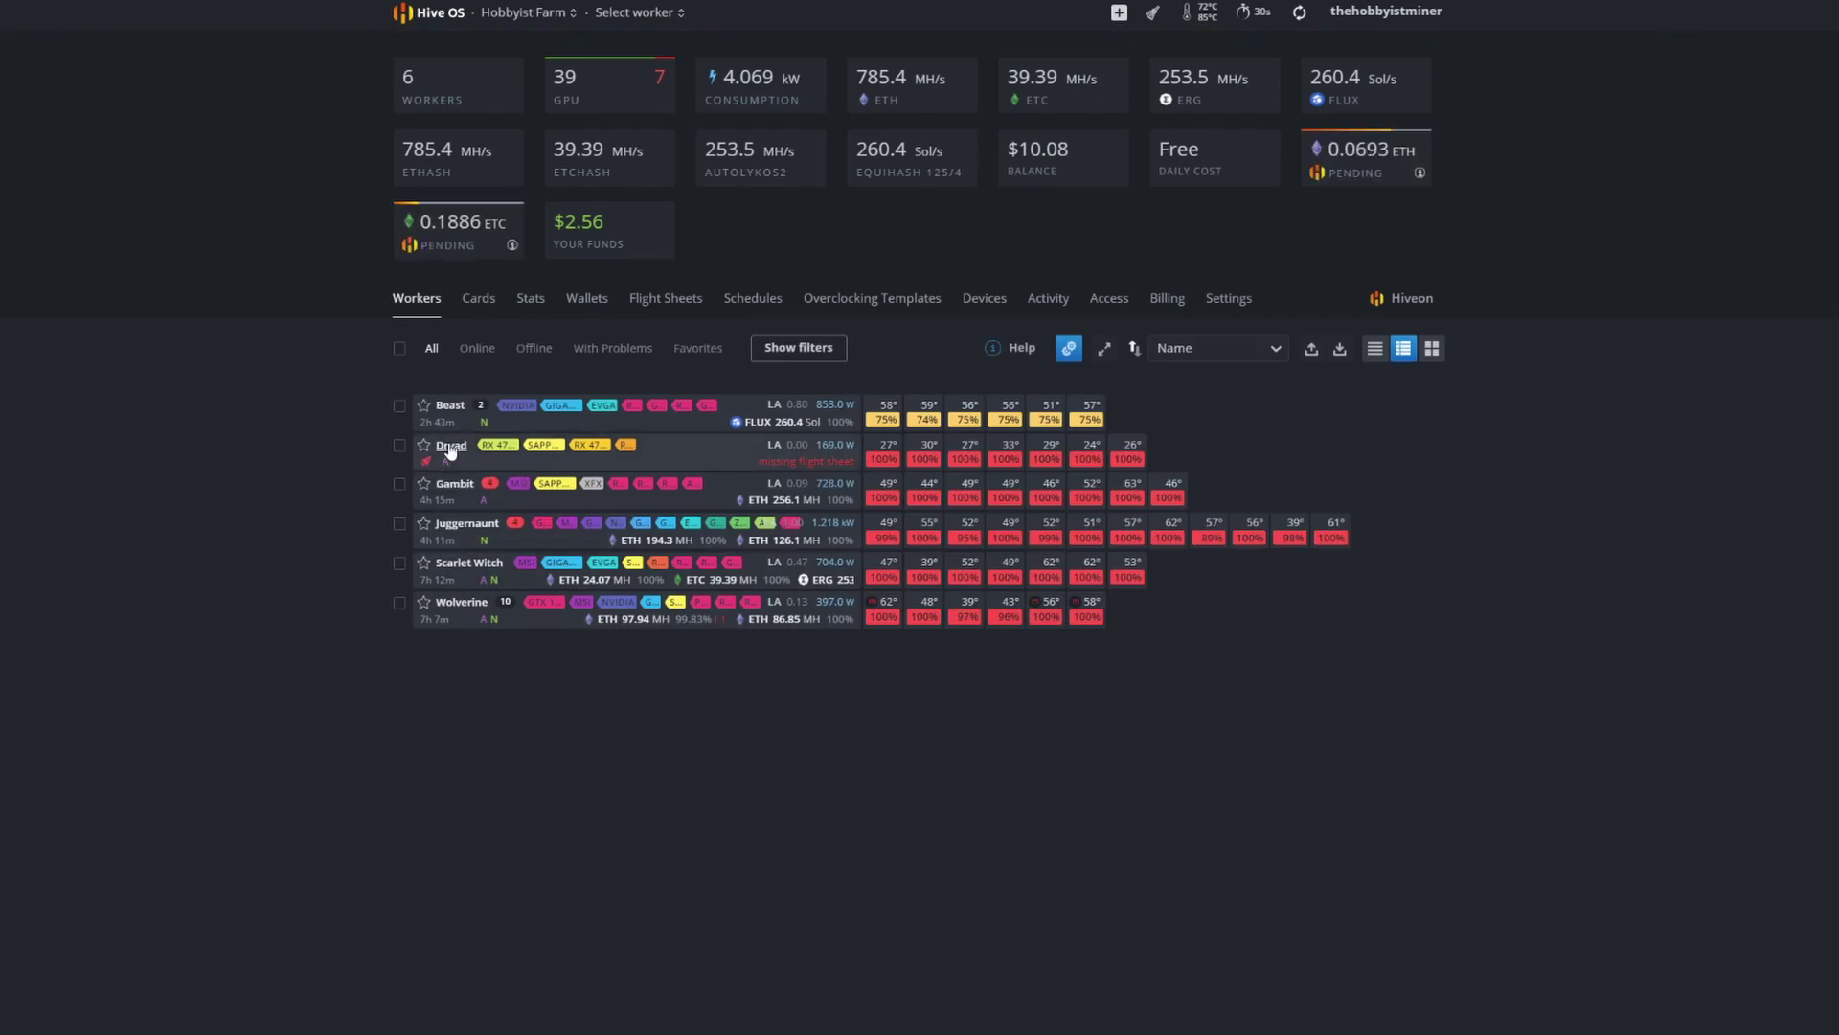
pyautogui.click(451, 445)
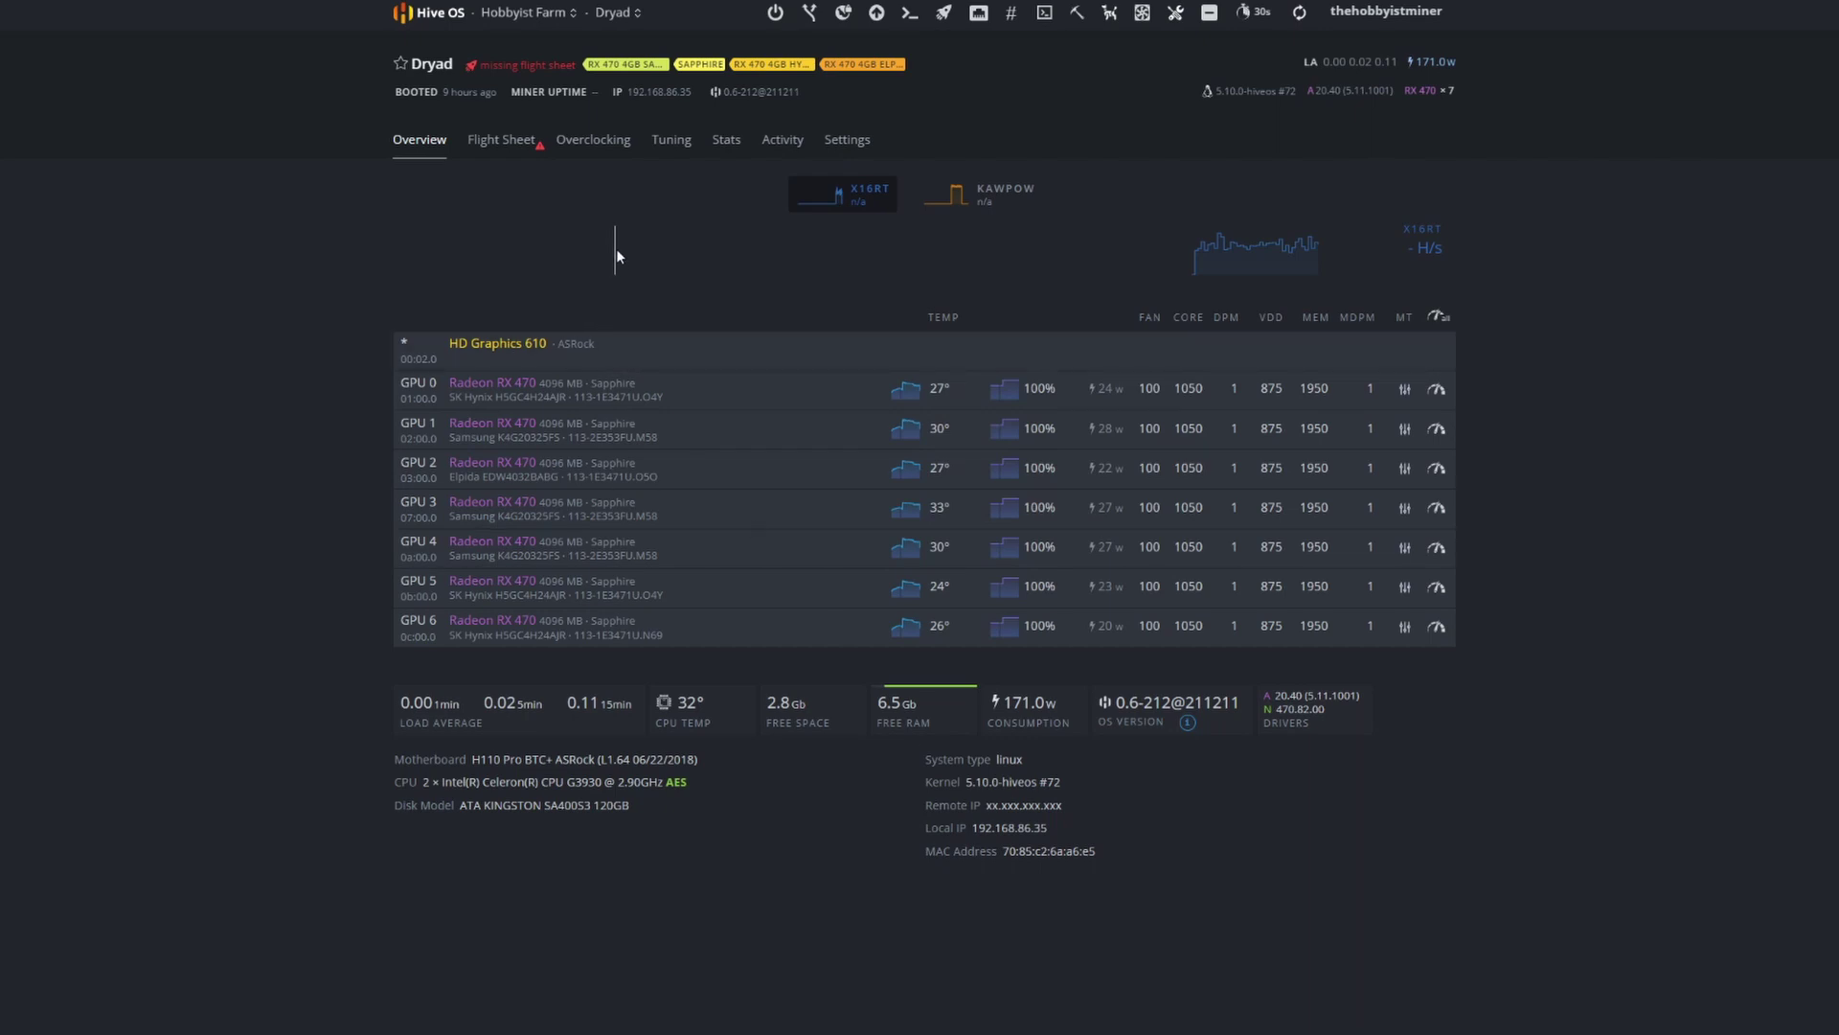
pyautogui.click(495, 153)
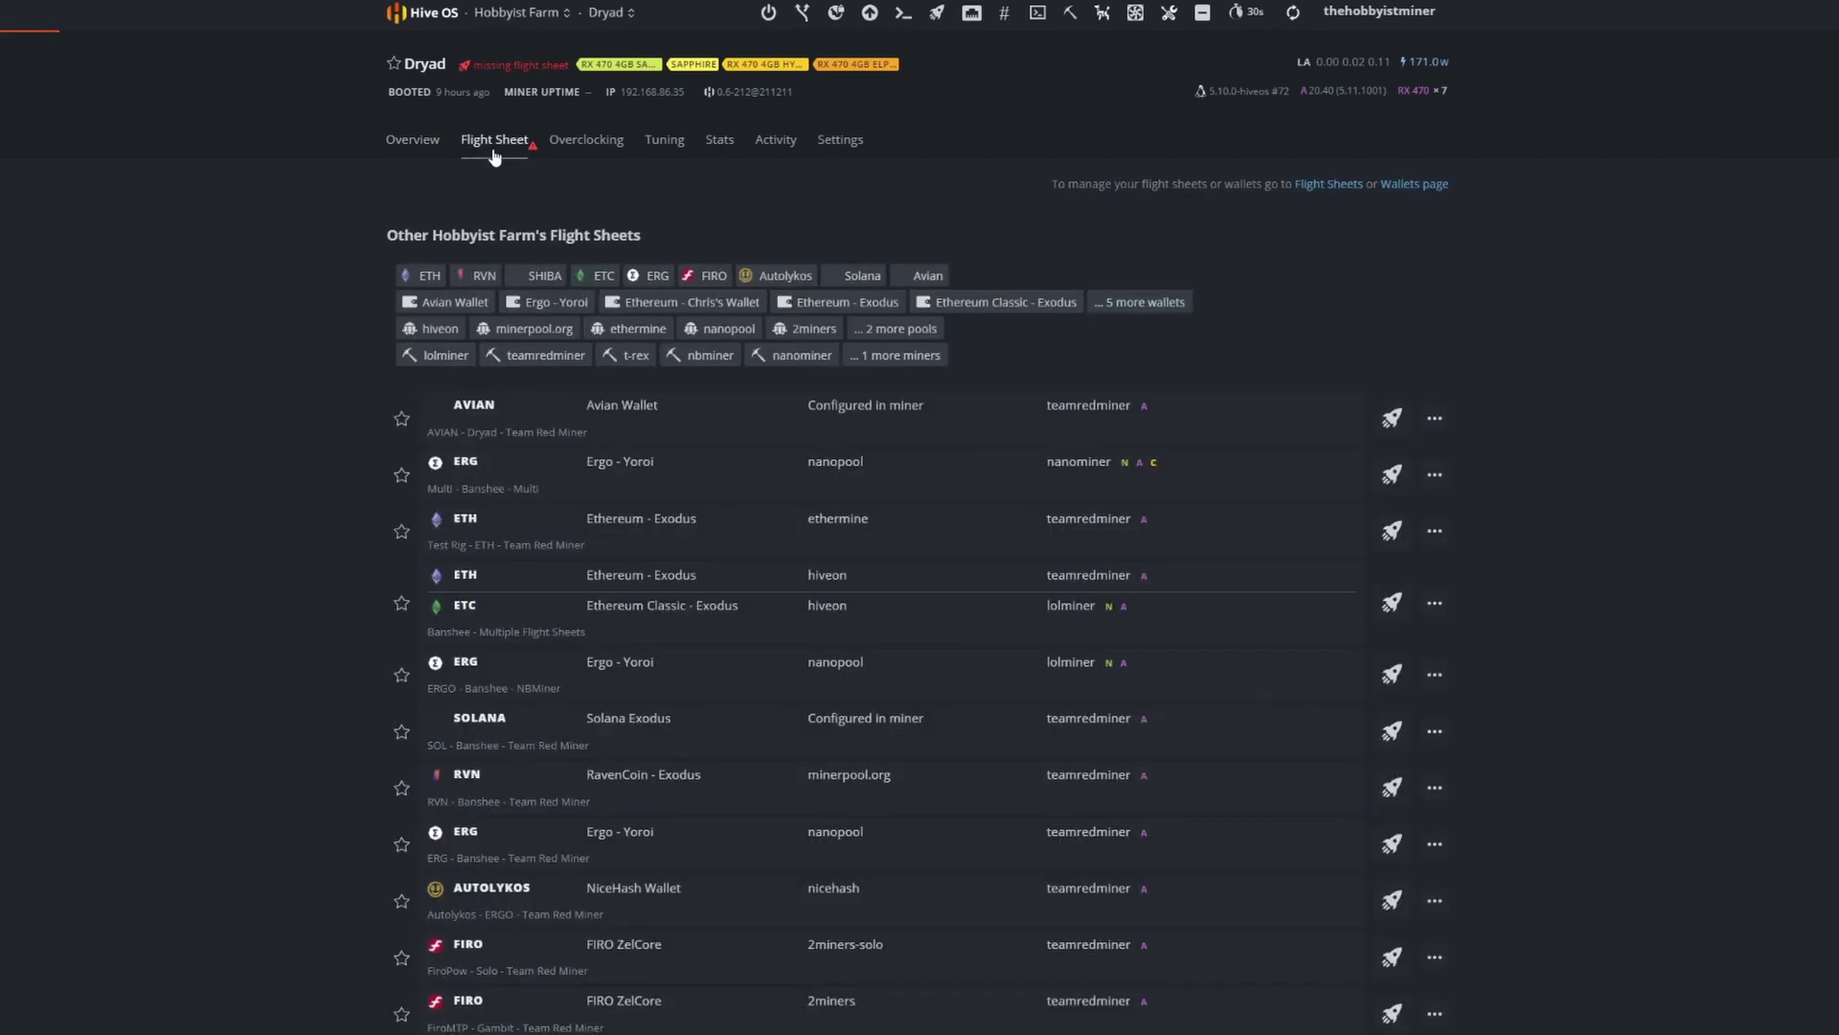
pyautogui.click(1305, 191)
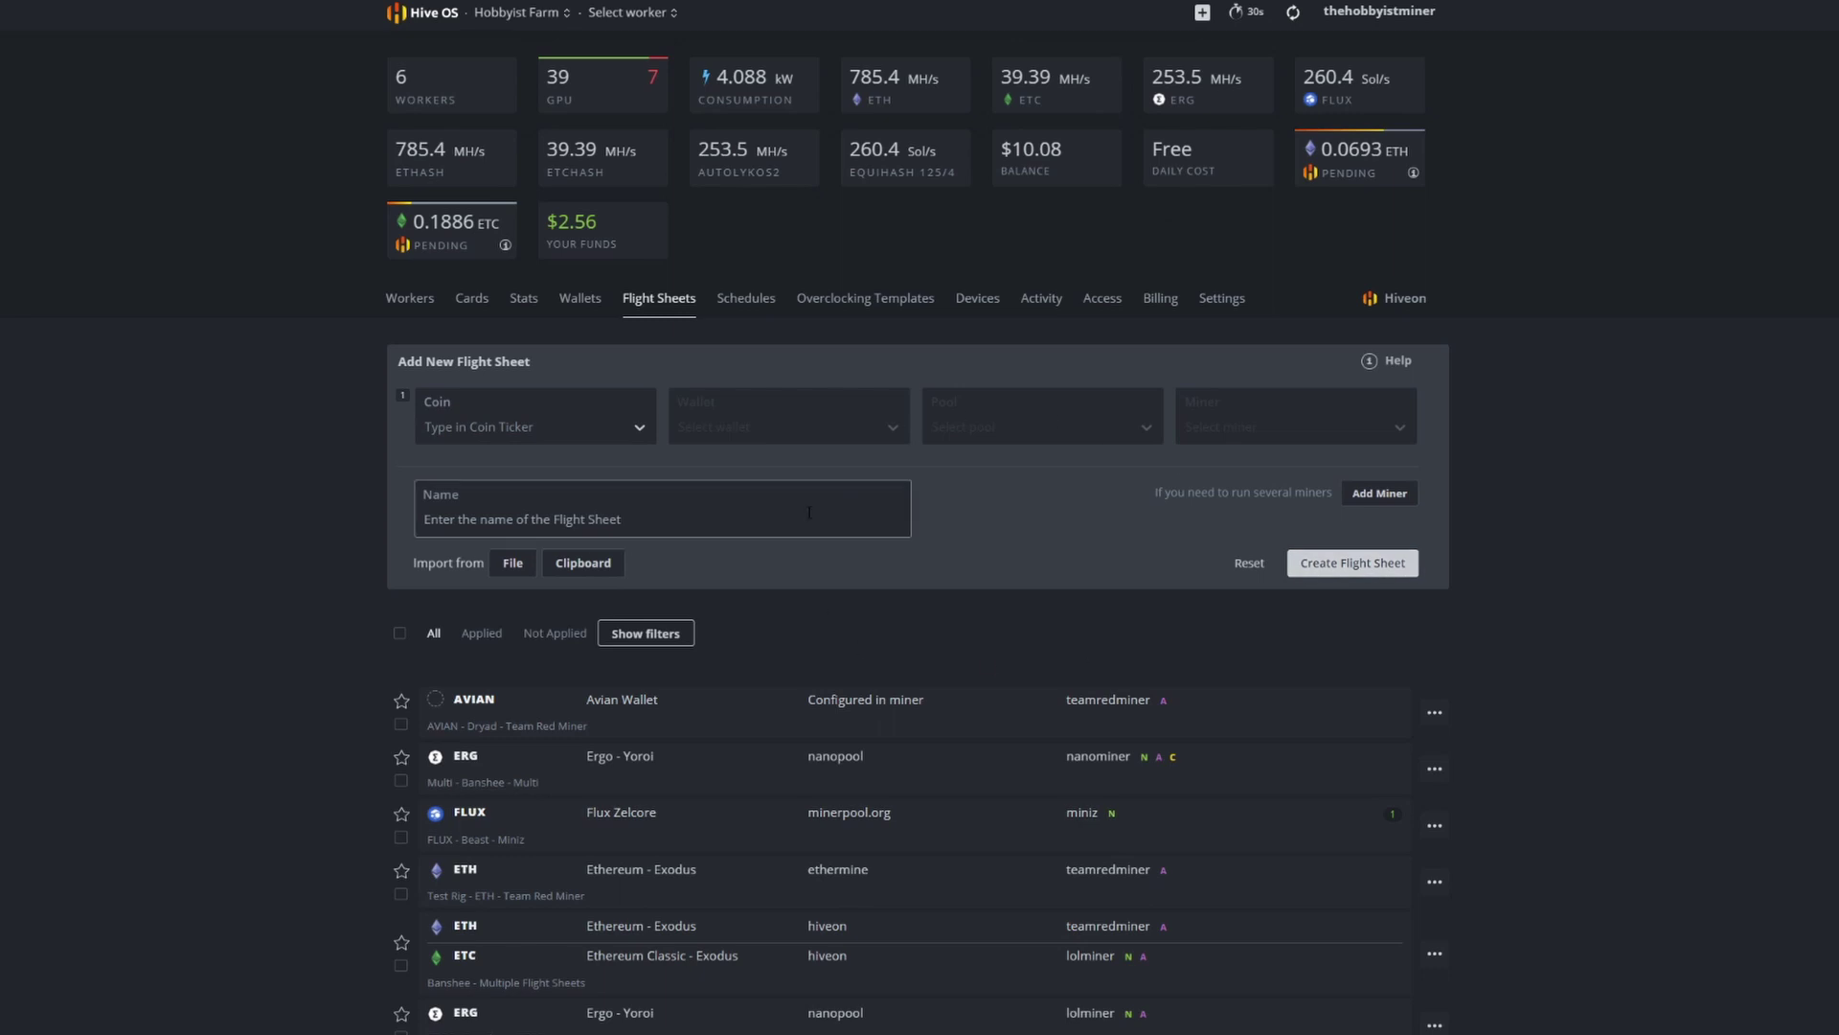
# Step: Set the new flight sheet's coin to Avian, replacing the initial AVN choice
pyautogui.click(639, 428)
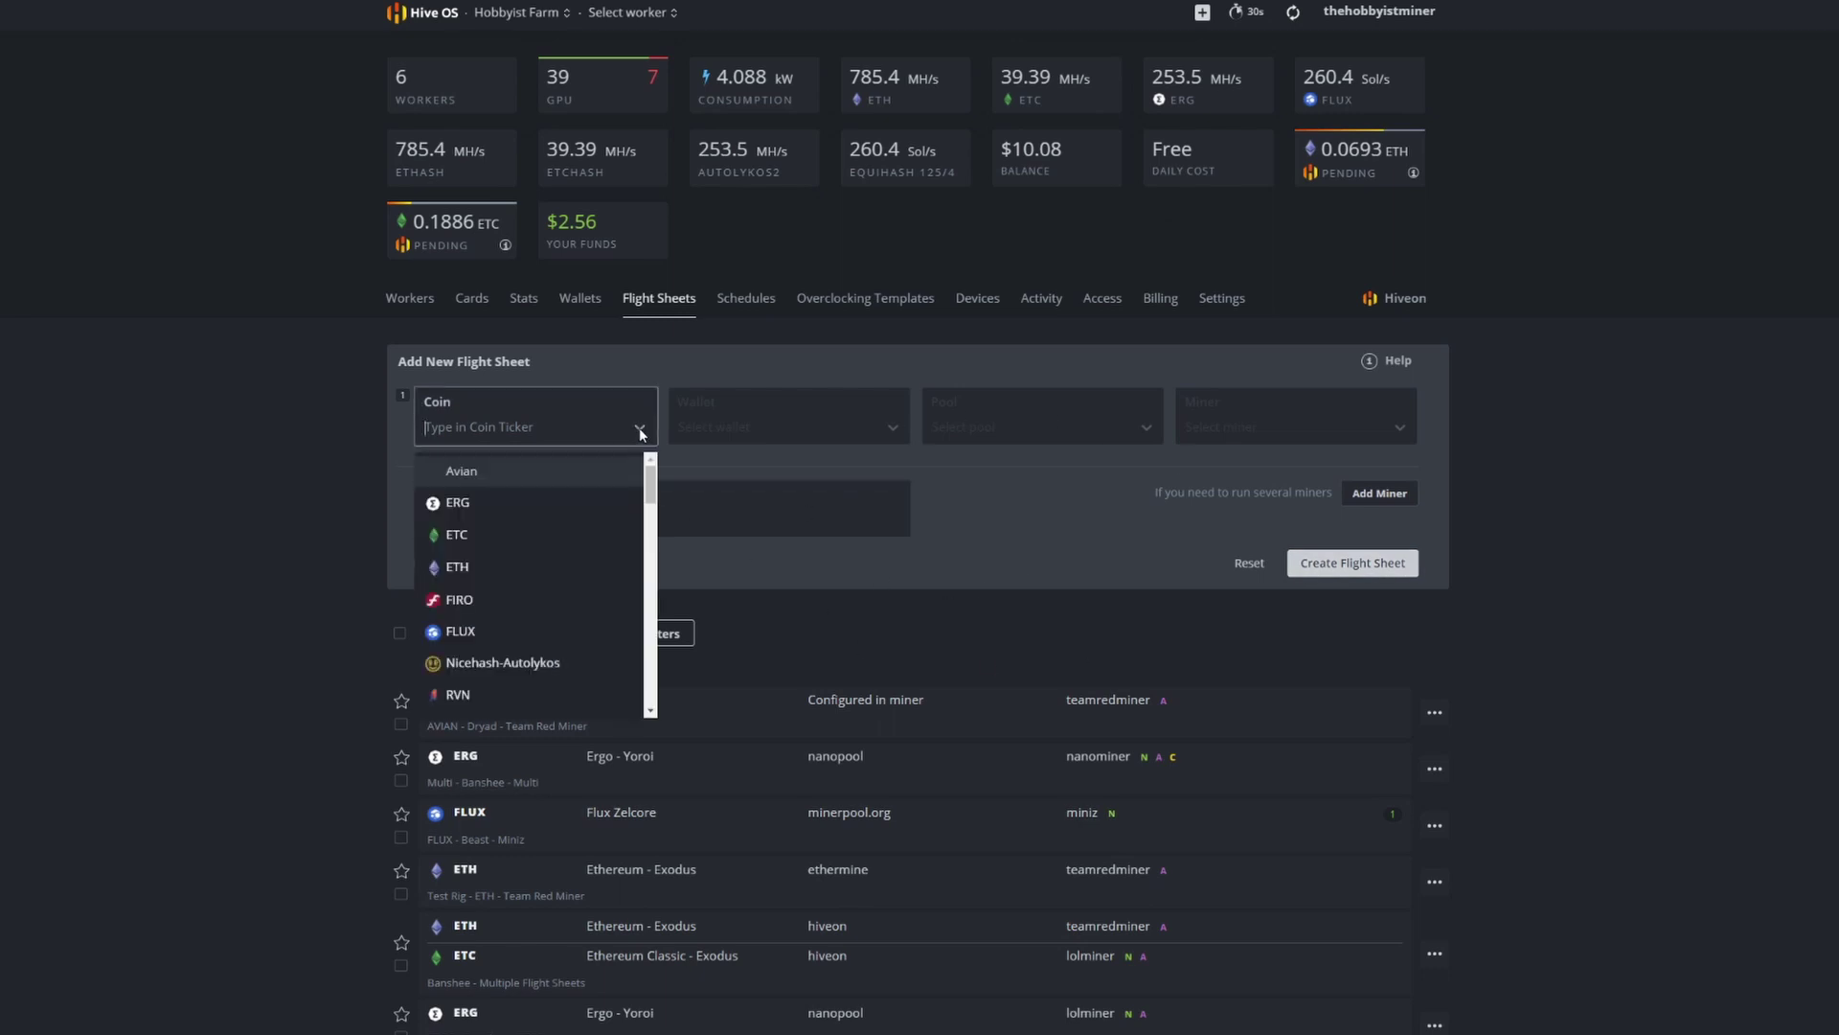
pyautogui.write('avn')
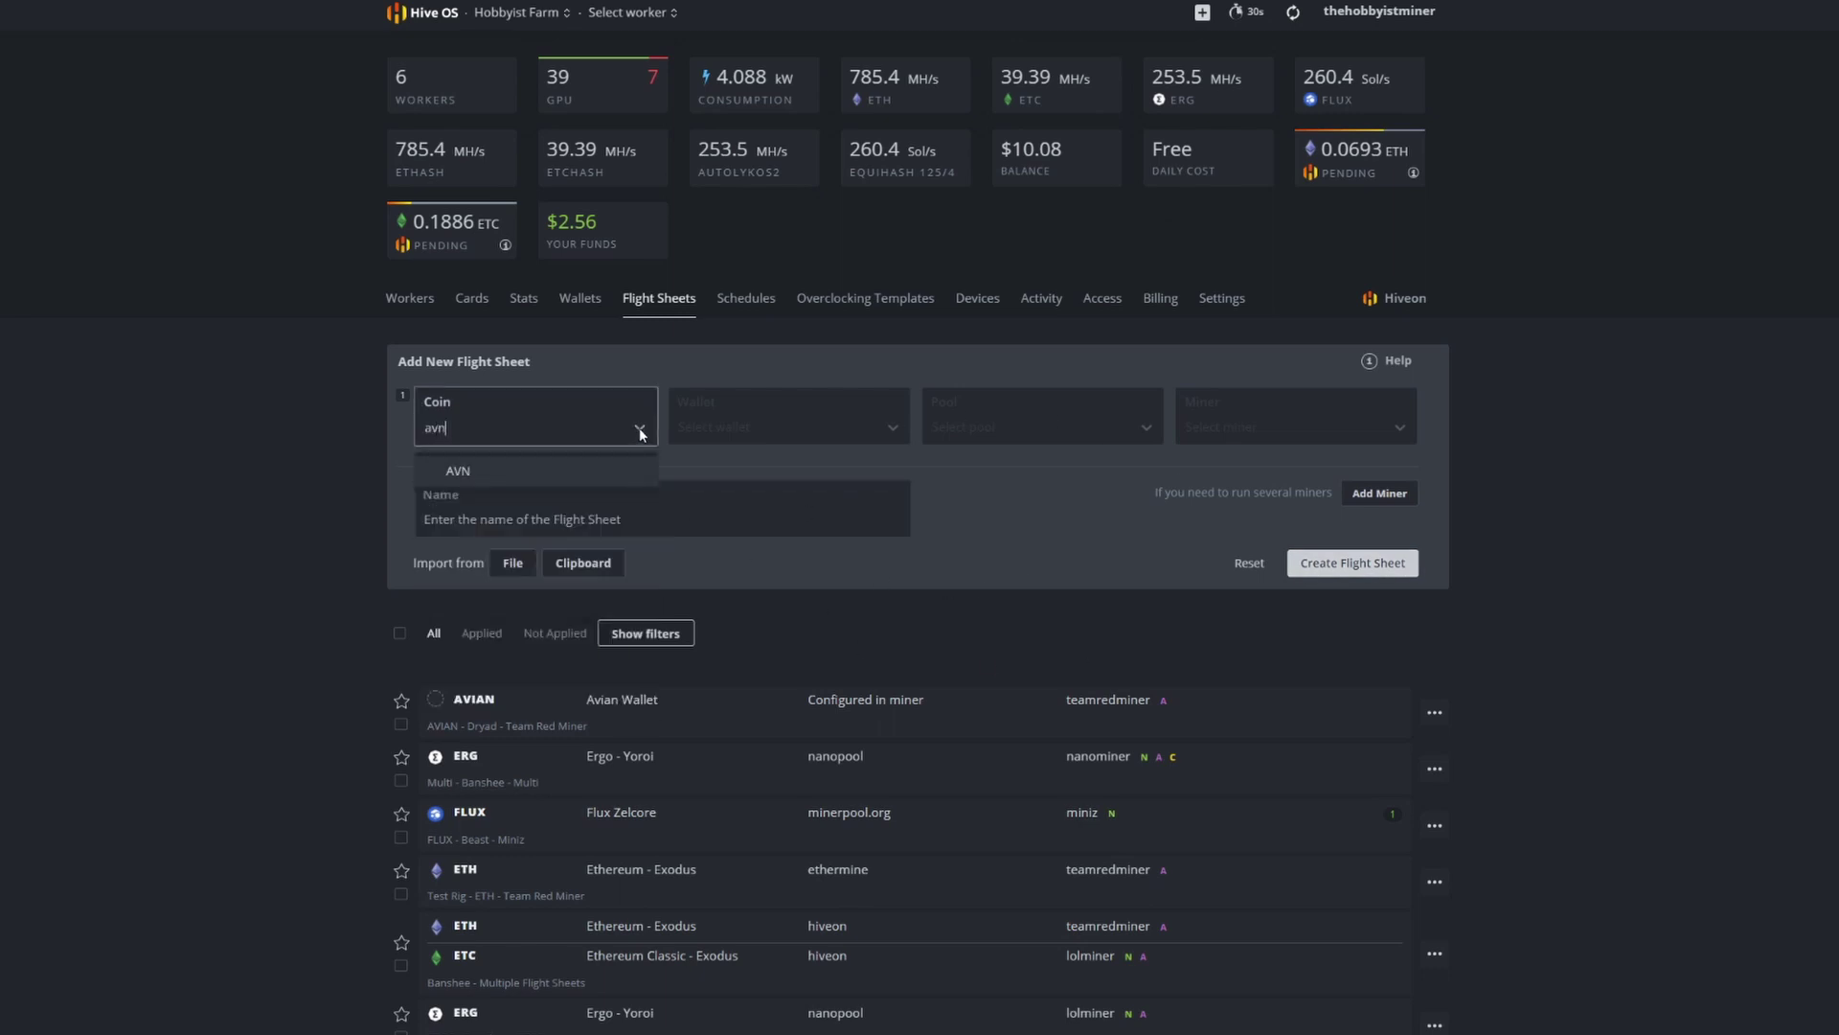
pyautogui.click(521, 473)
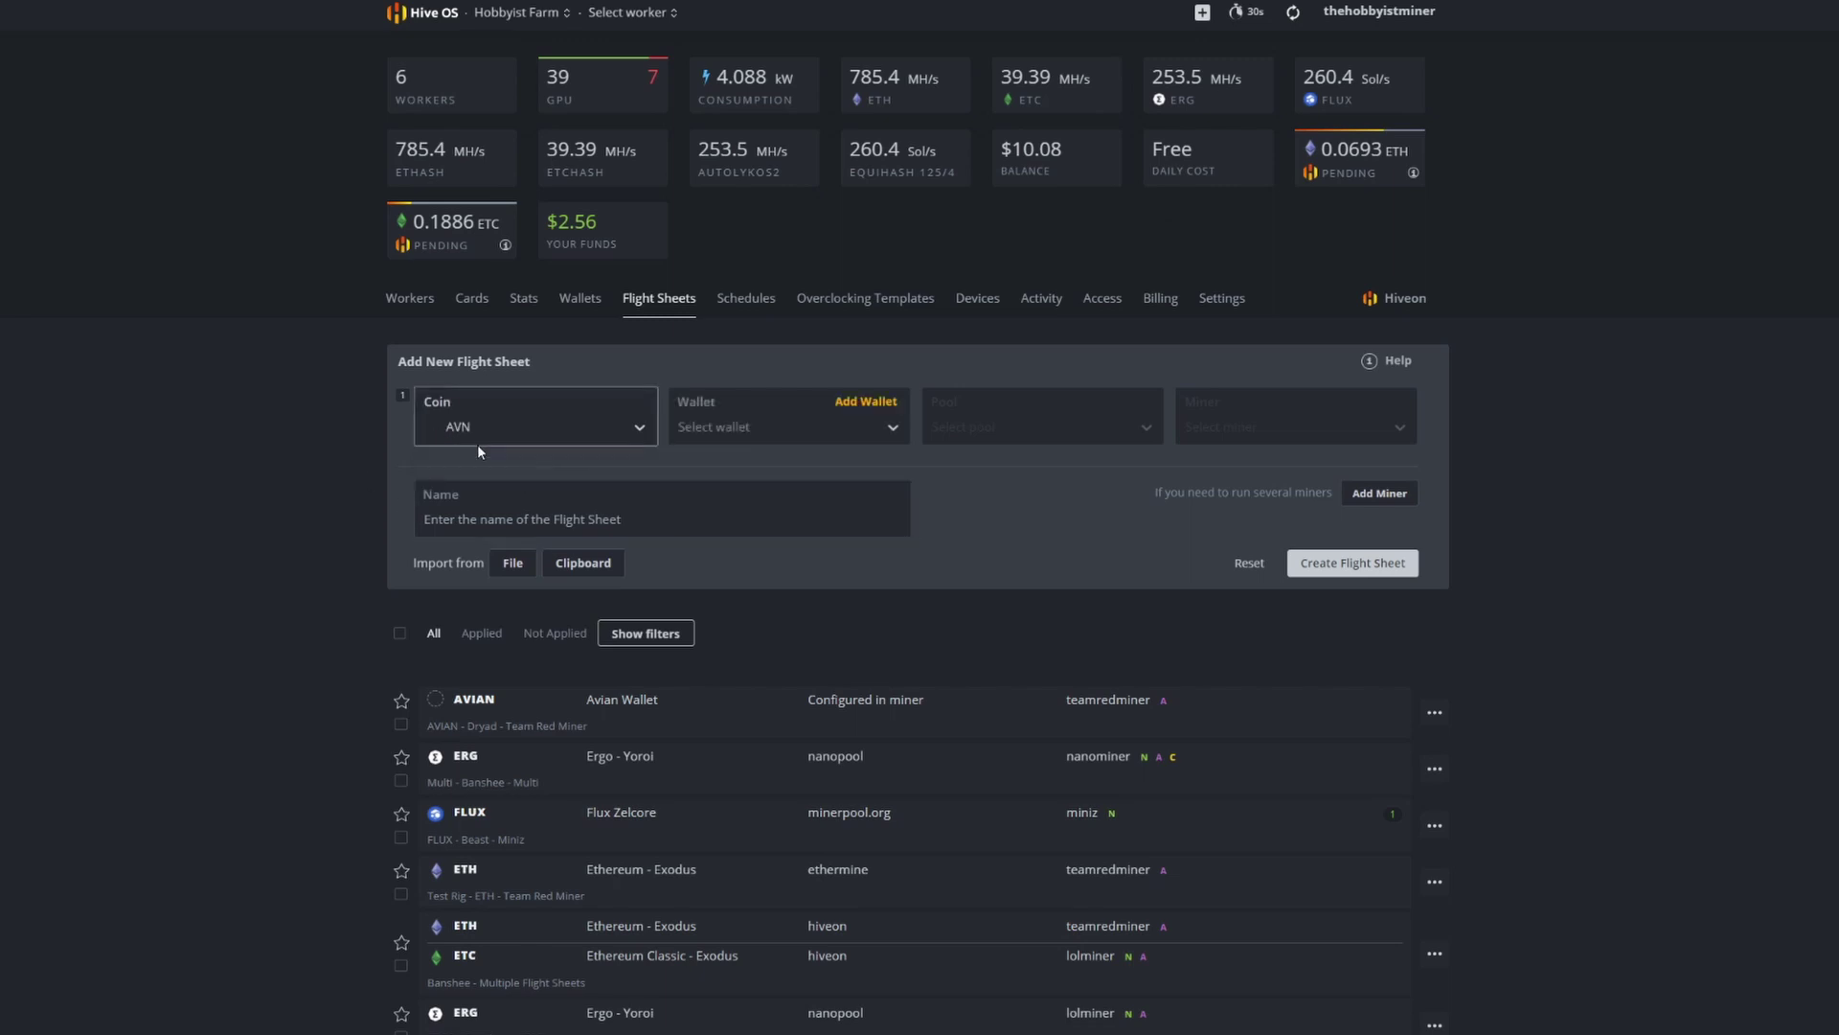
pyautogui.click(728, 428)
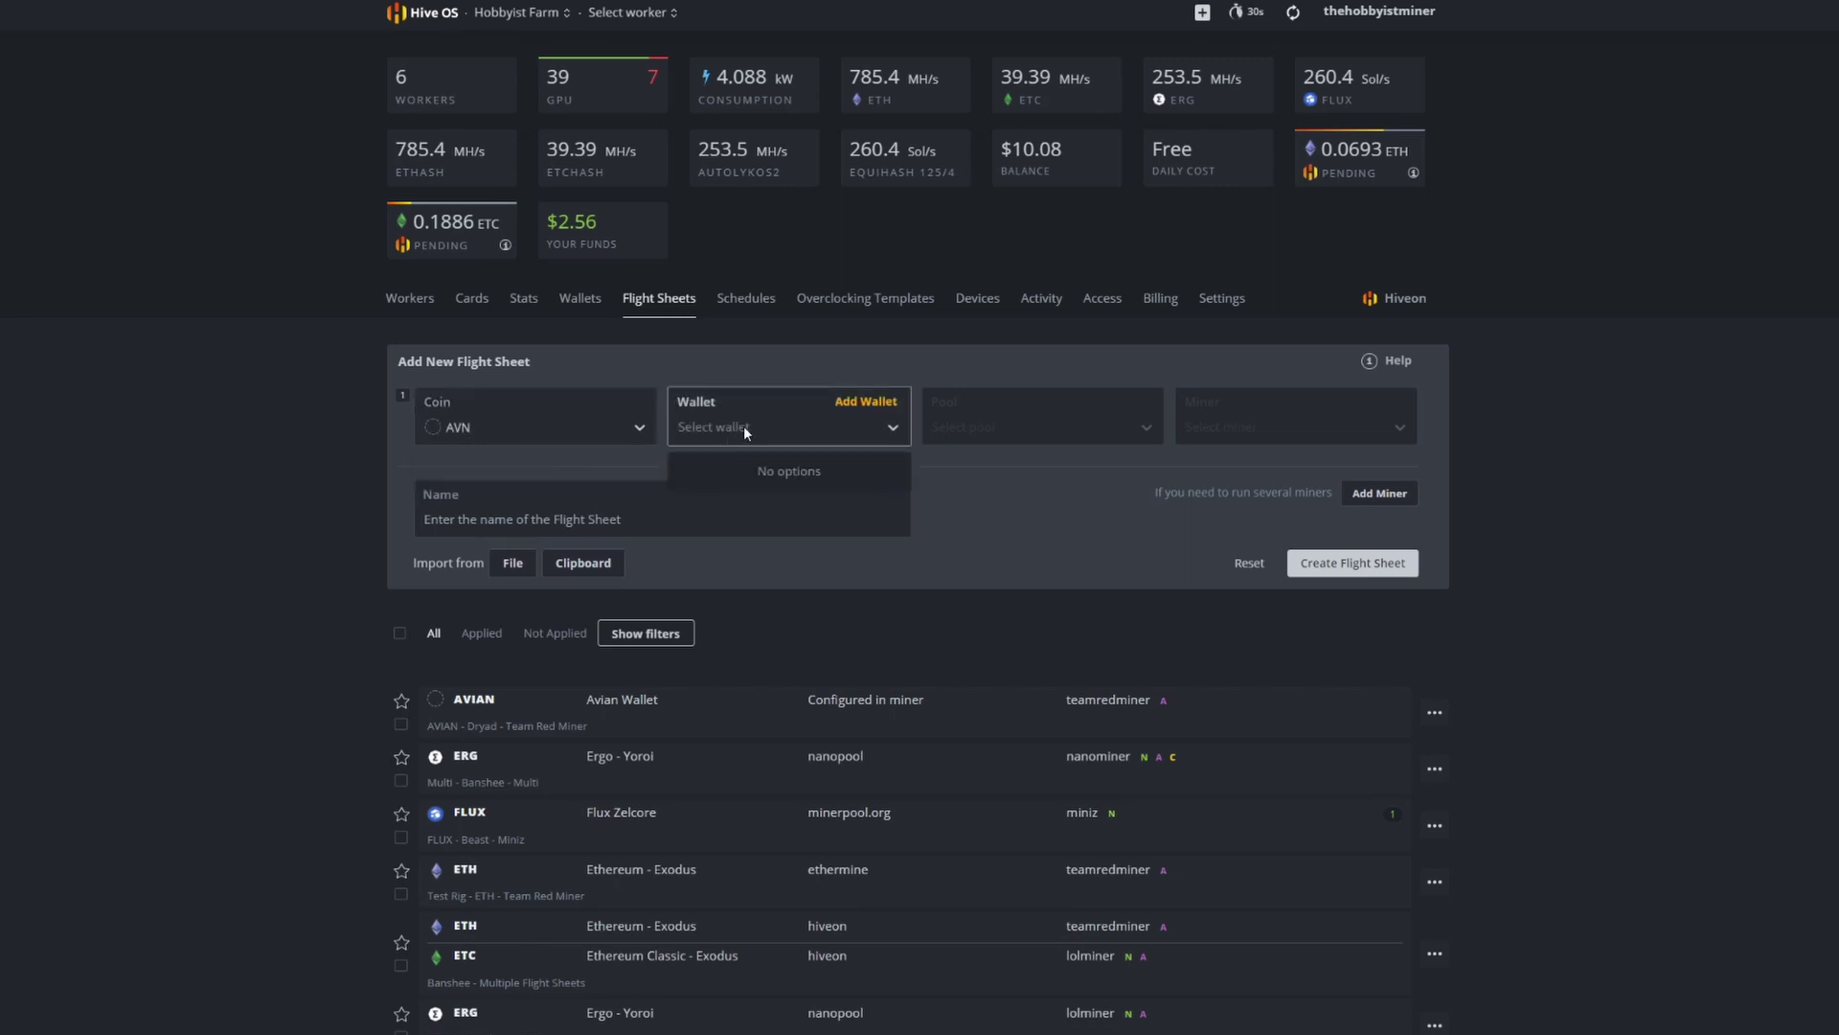
pyautogui.click(711, 439)
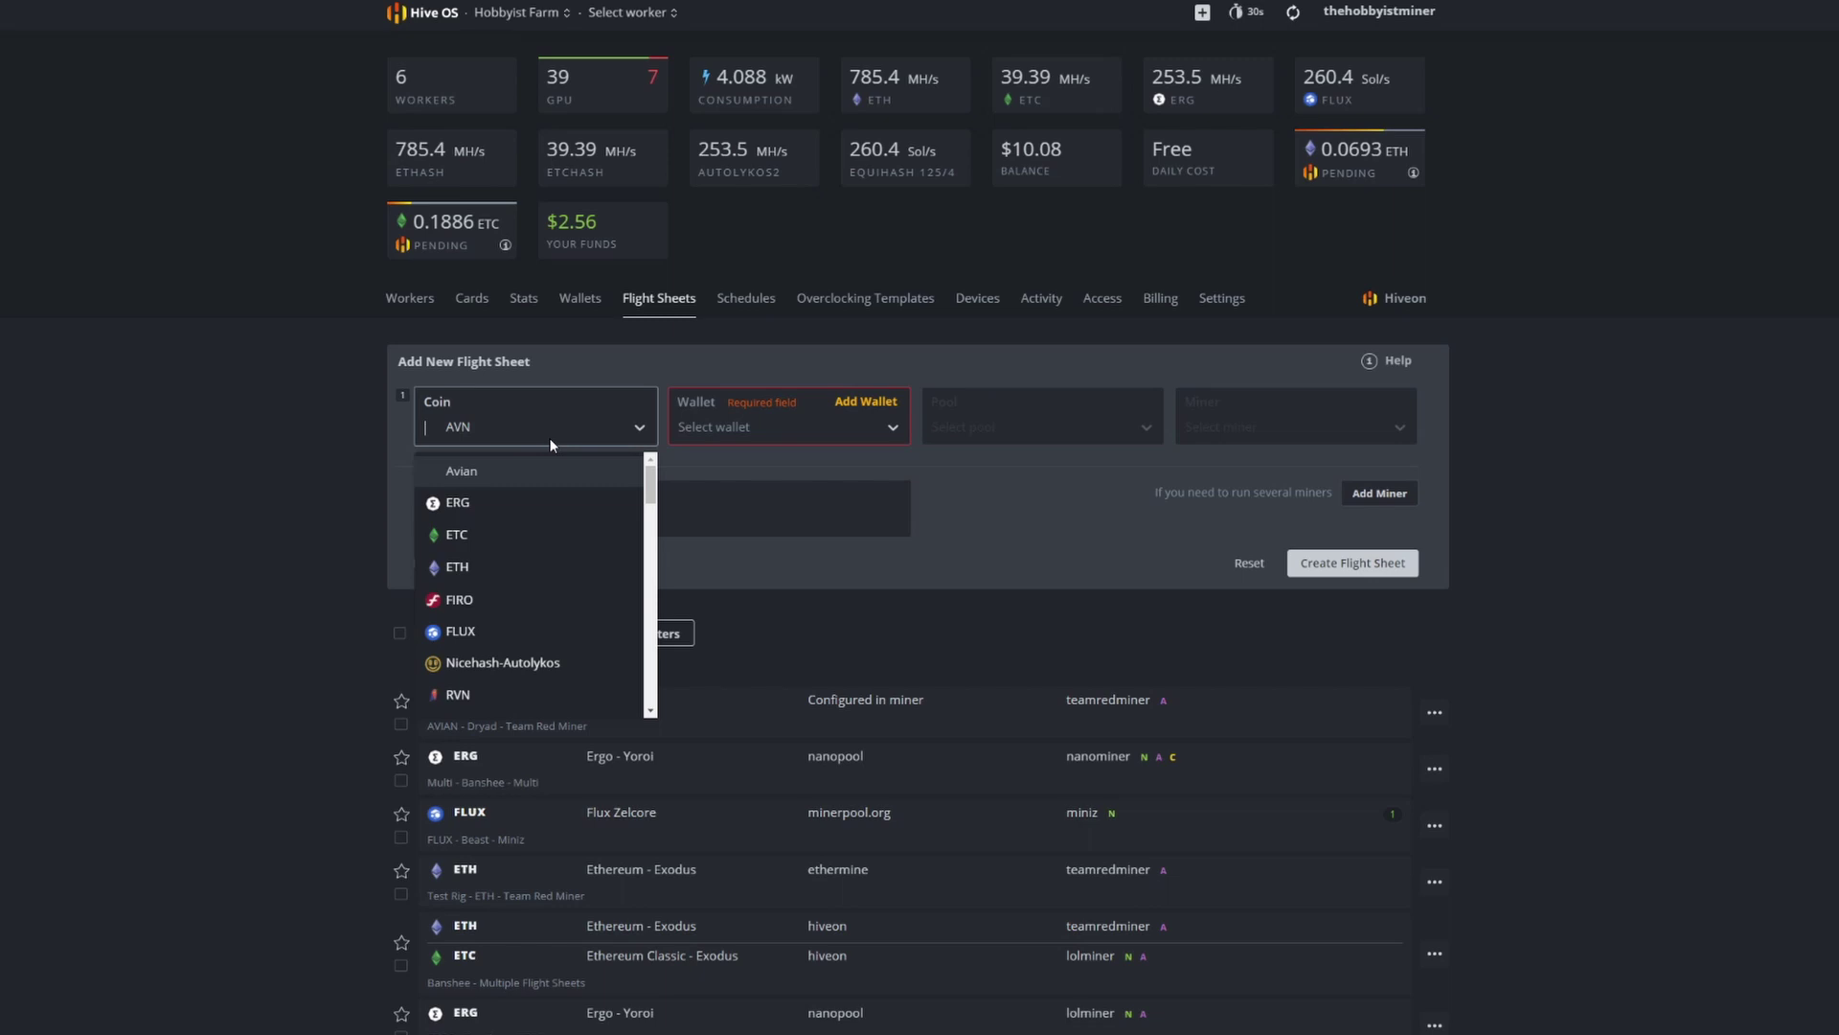
pyautogui.scroll(-2, 554, 525)
pyautogui.scroll(2, 489, 497)
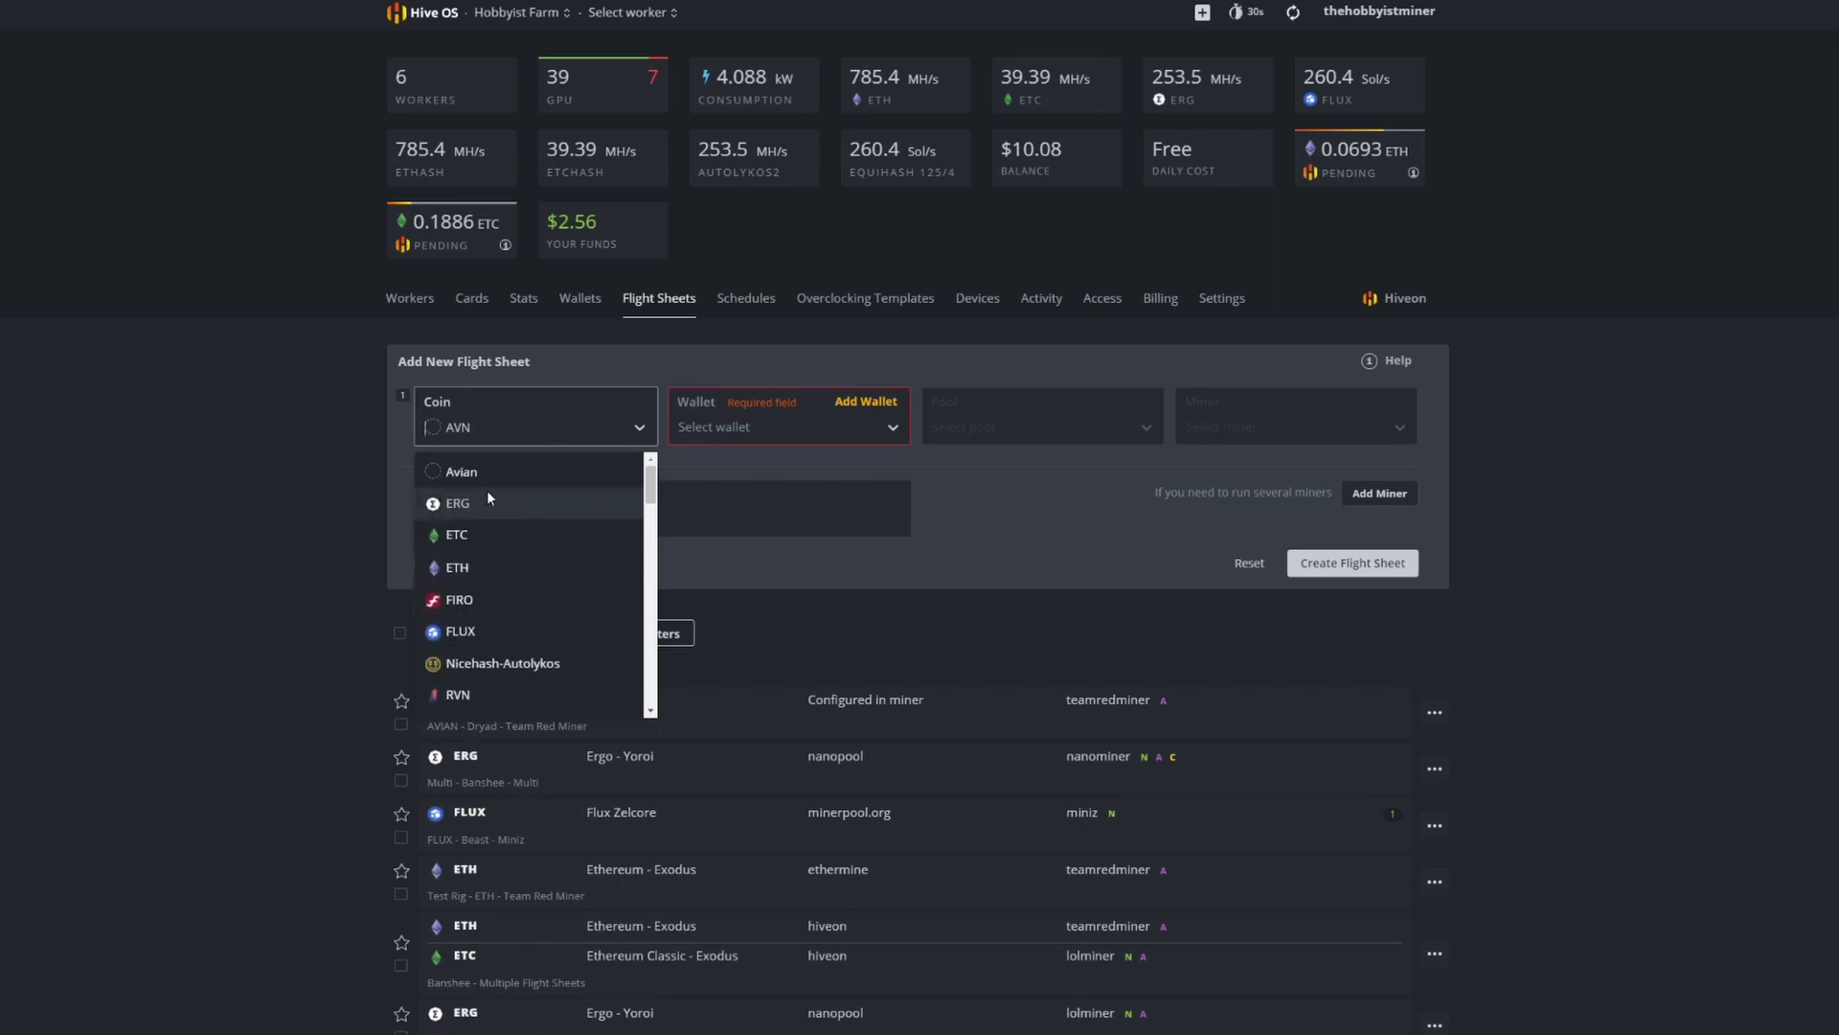
pyautogui.click(462, 471)
# Step: Choose Avian Wallet and set the pool to Configure in miner
pyautogui.click(797, 433)
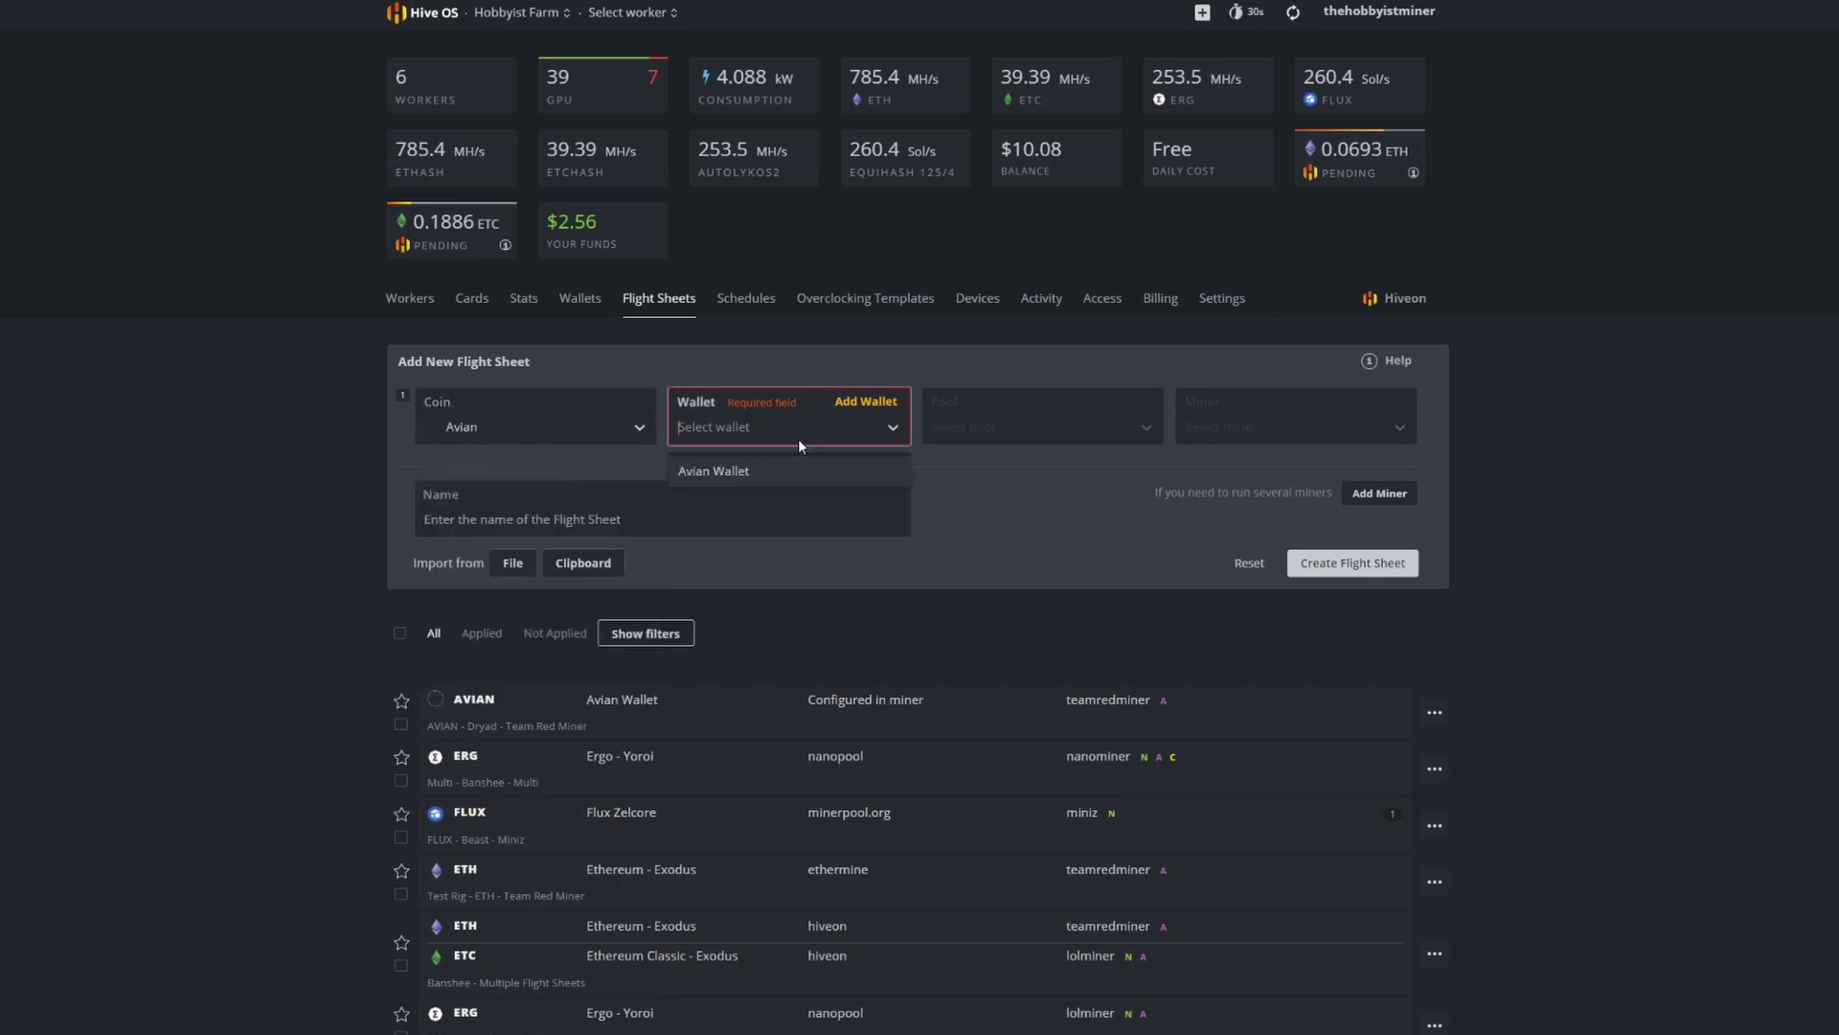
pyautogui.click(723, 473)
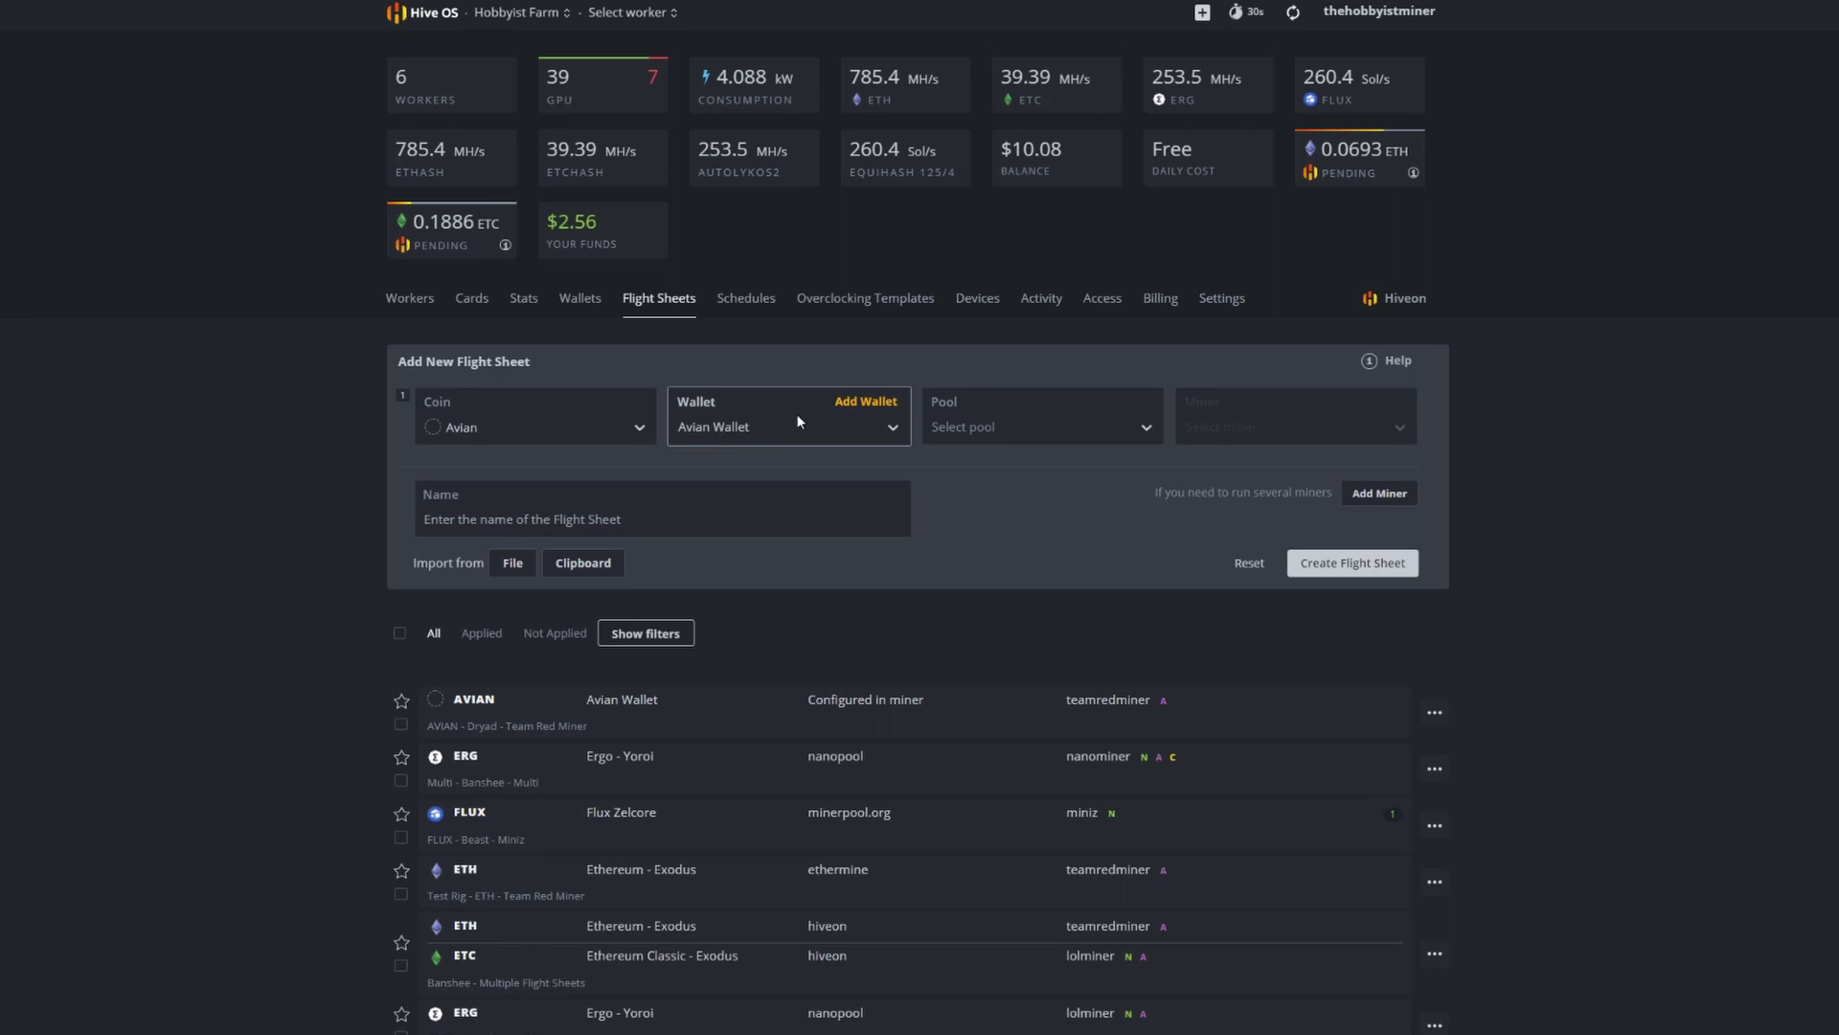
pyautogui.click(1015, 427)
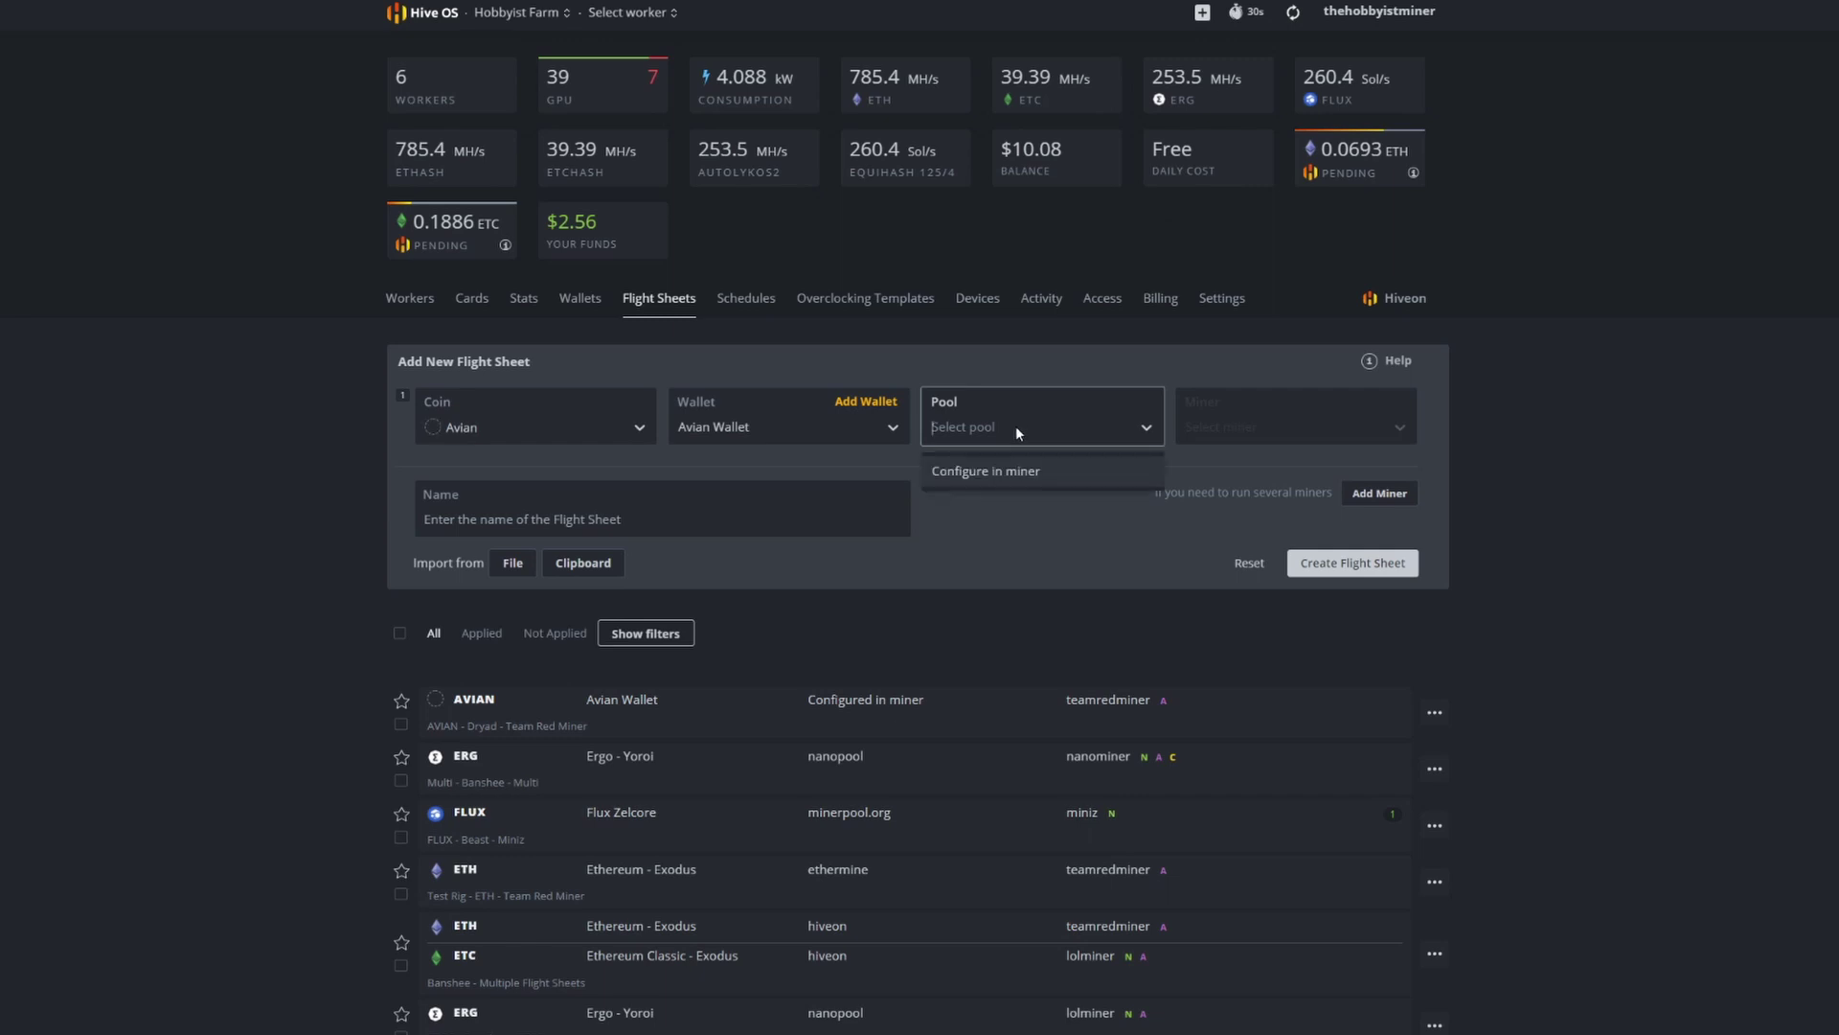
pyautogui.click(998, 475)
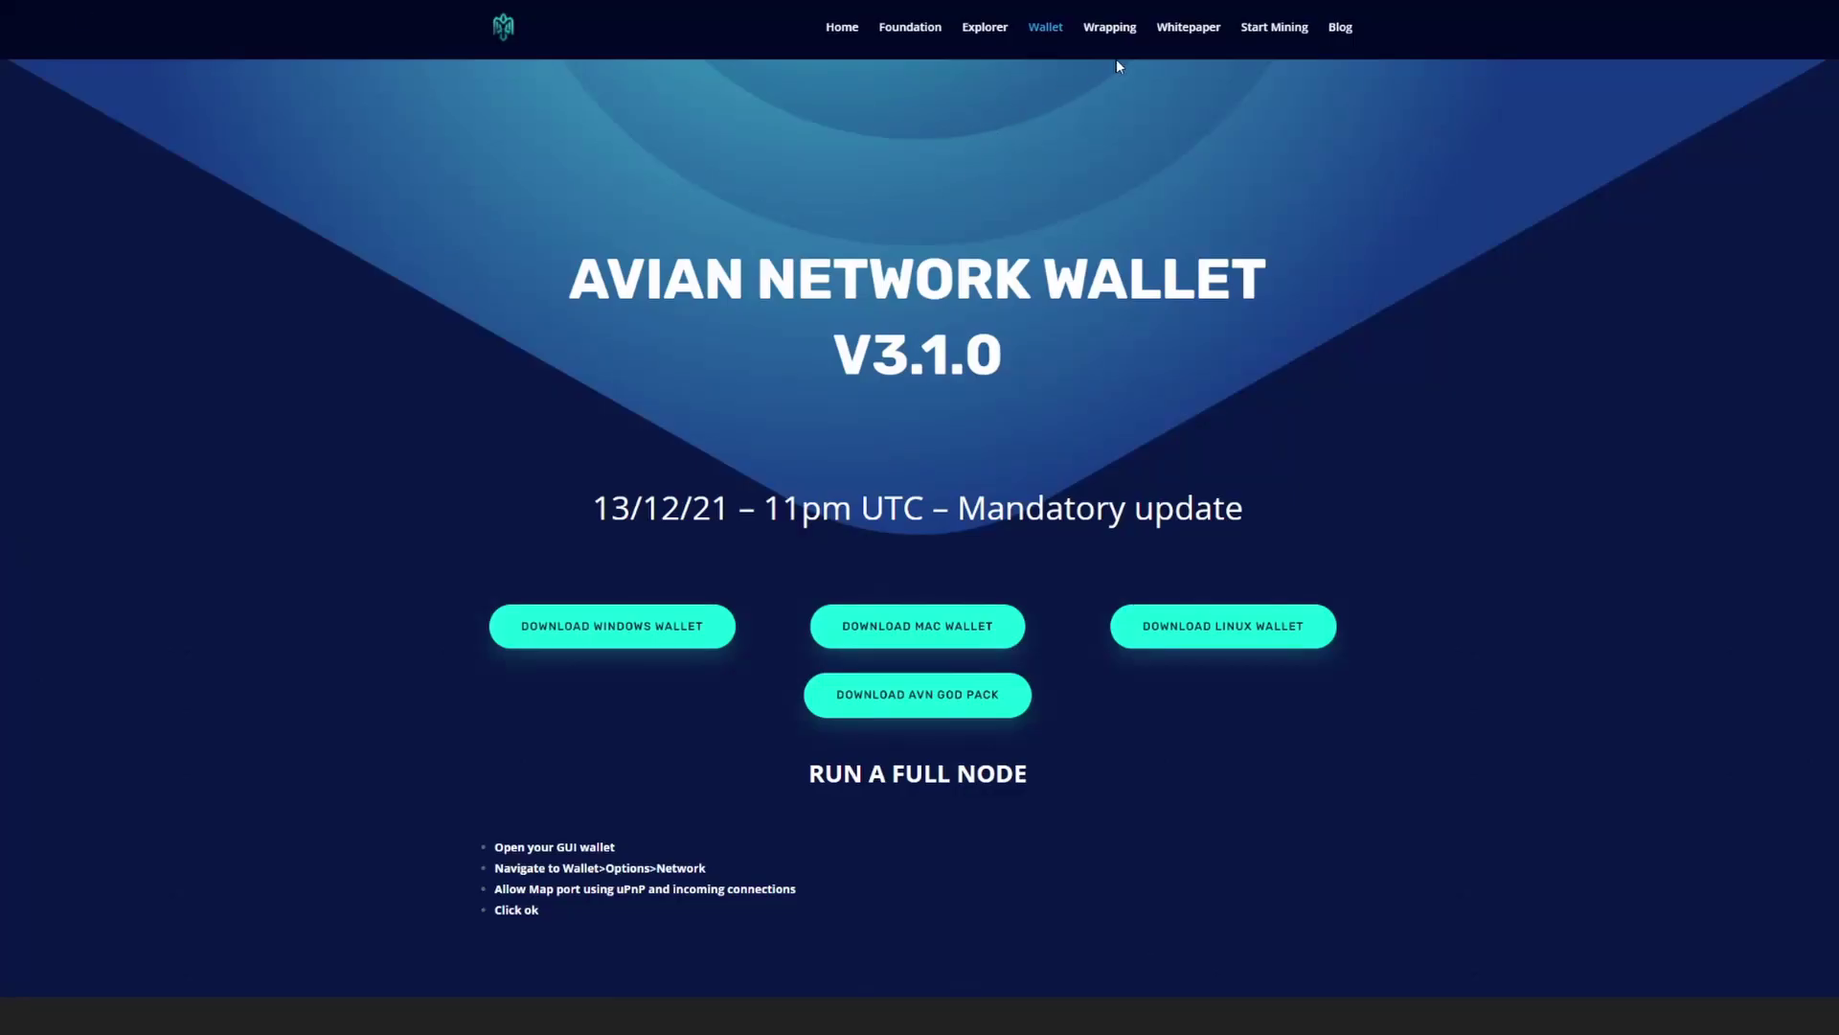
# Step: Open the Avian site's Start Mining AVN page from the top navigation
pyautogui.click(1283, 33)
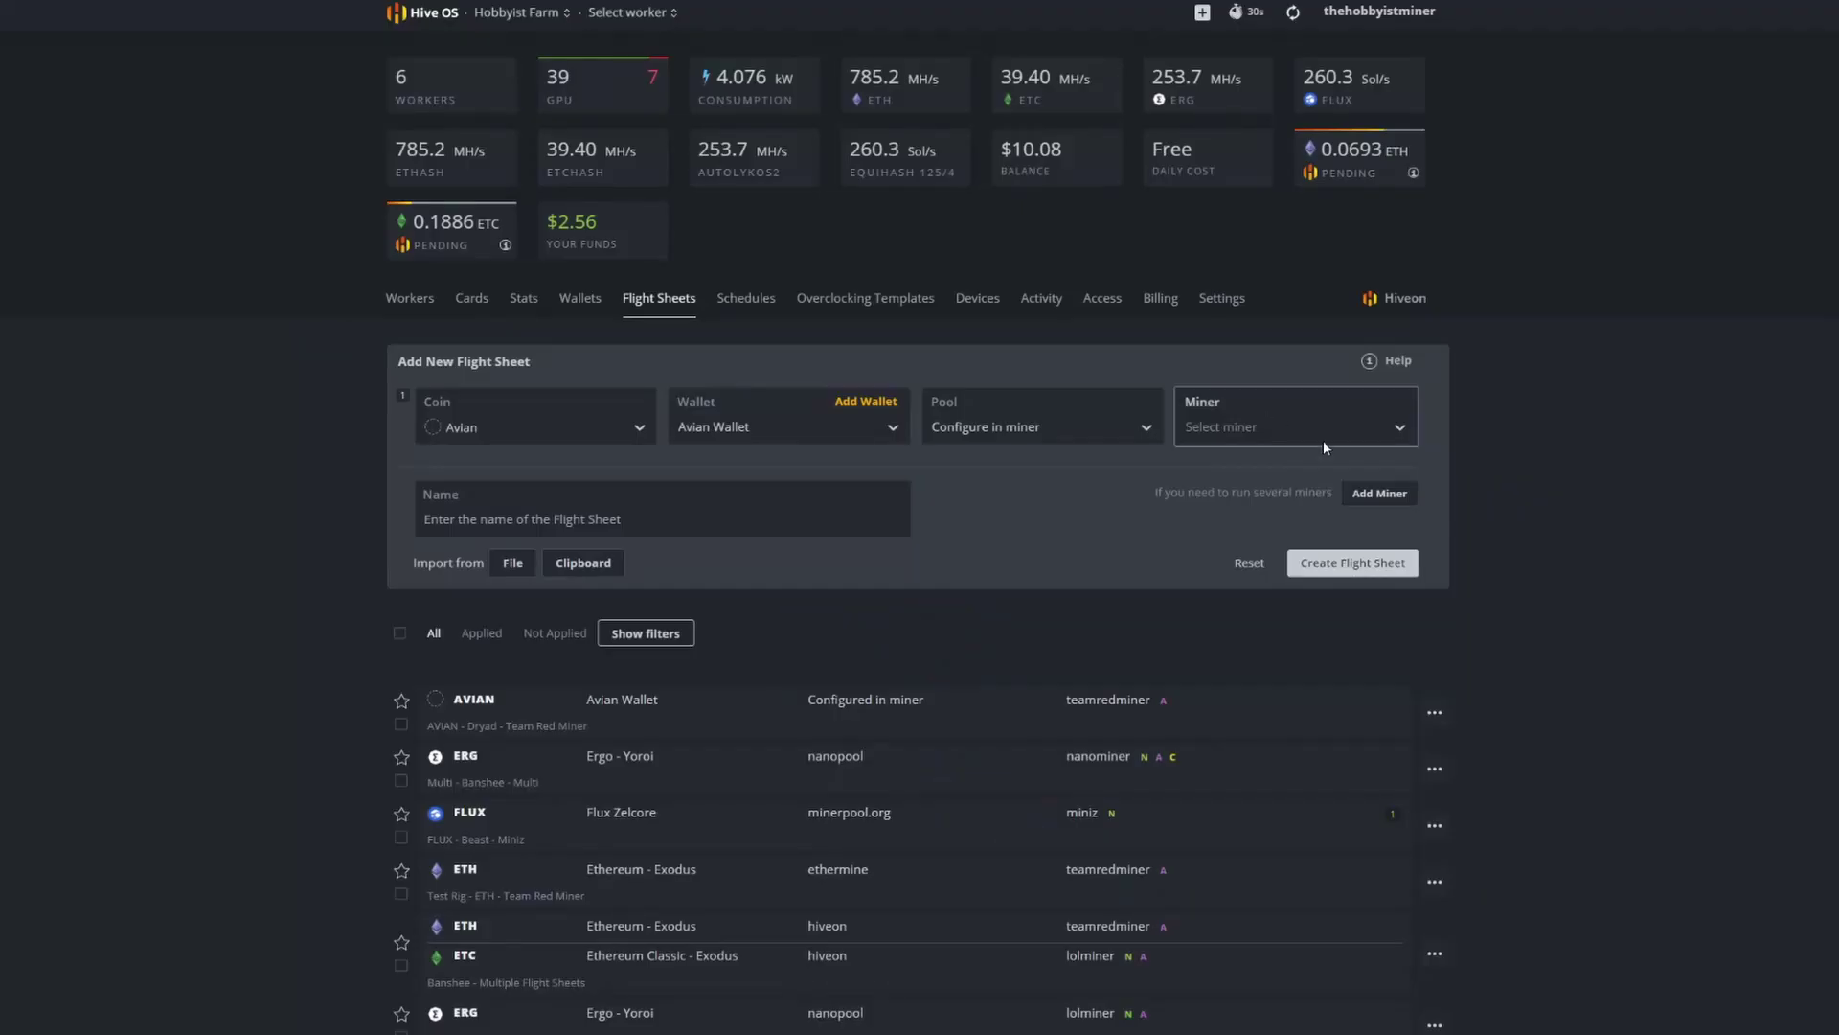
# Step: Choose TeamRedMiner as the flight sheet's miner
pyautogui.click(1320, 439)
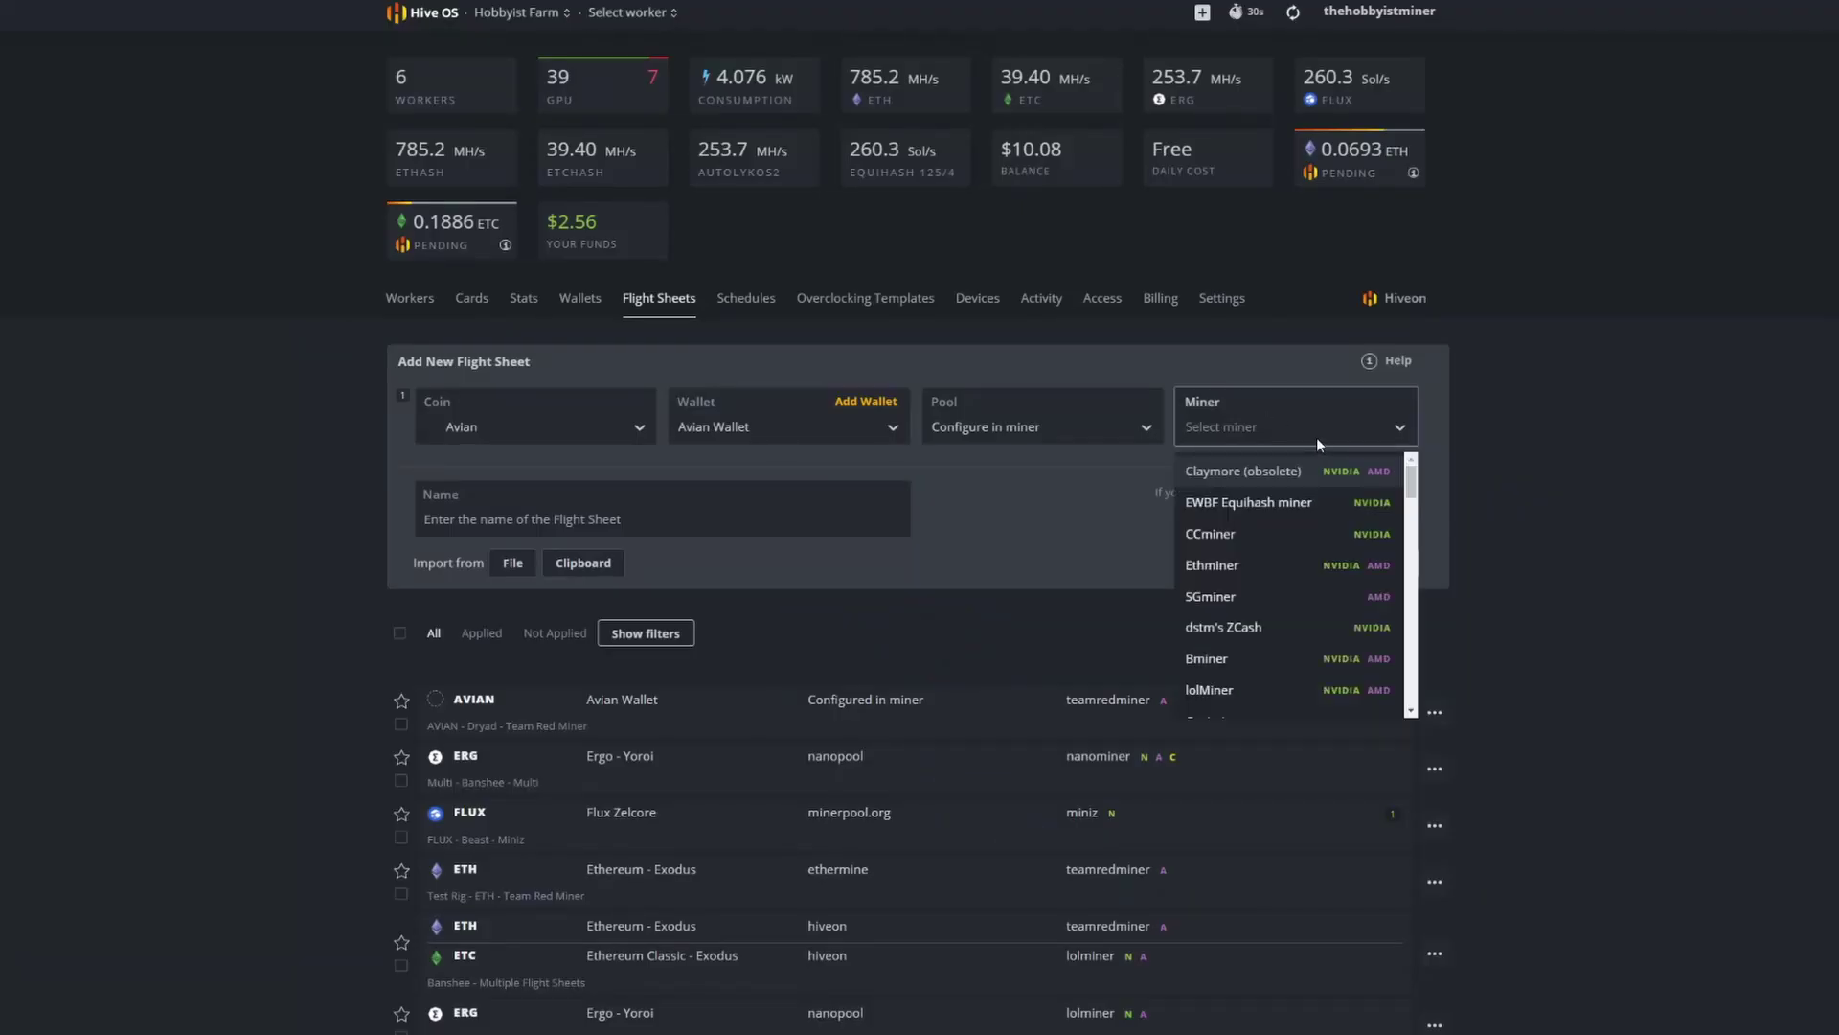
pyautogui.write('team')
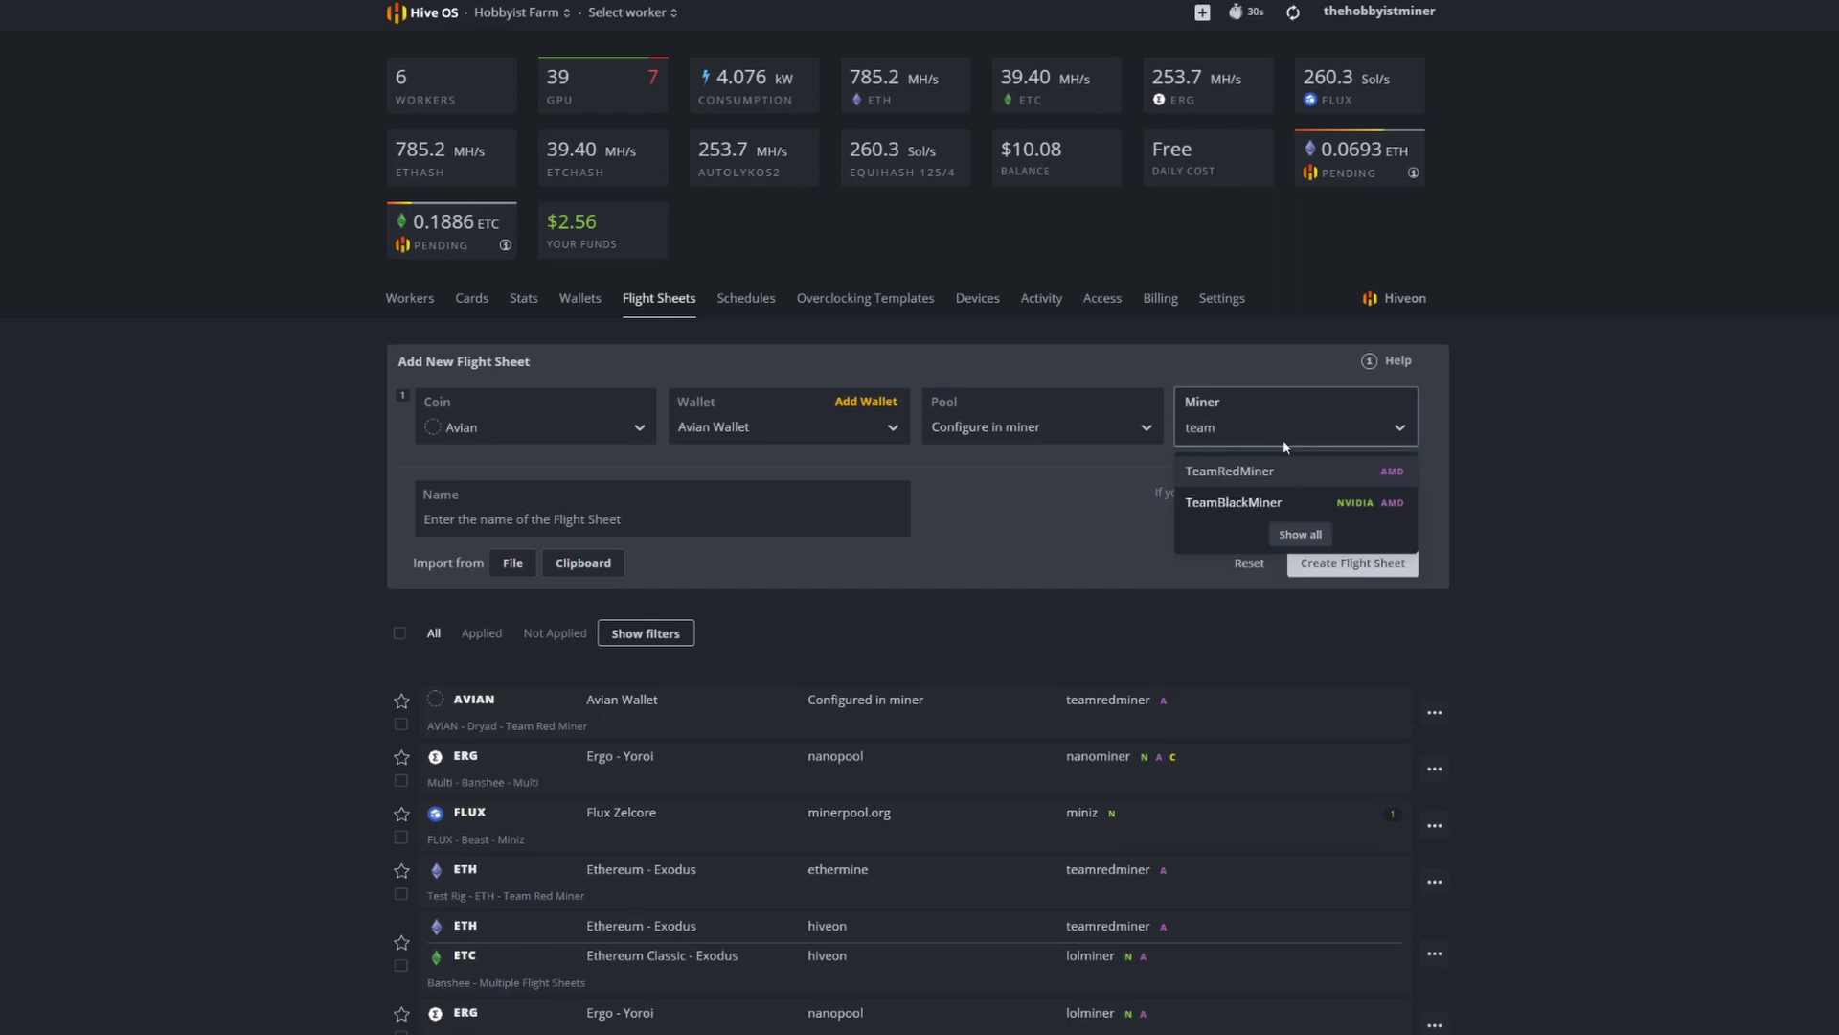
pyautogui.click(1256, 476)
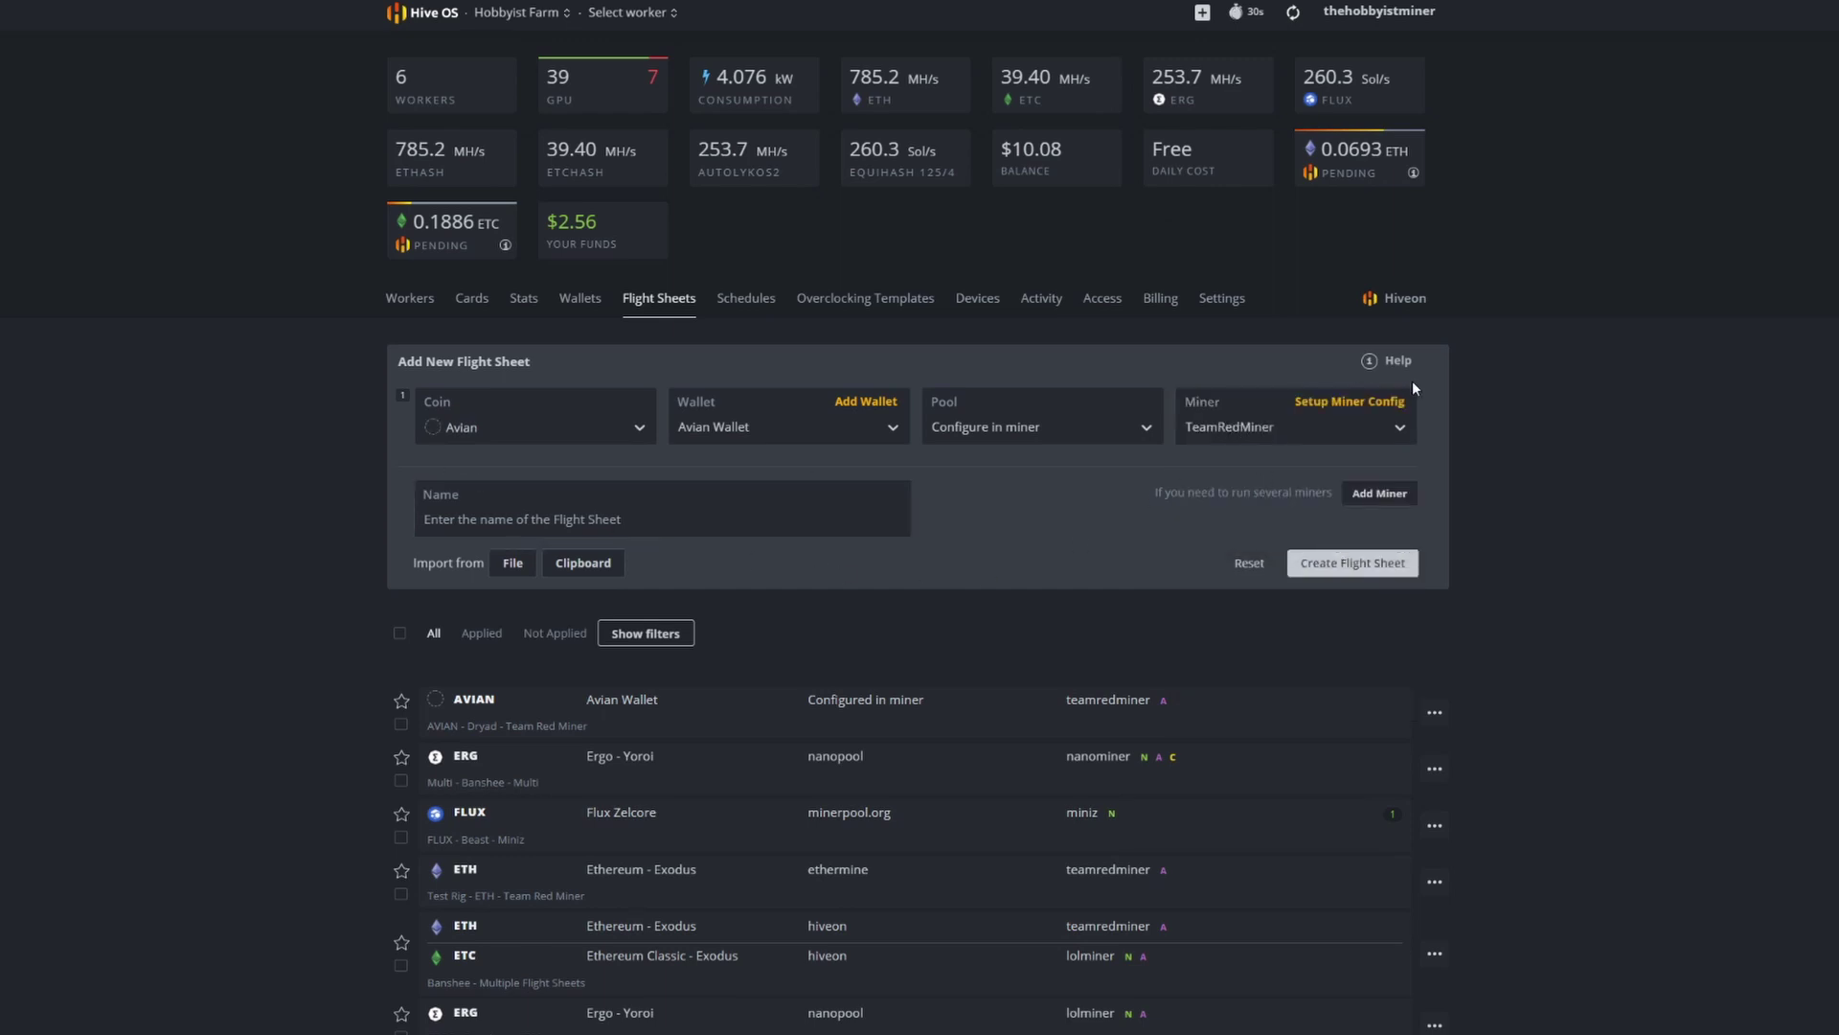
# Step: In TeamRedMiner's config, set hash algorithm x16rt and the %WAL%.%WORKER_NAME% wallet template
pyautogui.click(1362, 407)
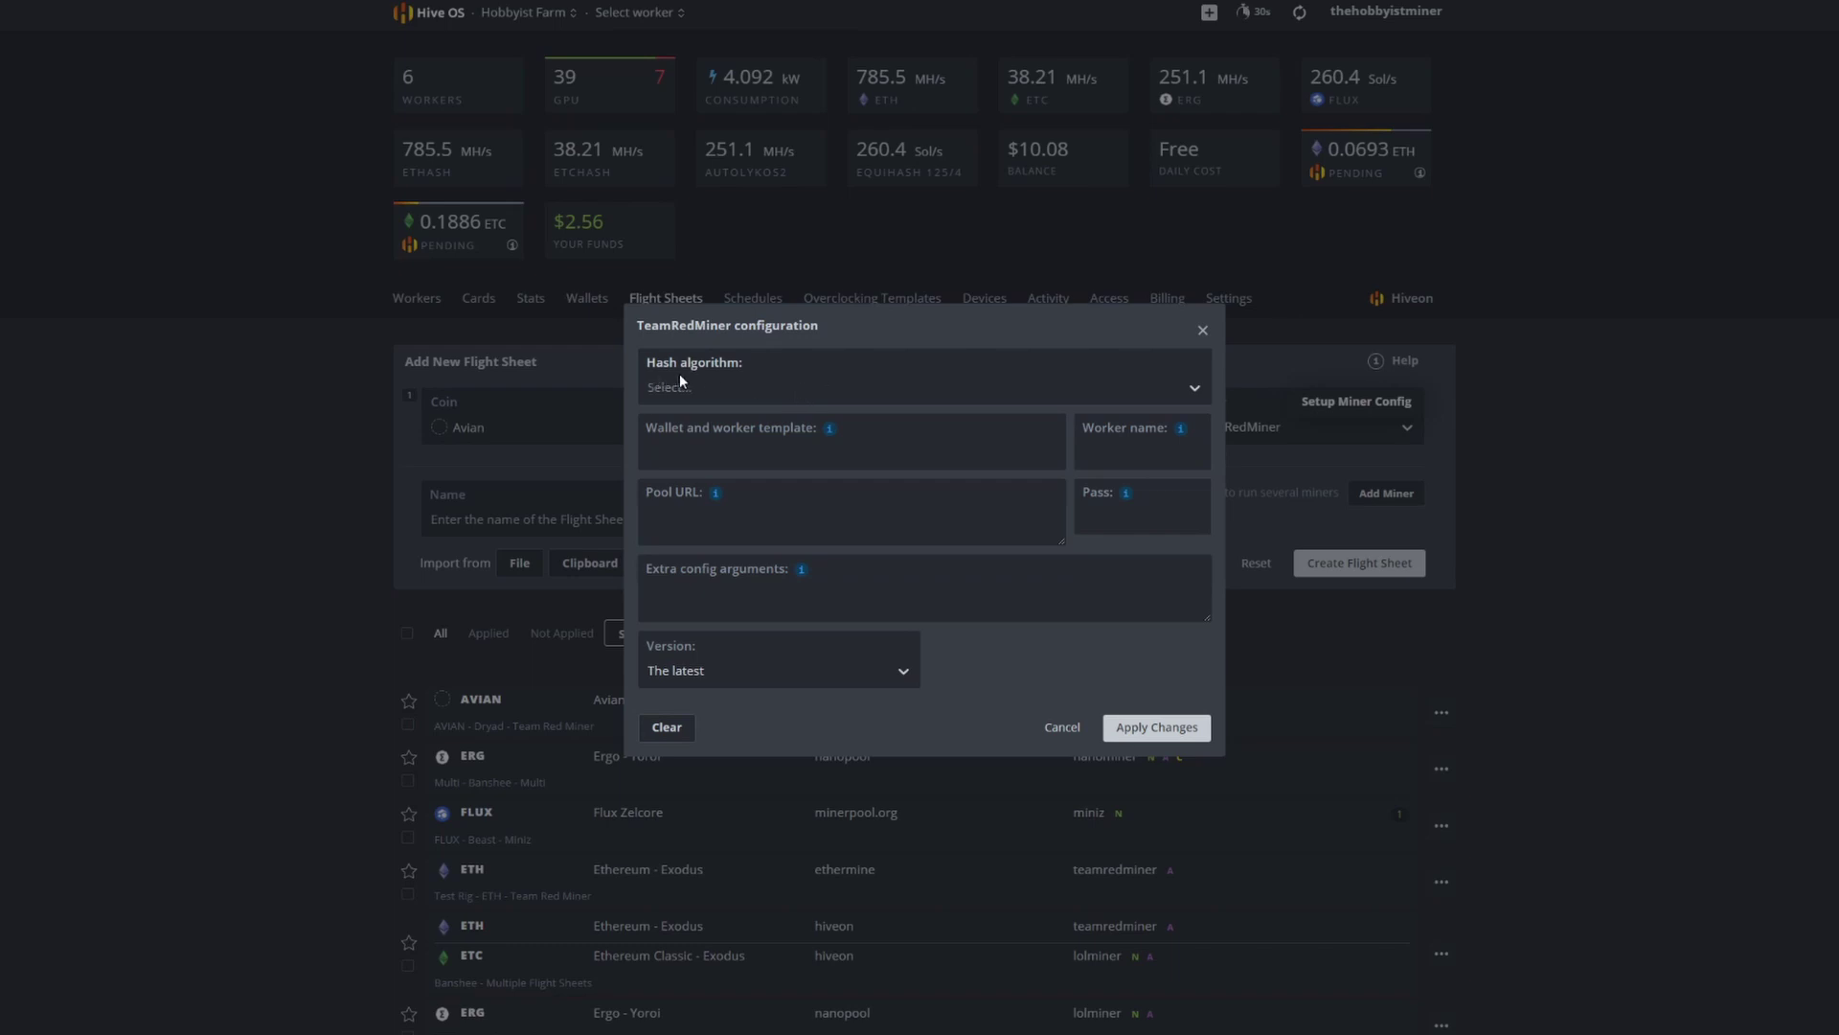
pyautogui.click(737, 390)
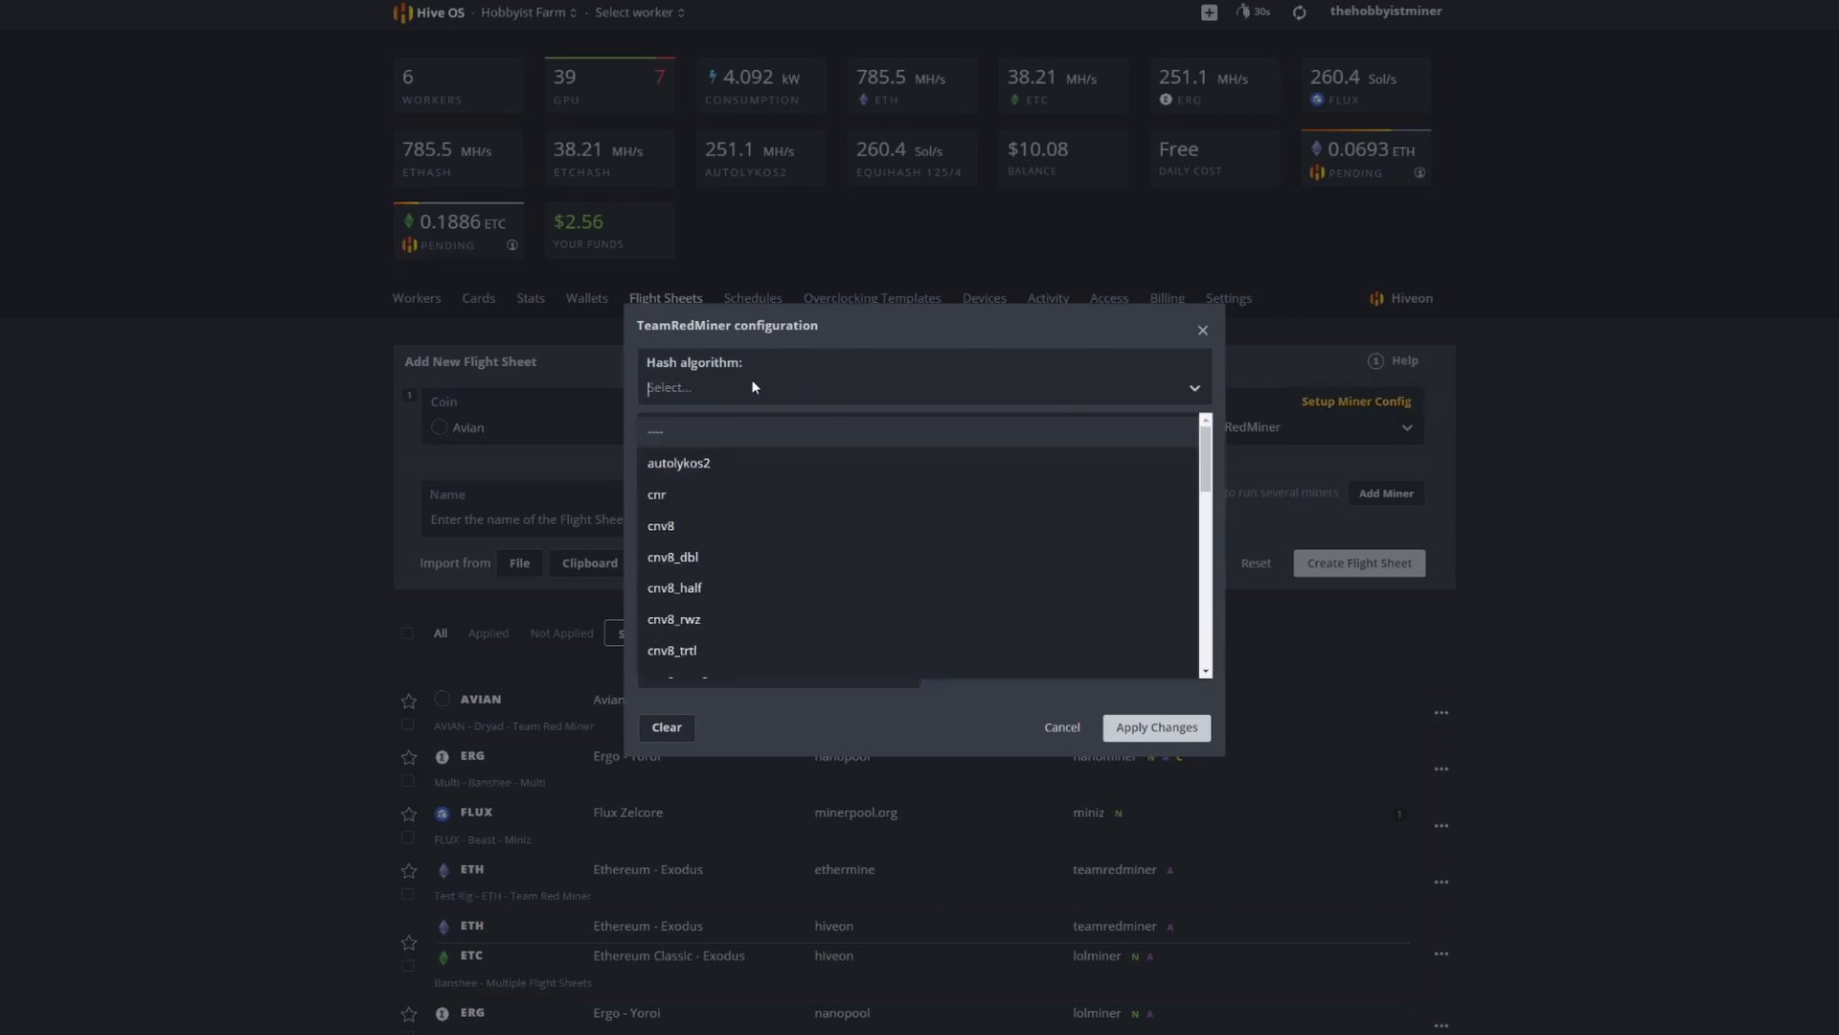
pyautogui.write('x16rt')
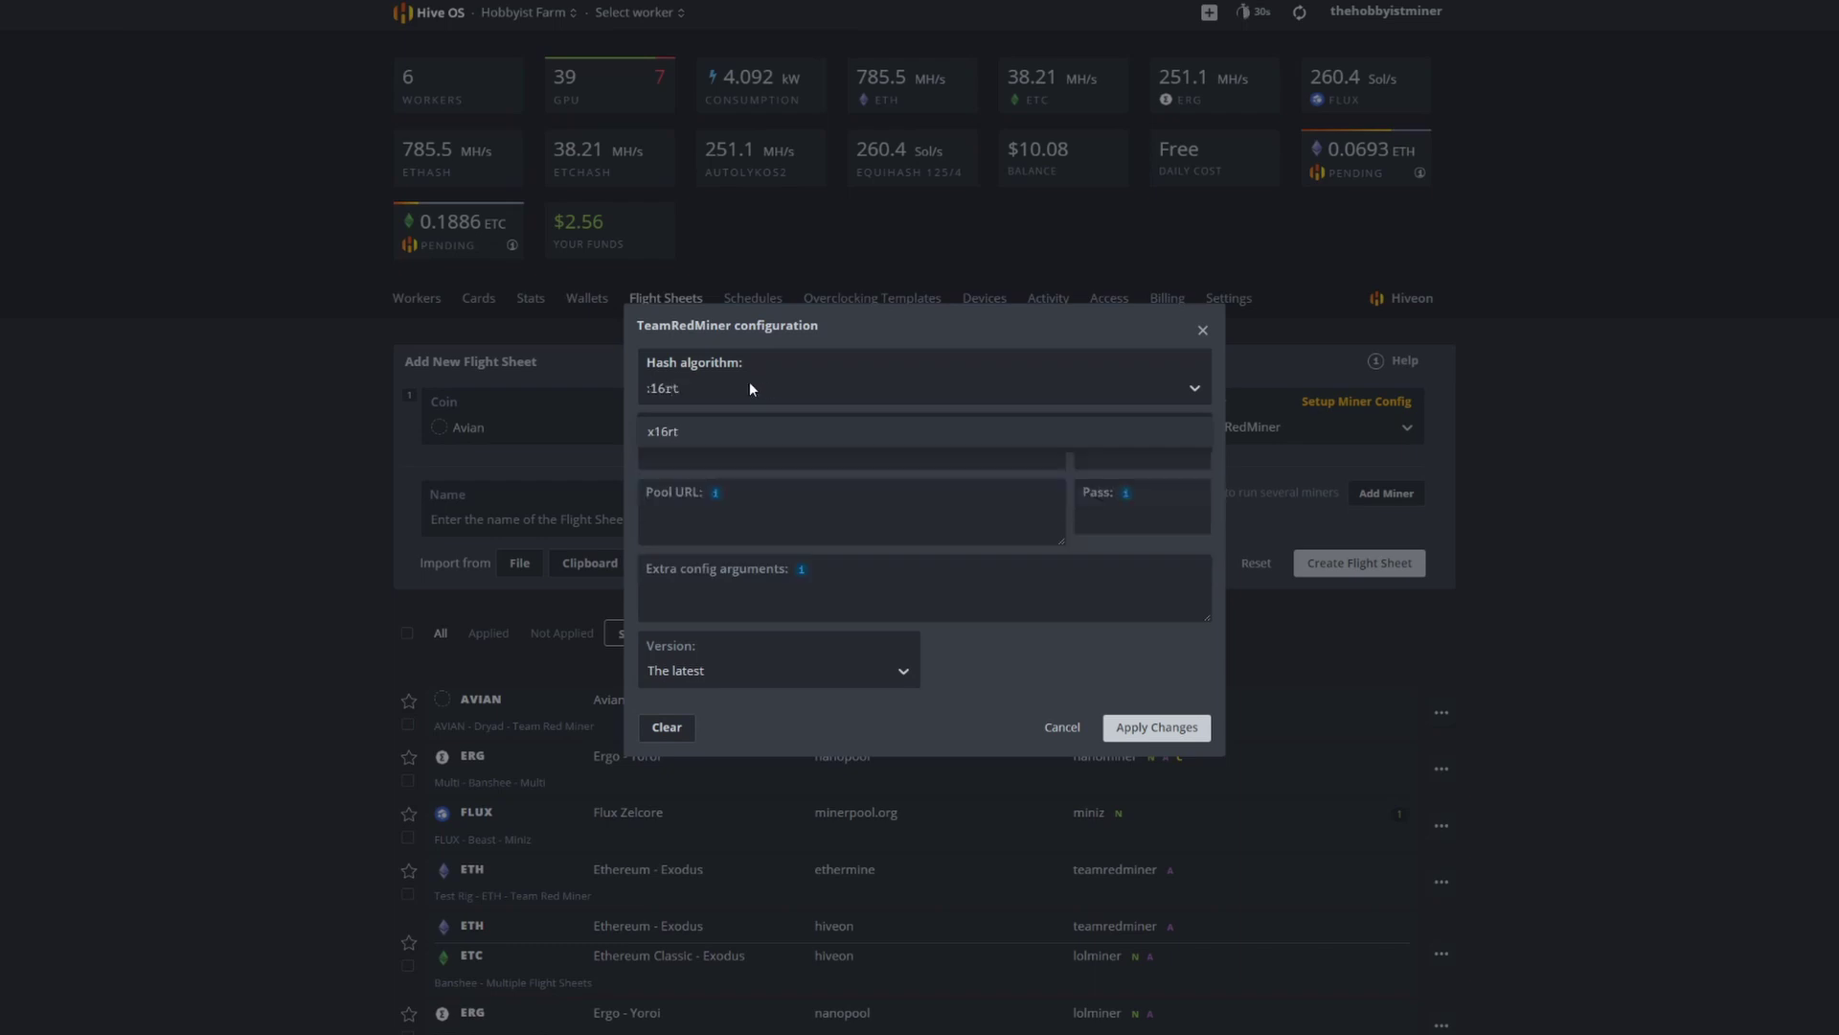
pyautogui.click(674, 433)
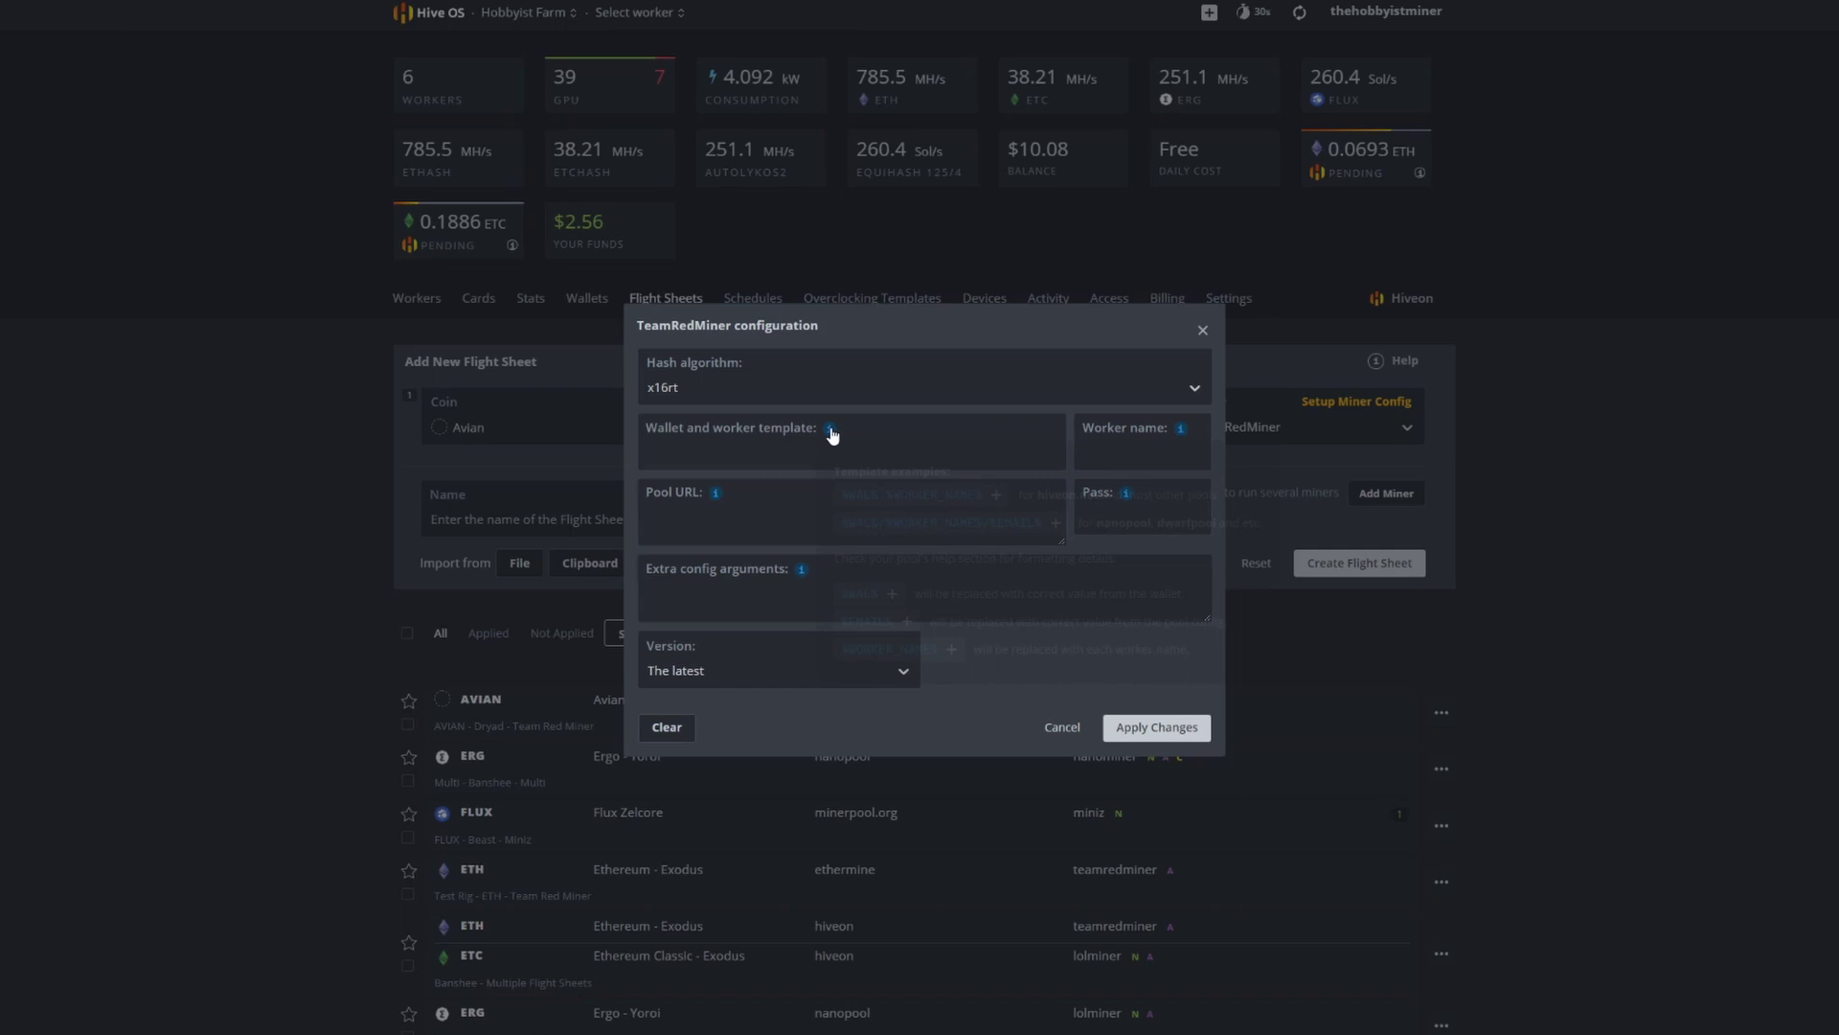
pyautogui.moveTo(830, 432)
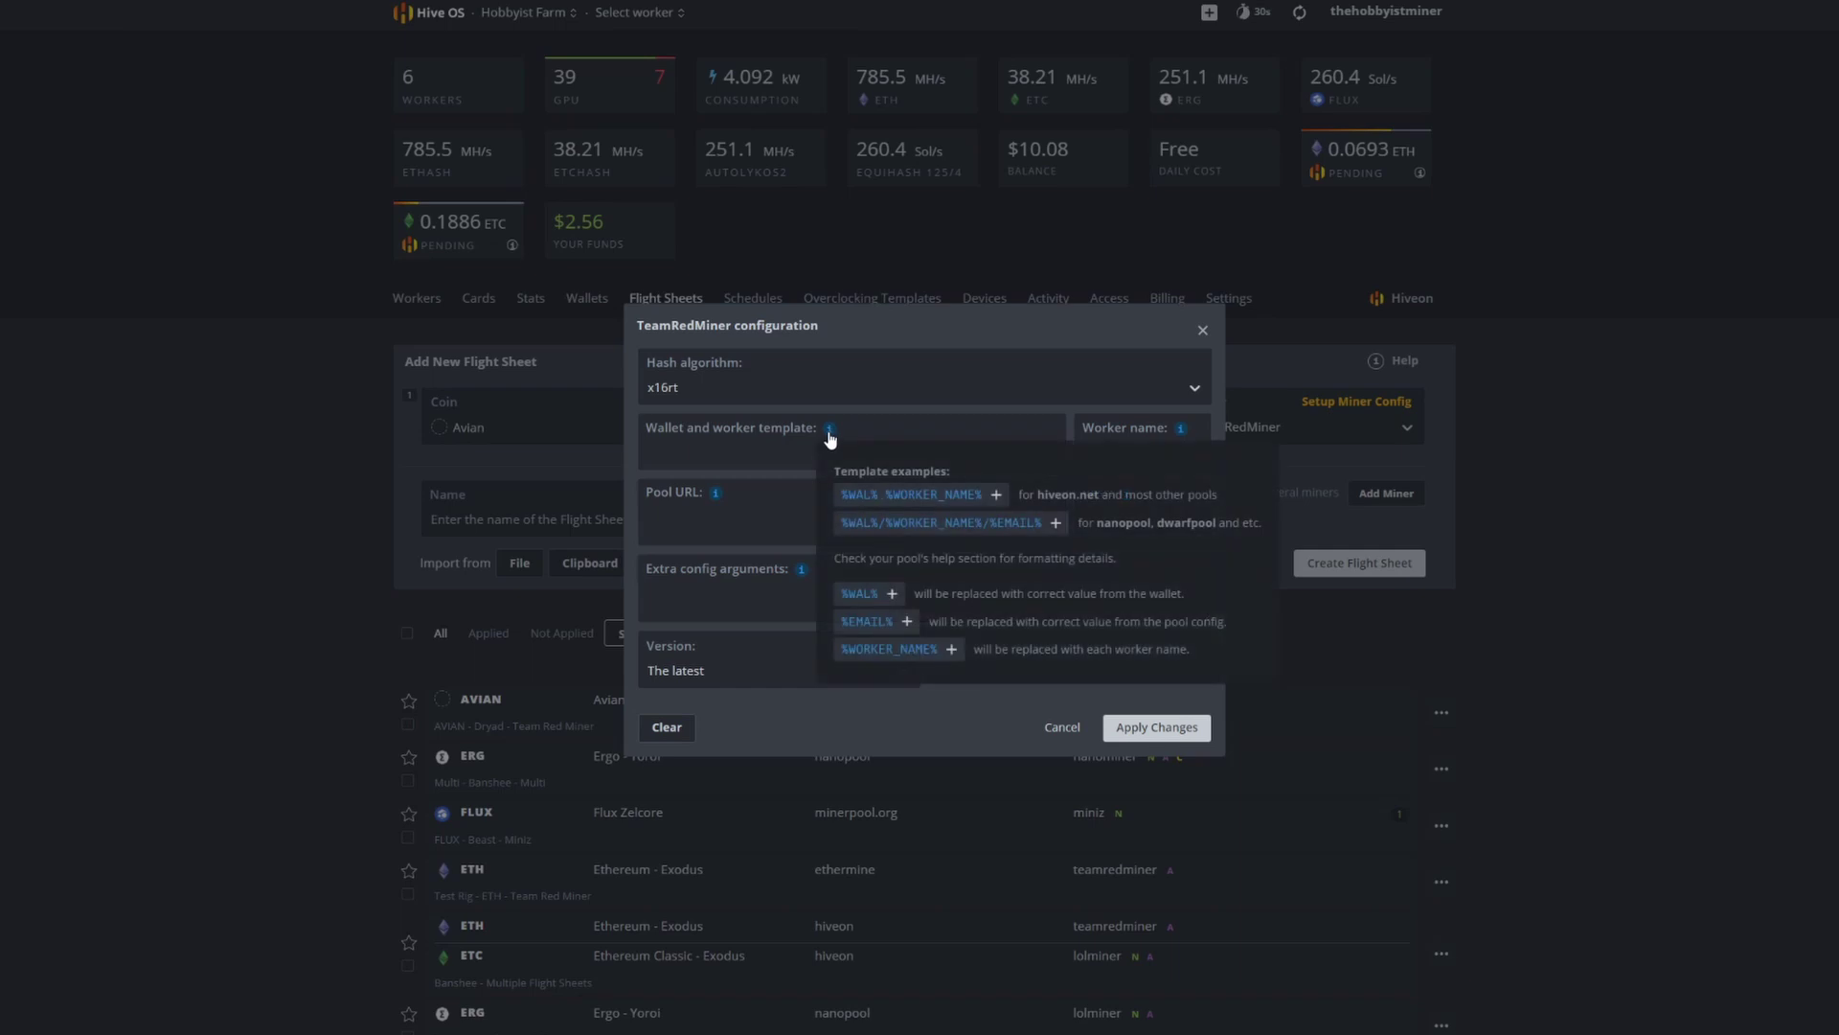
pyautogui.click(898, 497)
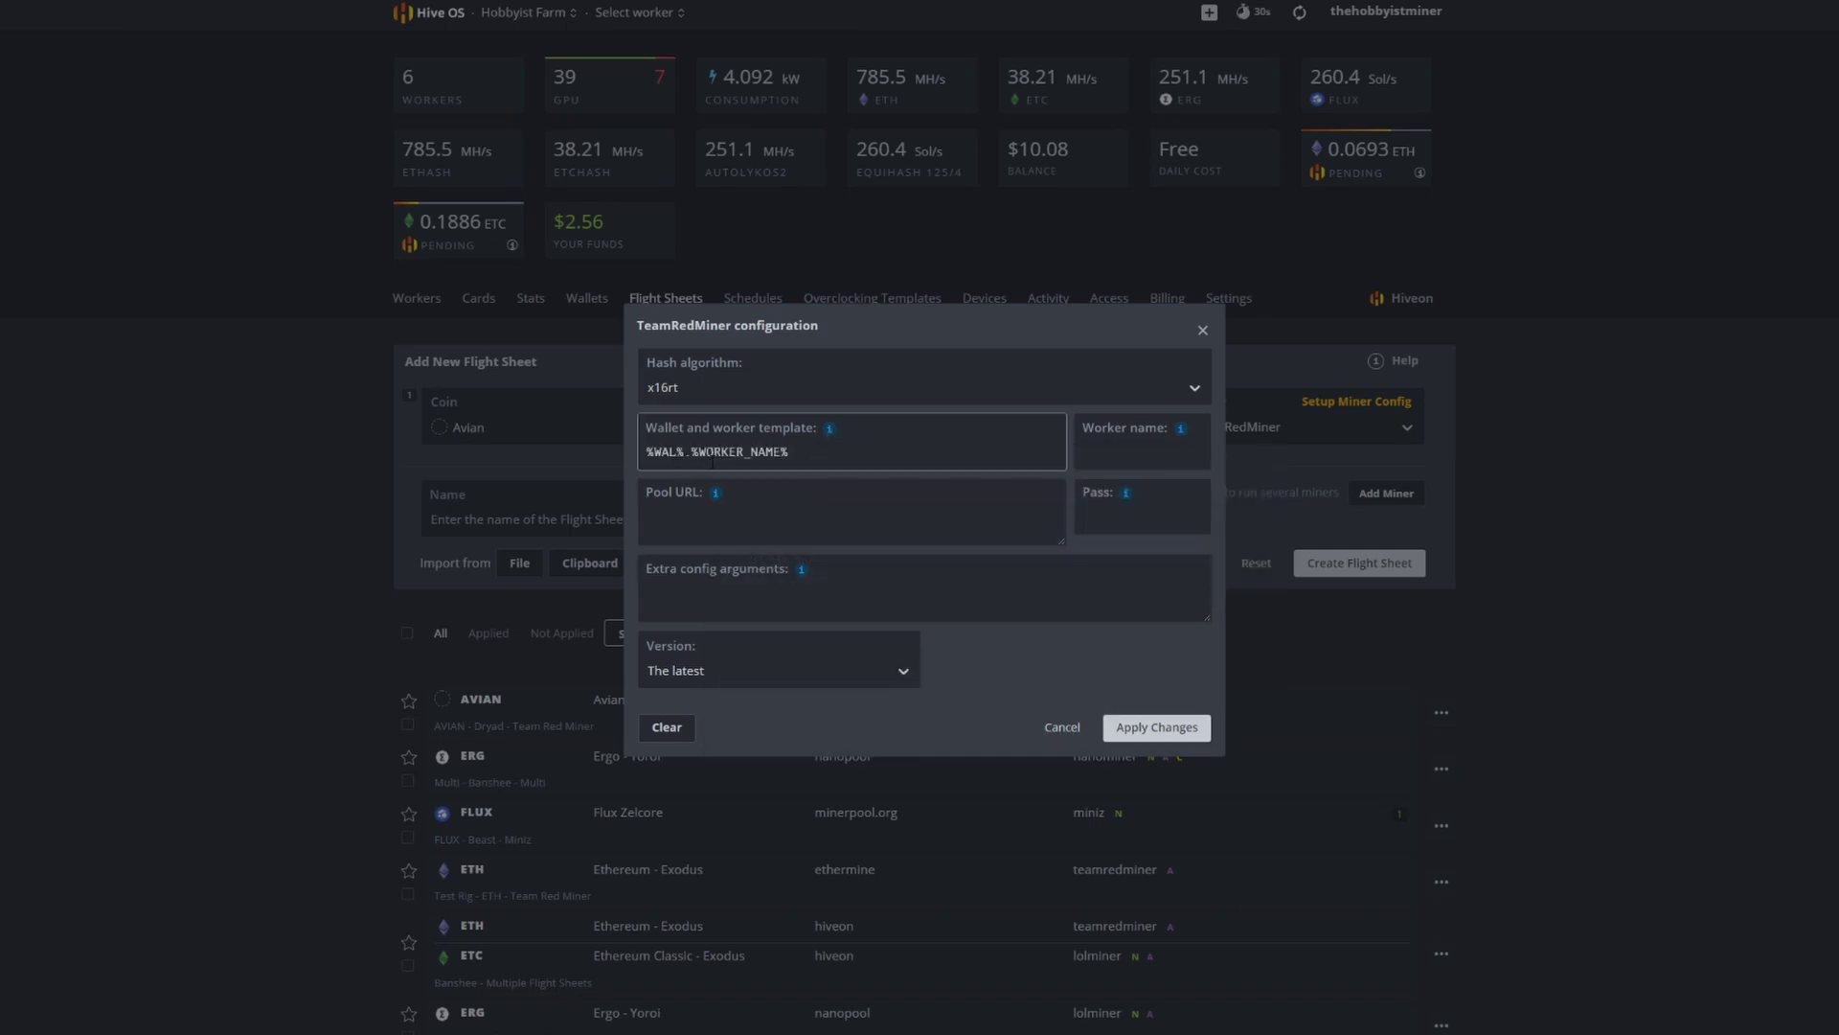
pyautogui.moveTo(826, 433)
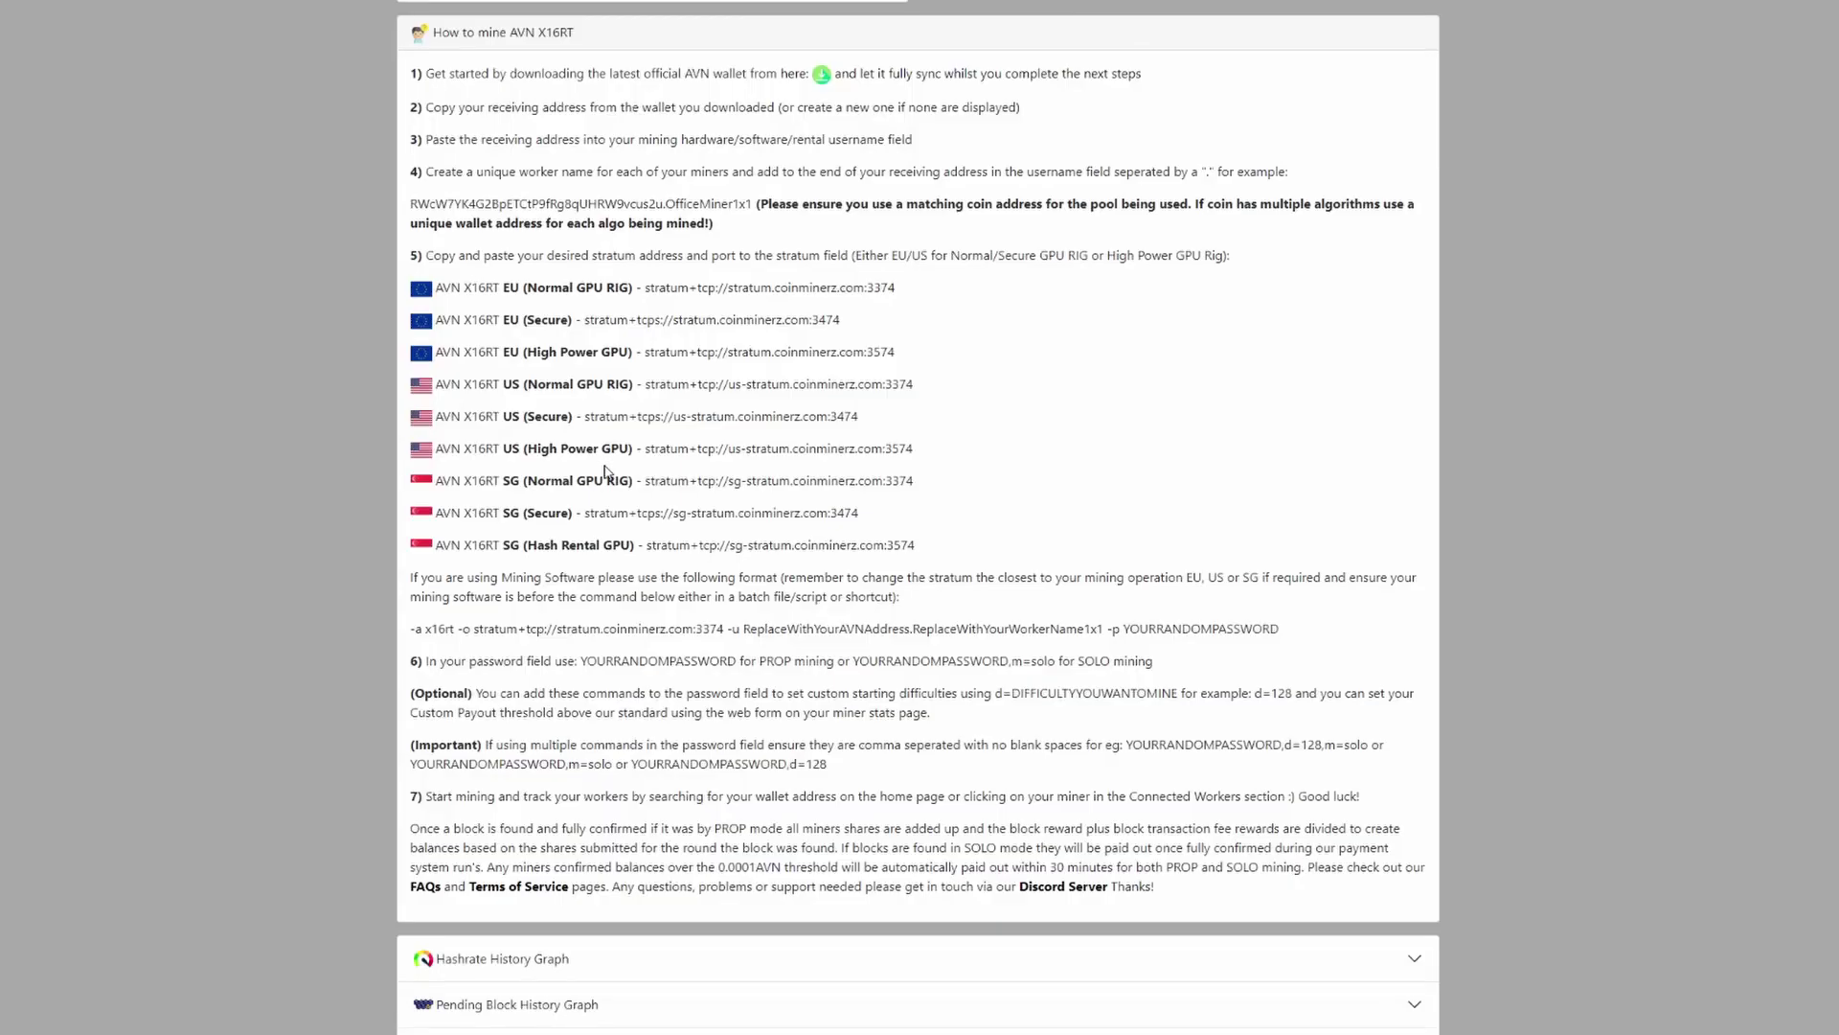
pyautogui.scroll(3, 613, 479)
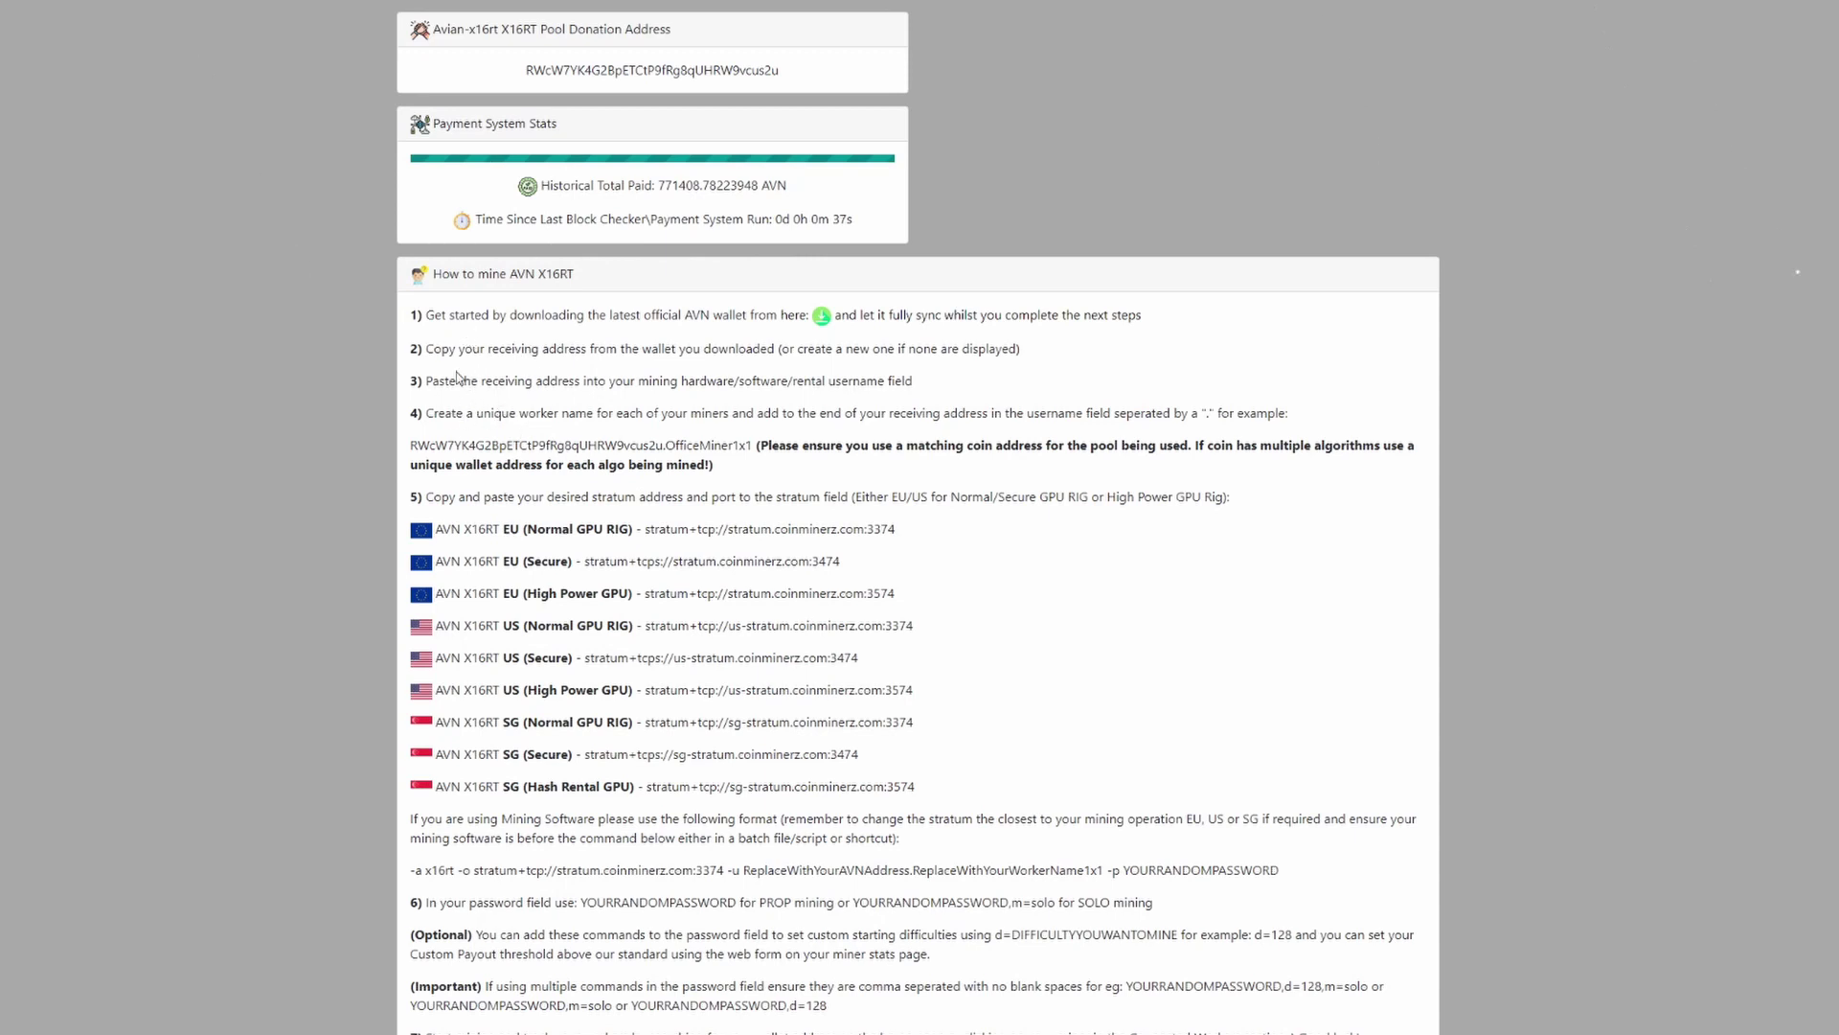
# Step: Highlight, then deselect, step 3 of the AVN X16RT instructions about the receiving address
pyautogui.moveTo(532, 381); pyautogui.dragTo(936, 393)
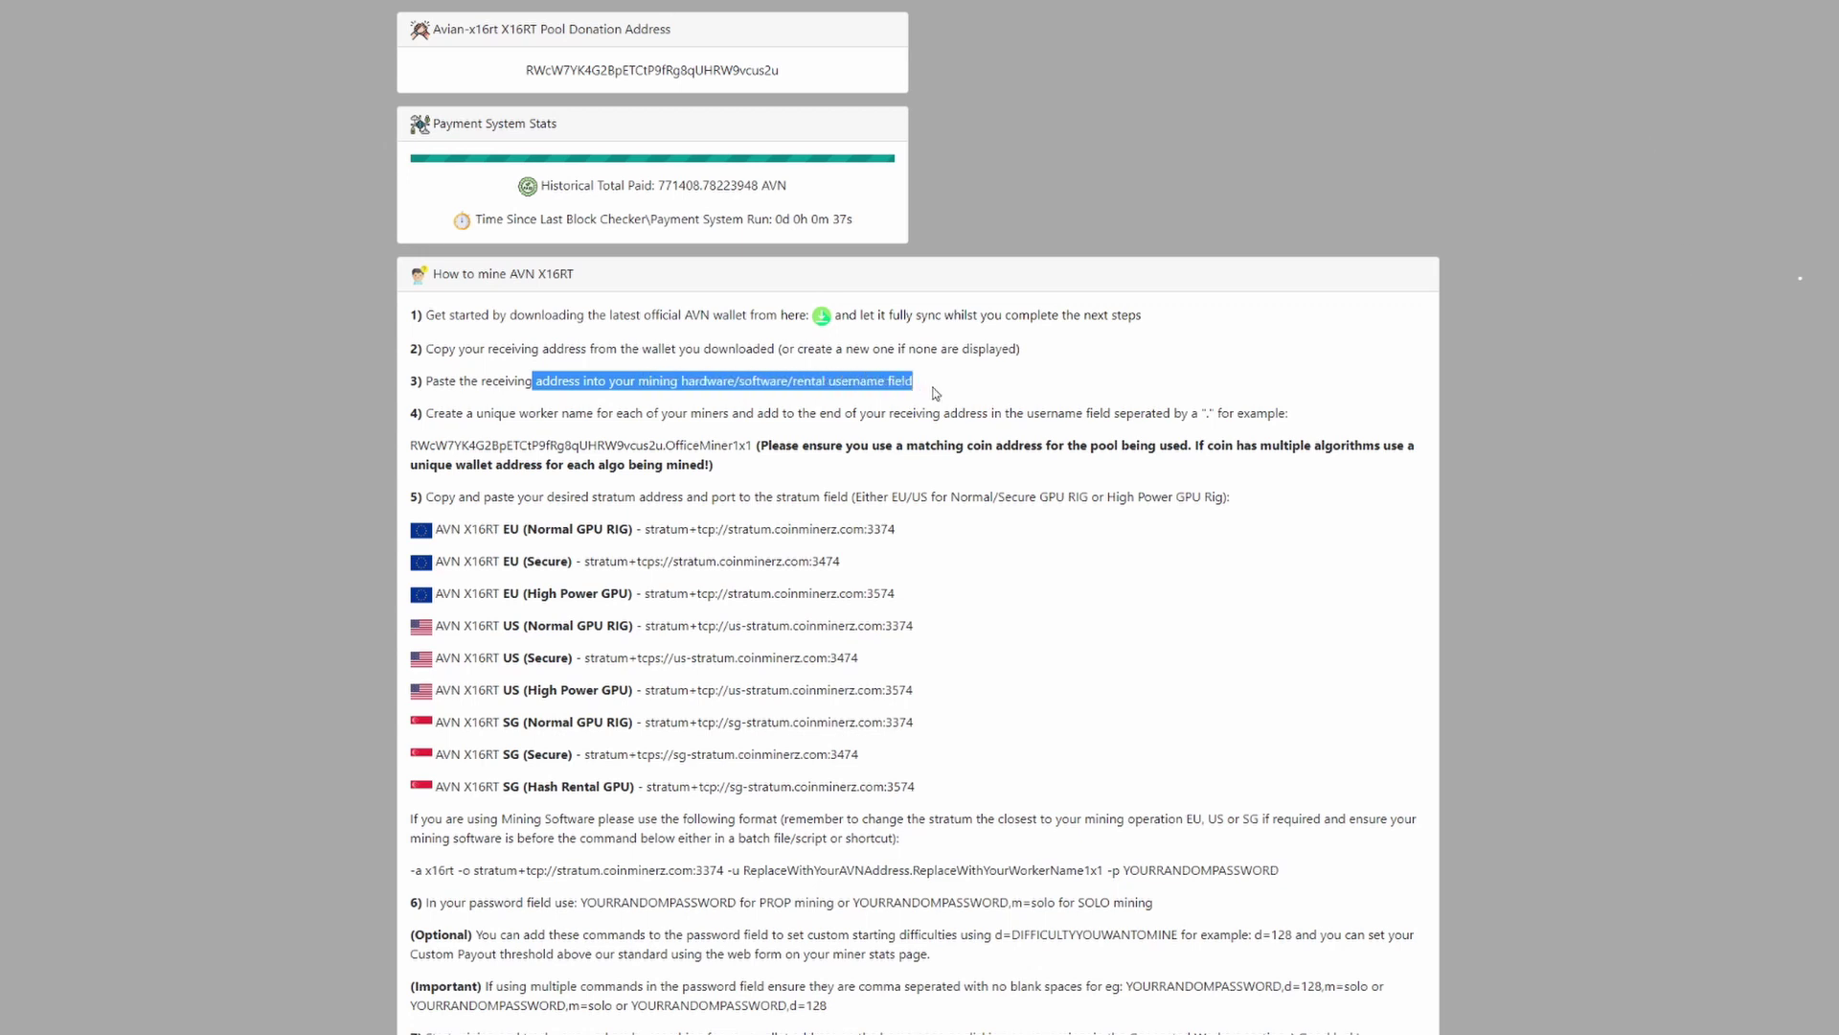
pyautogui.click(573, 409)
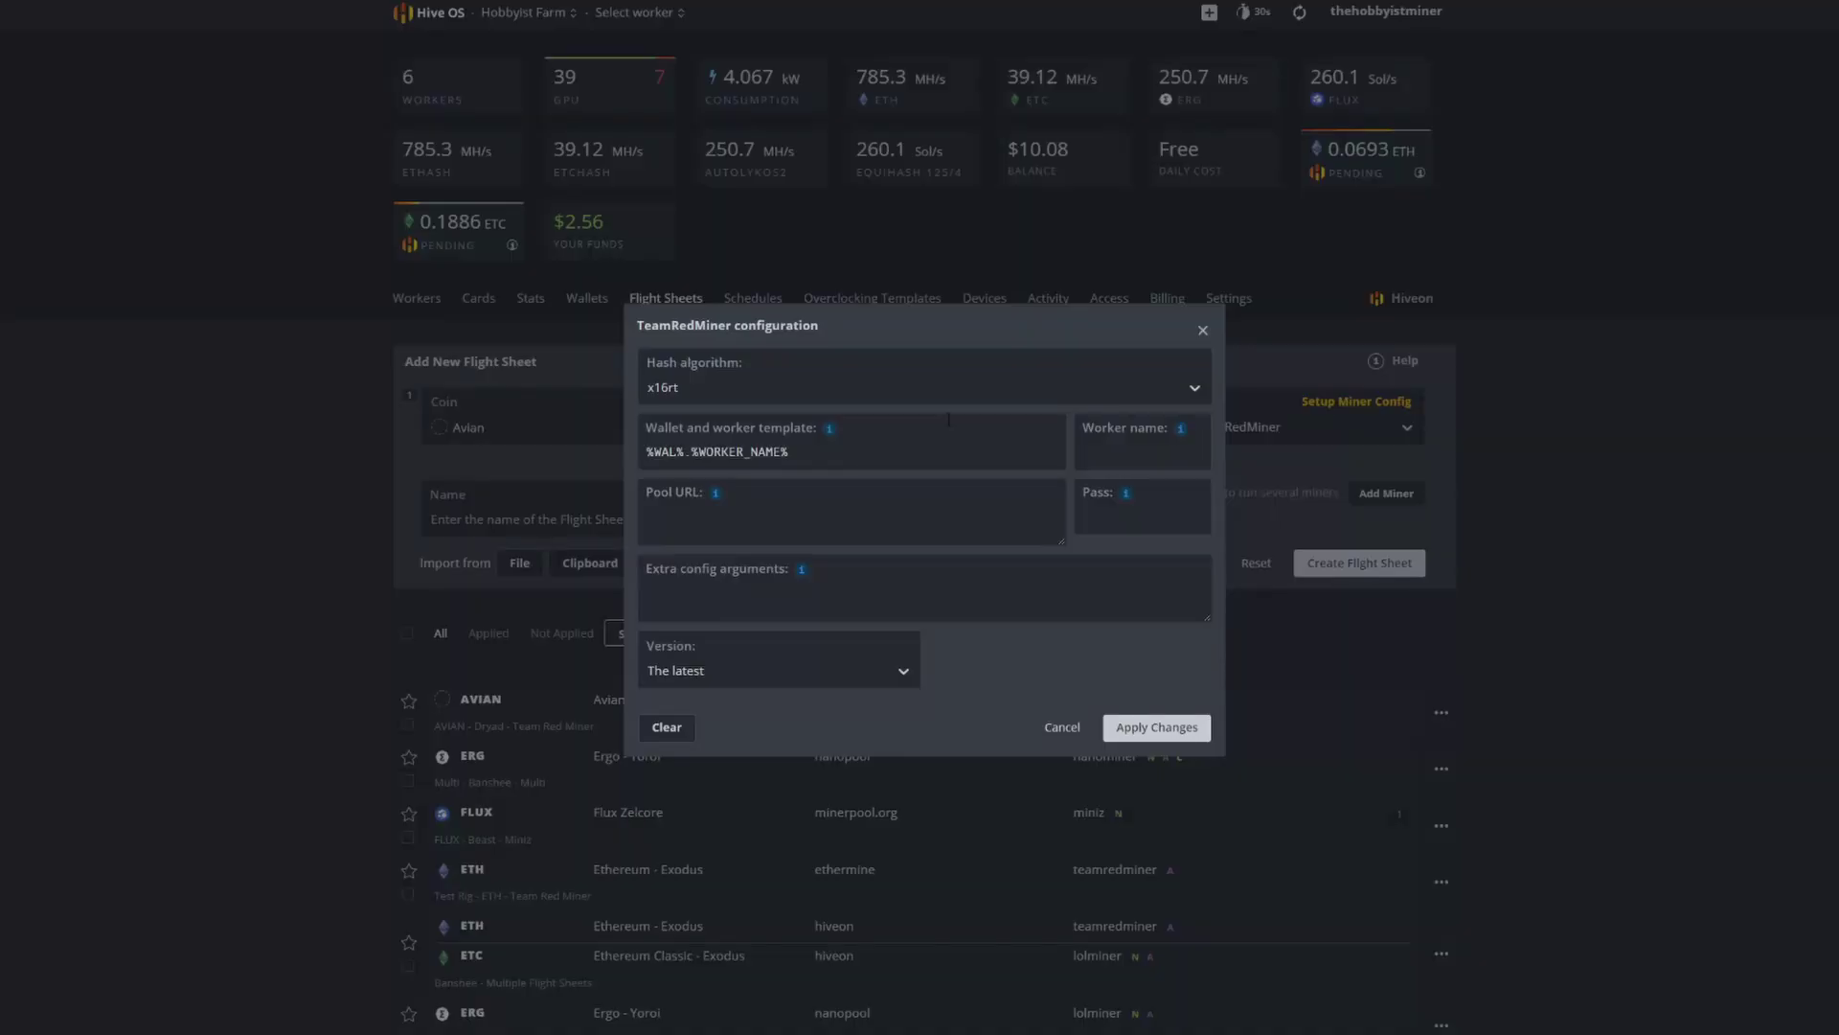
pyautogui.click(1202, 329)
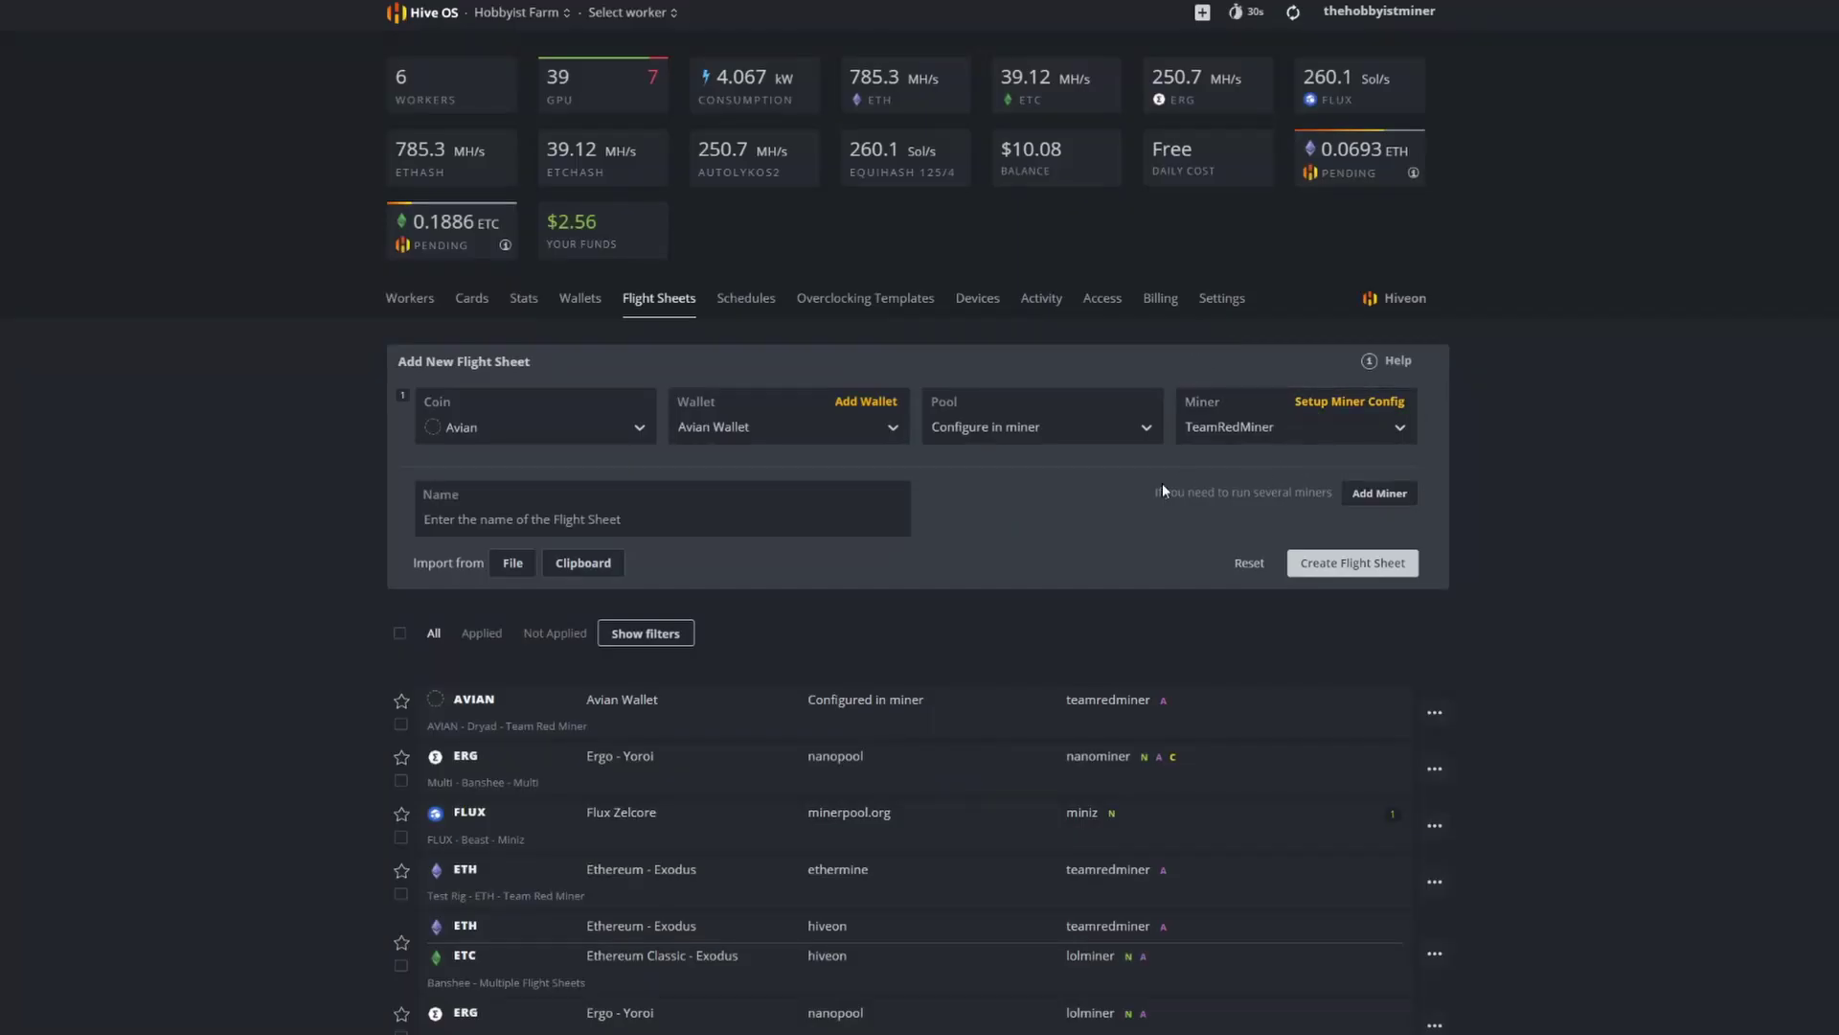
pyautogui.click(1434, 712)
pyautogui.click(1414, 755)
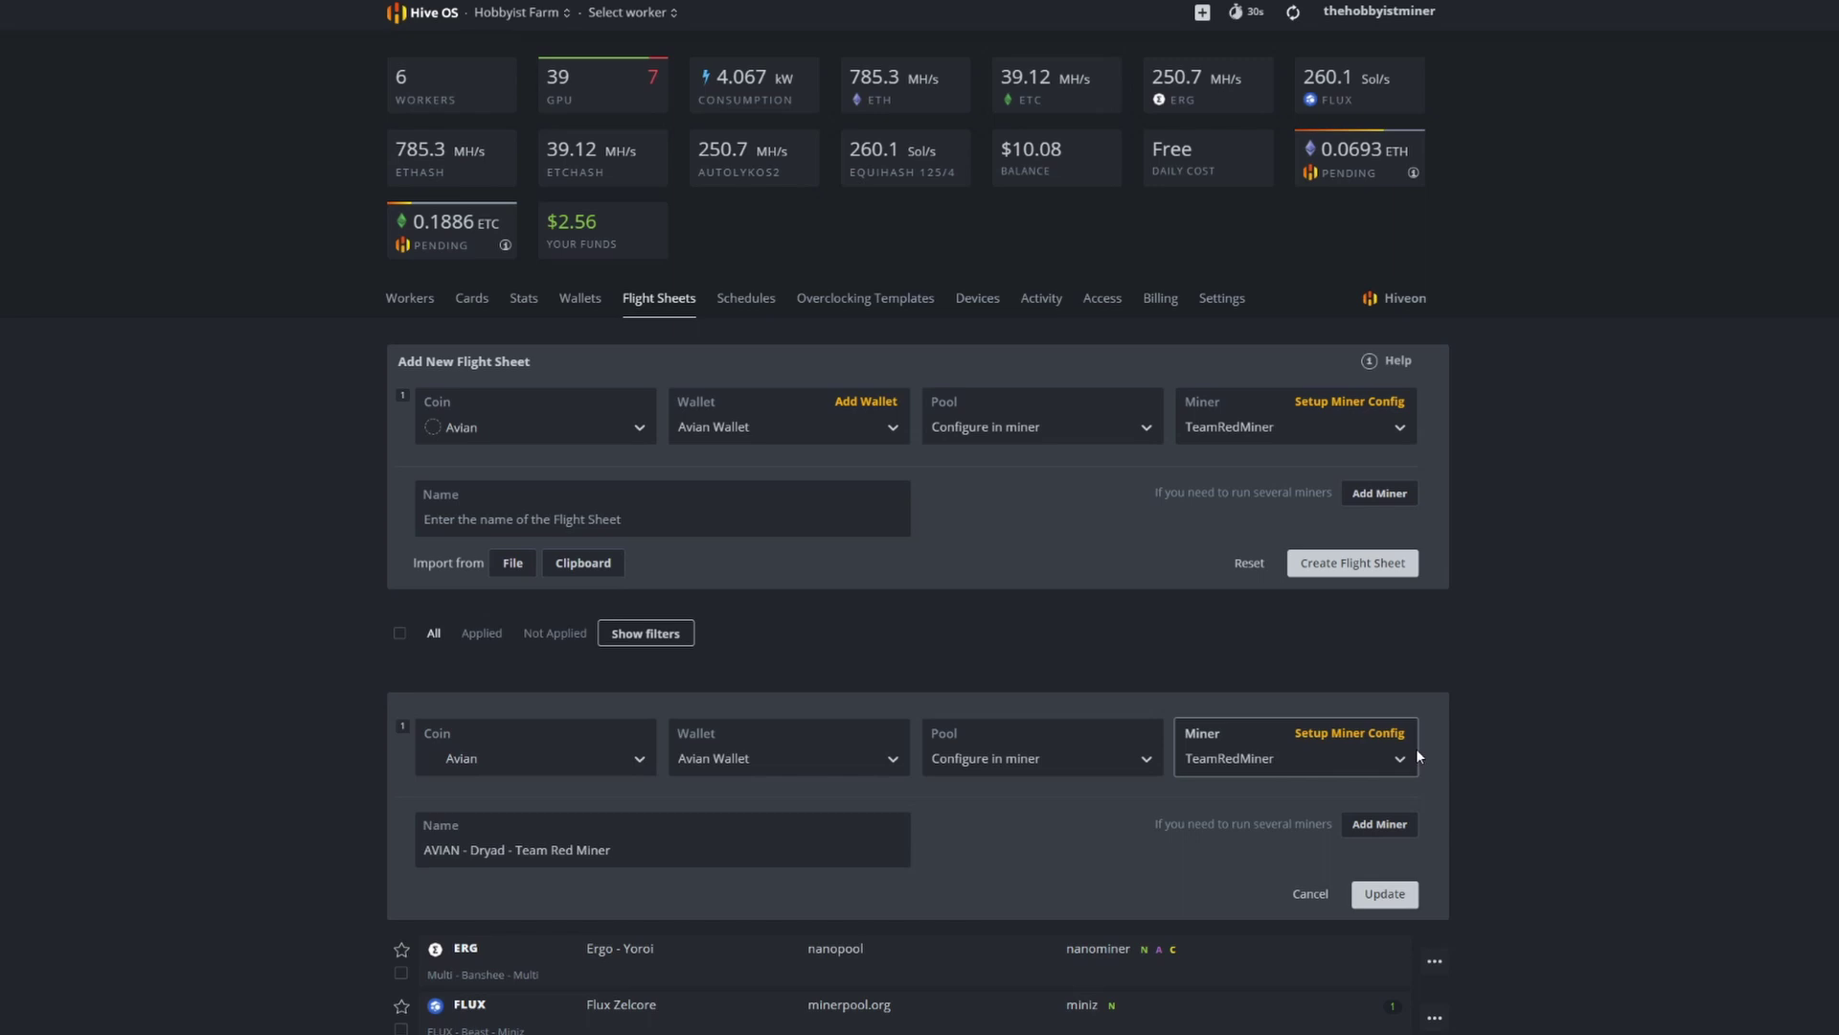
pyautogui.click(1350, 733)
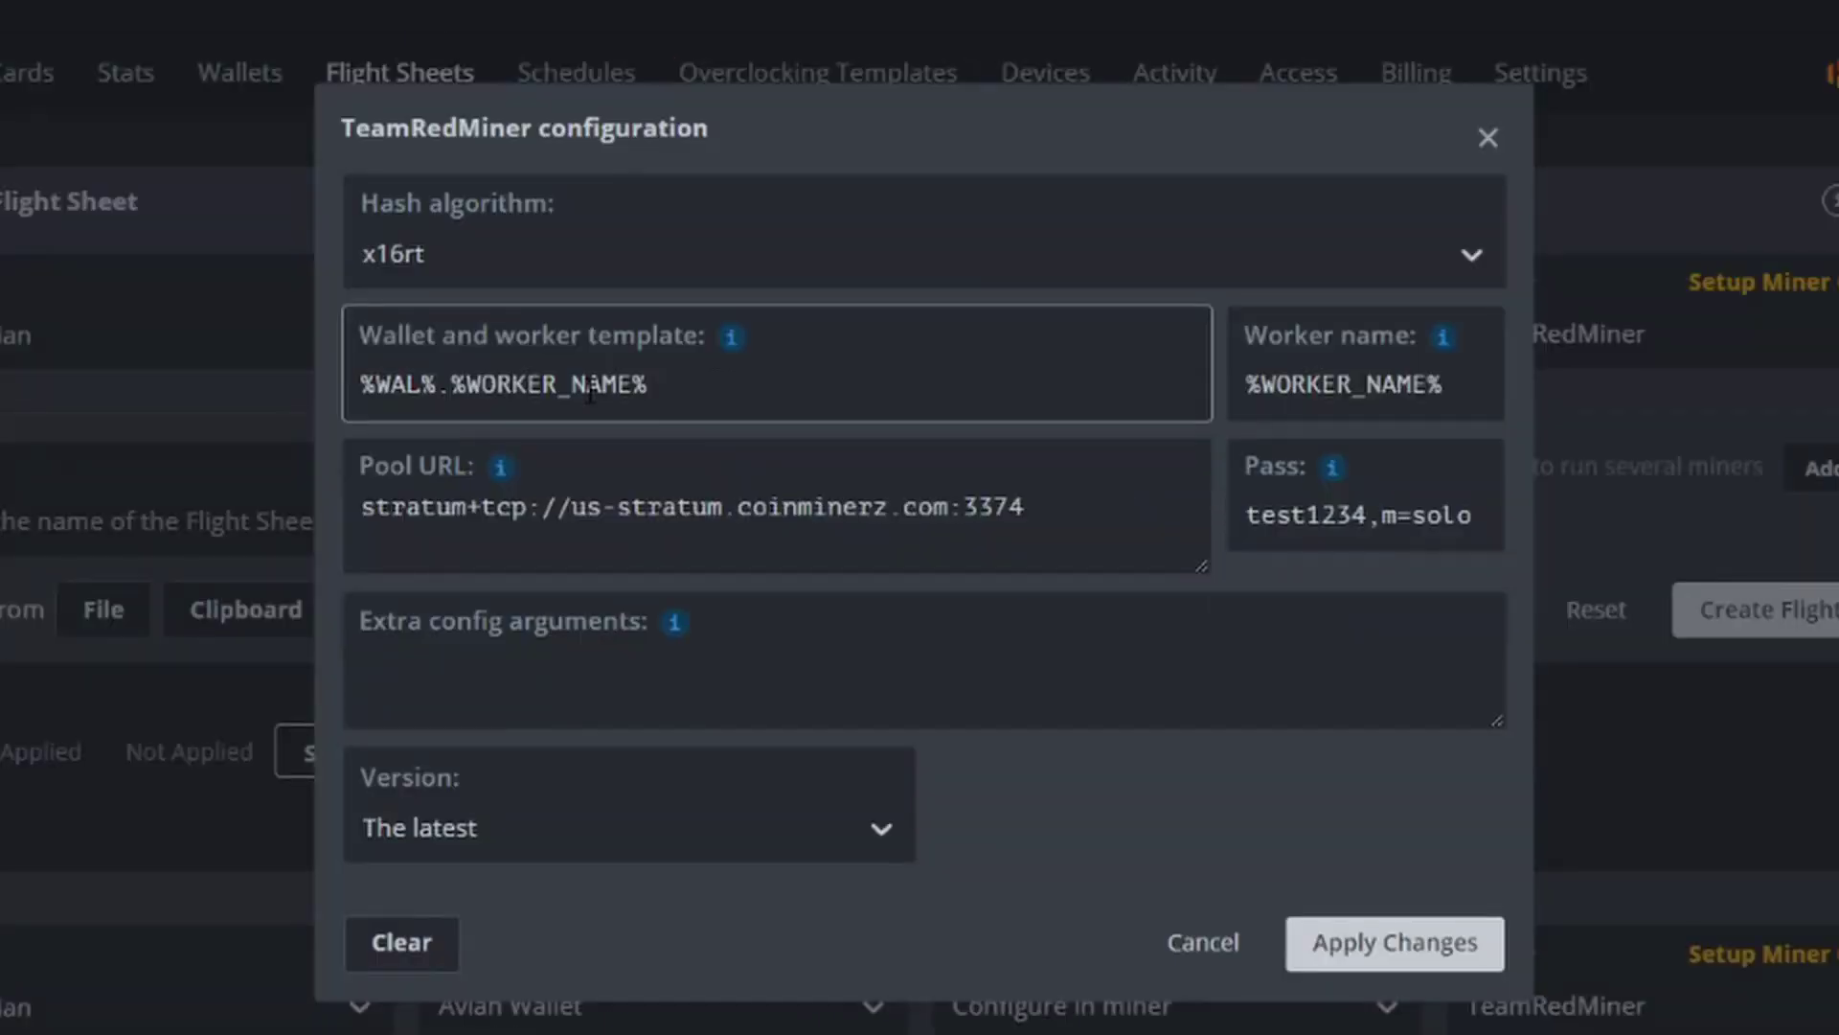
pyautogui.moveTo(734, 340)
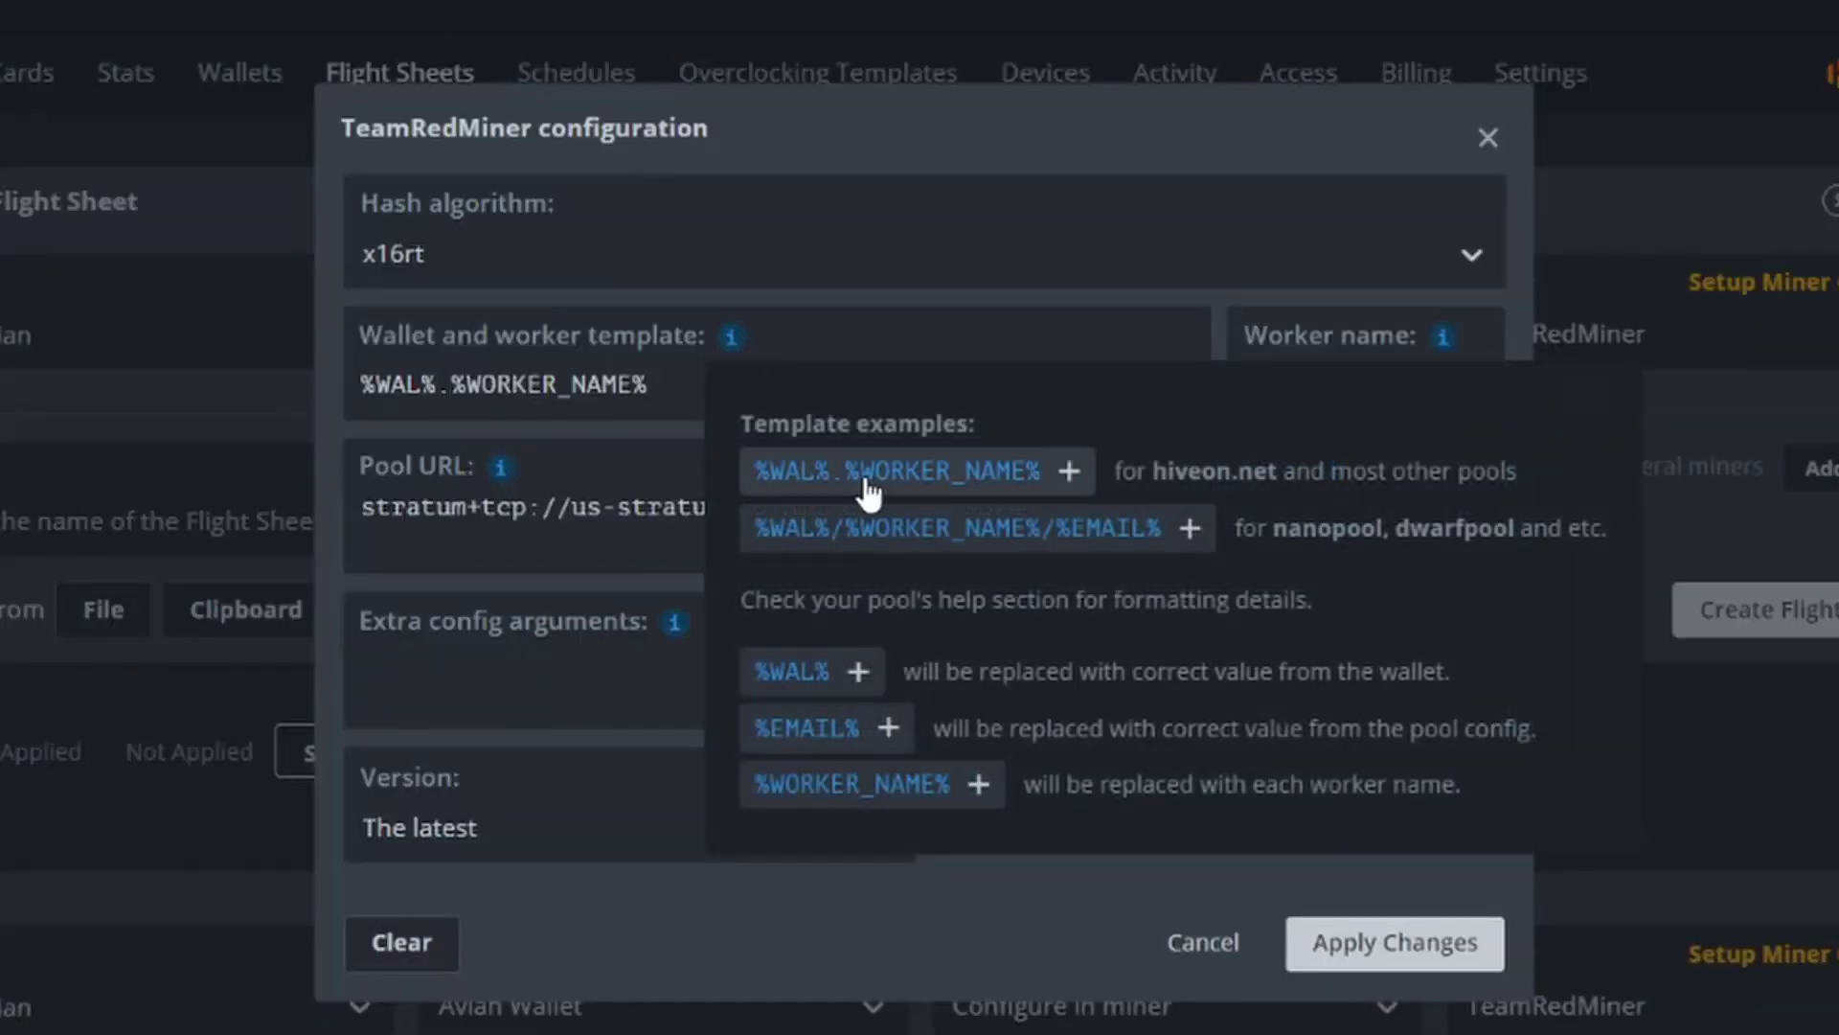
pyautogui.click(1013, 276)
pyautogui.click(1252, 203)
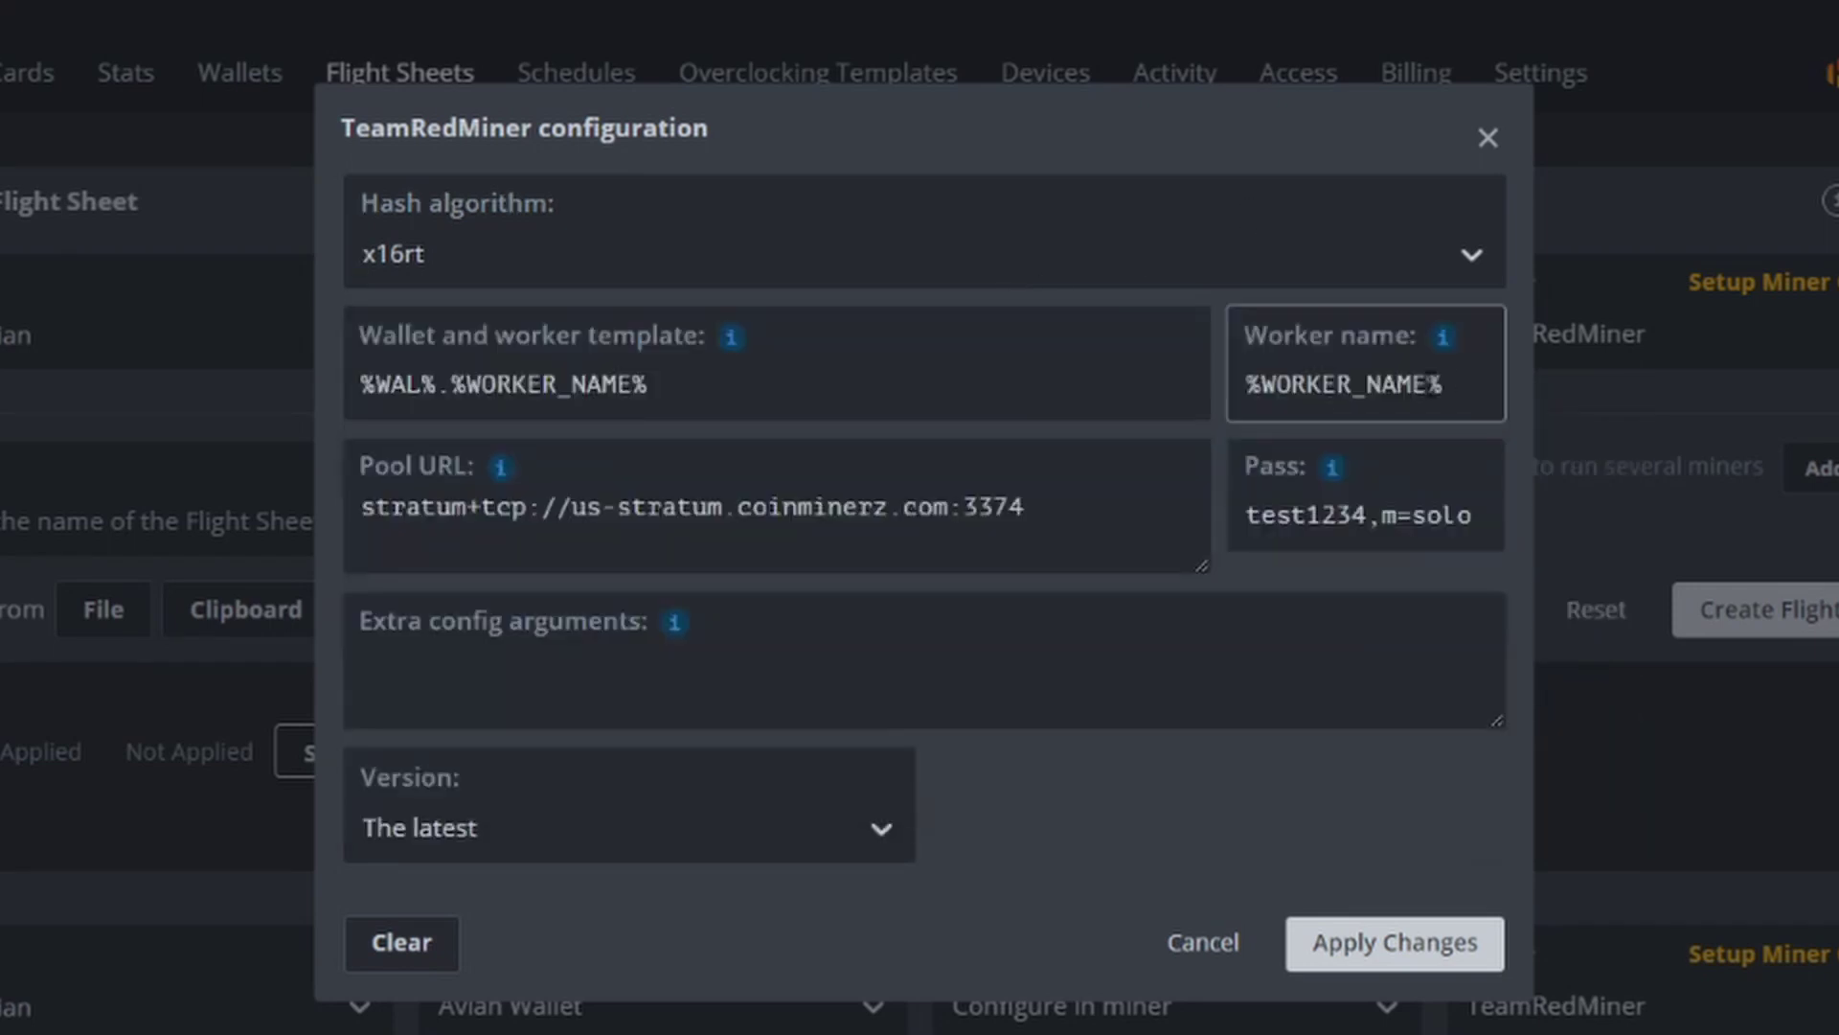
pyautogui.moveTo(1442, 340)
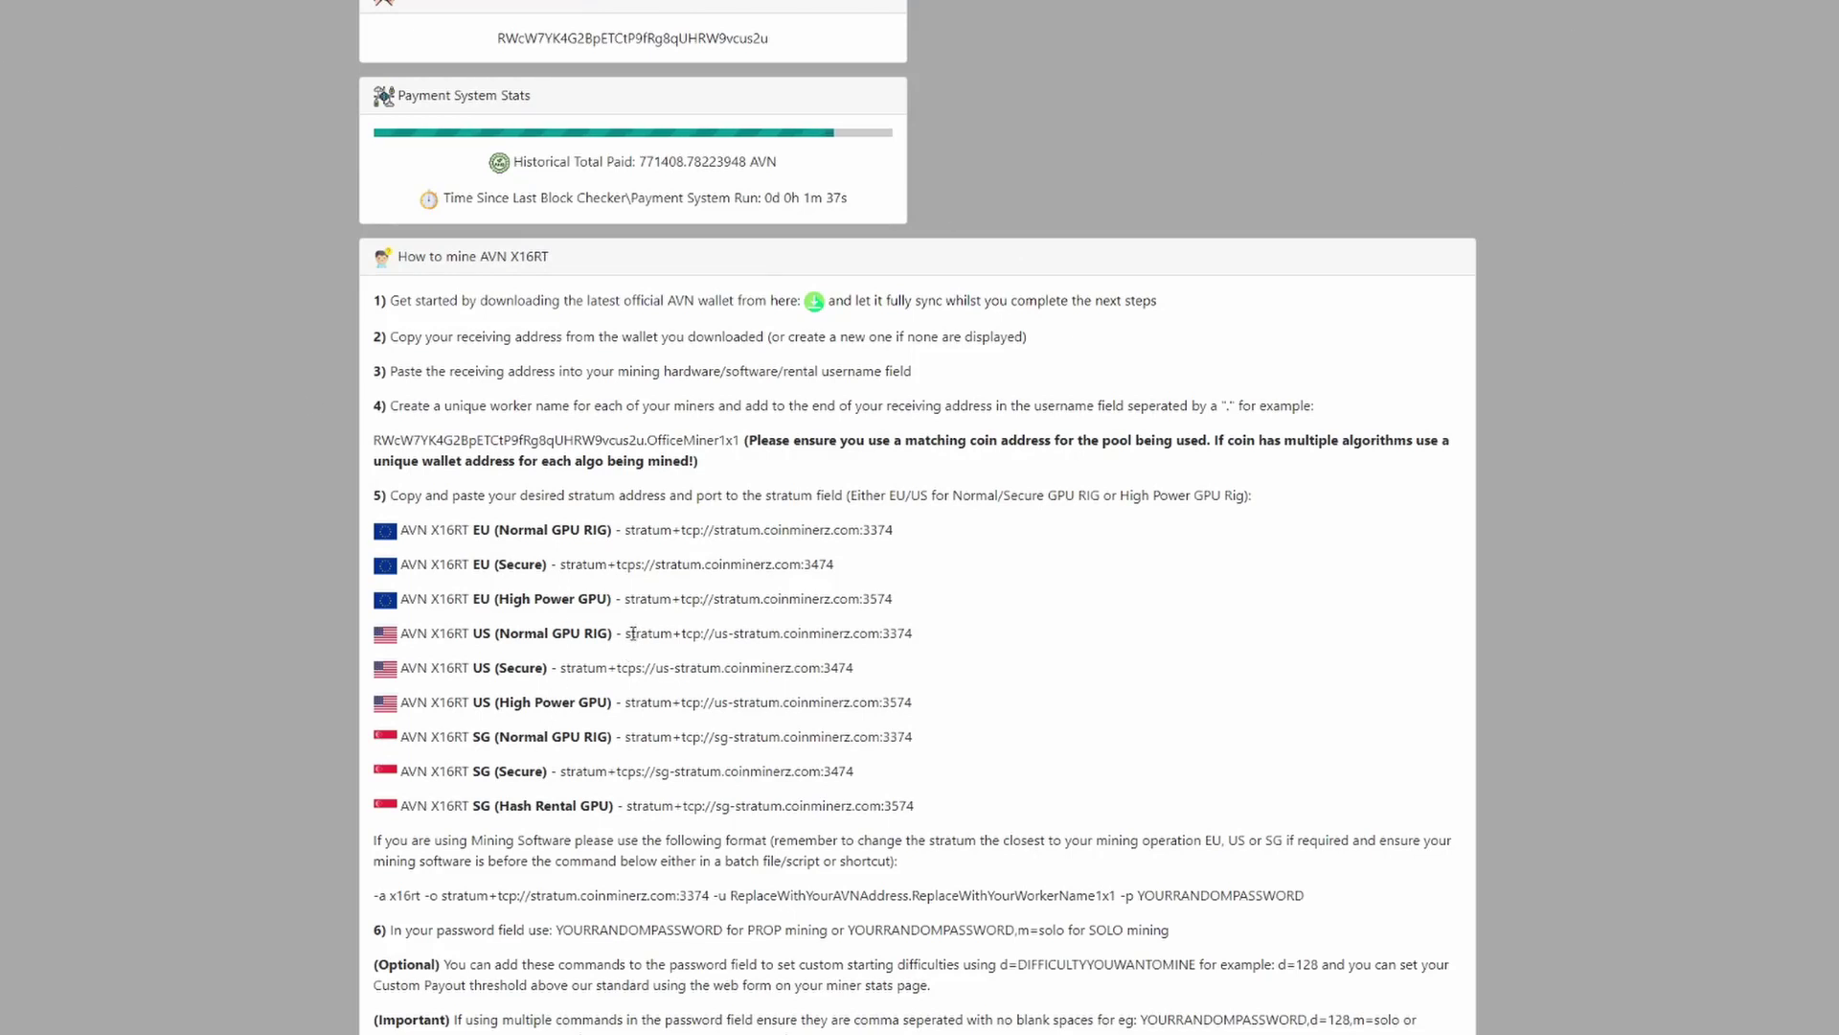
# Step: Highlight the US Normal GPU RIG stratum address stratum+tcp://us-stratum.coinminerz.com:3374 on the CoinMinerz page
pyautogui.moveTo(626, 633); pyautogui.dragTo(975, 643)
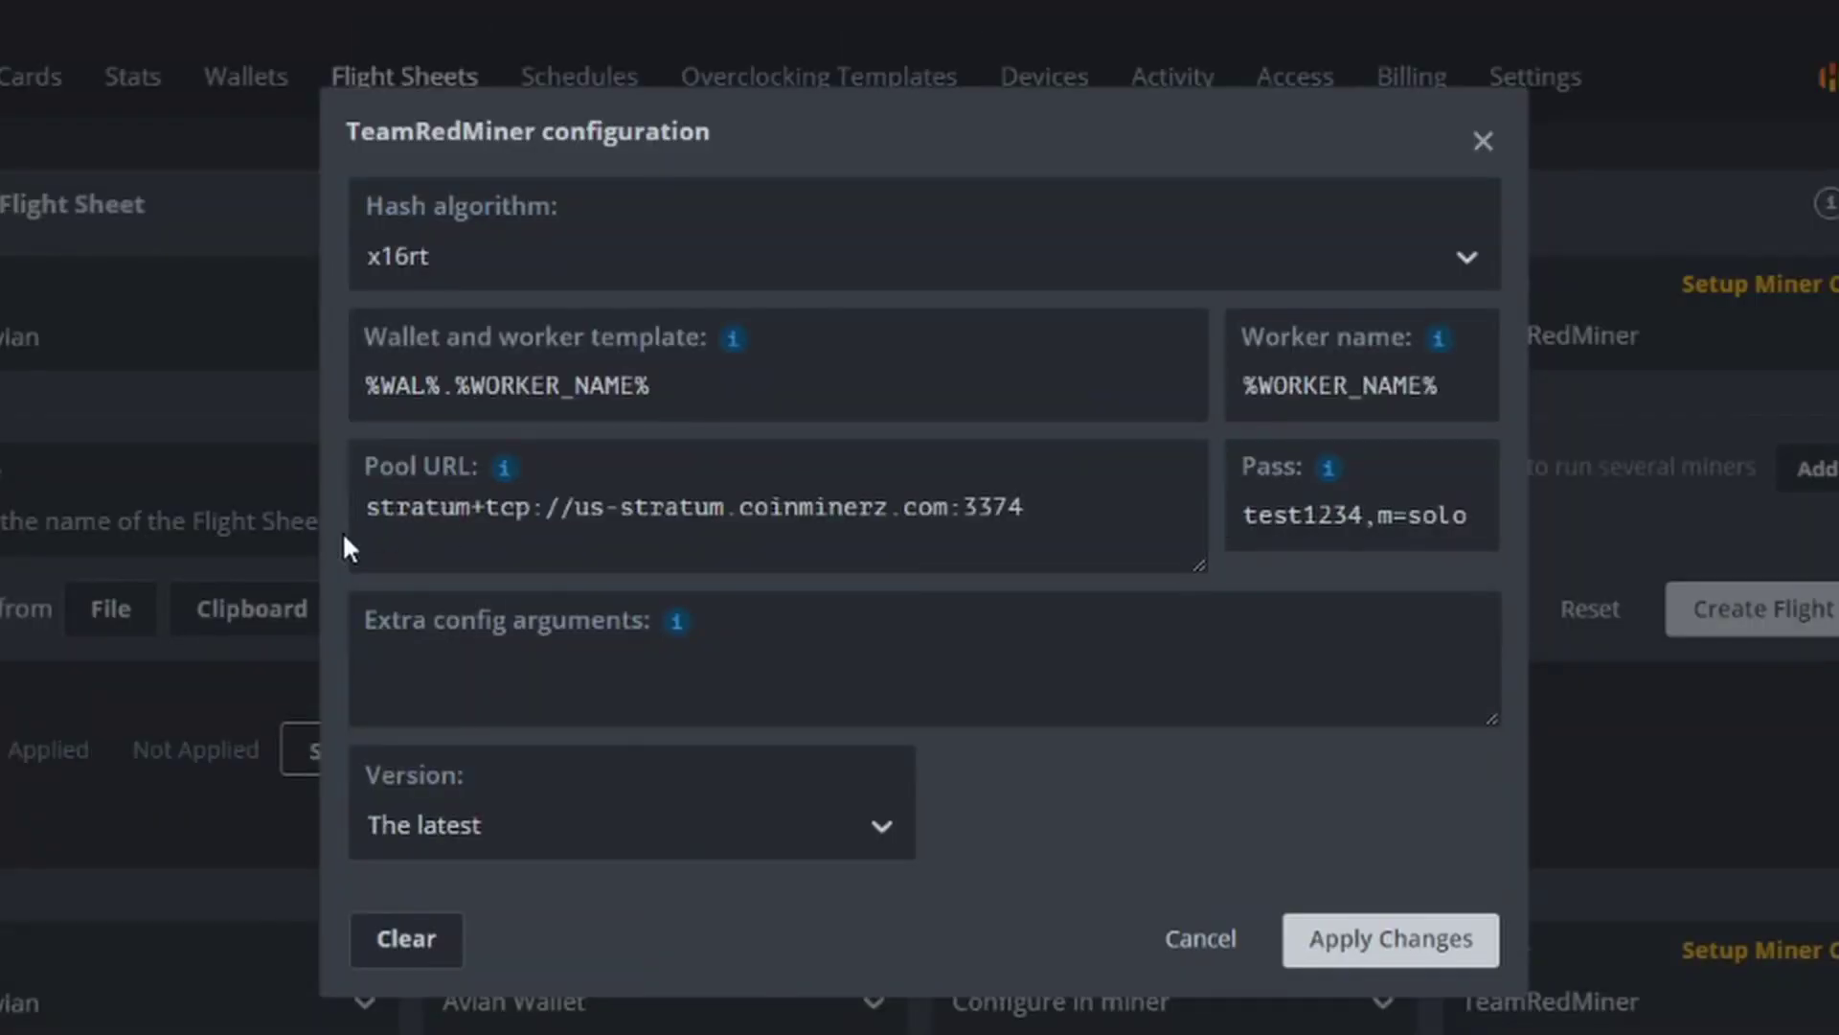
# Step: Compare Hive OS's Pool URL against the CoinMinerz US stratum address, then return to CoinMinerz
pyautogui.moveTo(1063, 510); pyautogui.dragTo(254, 532)
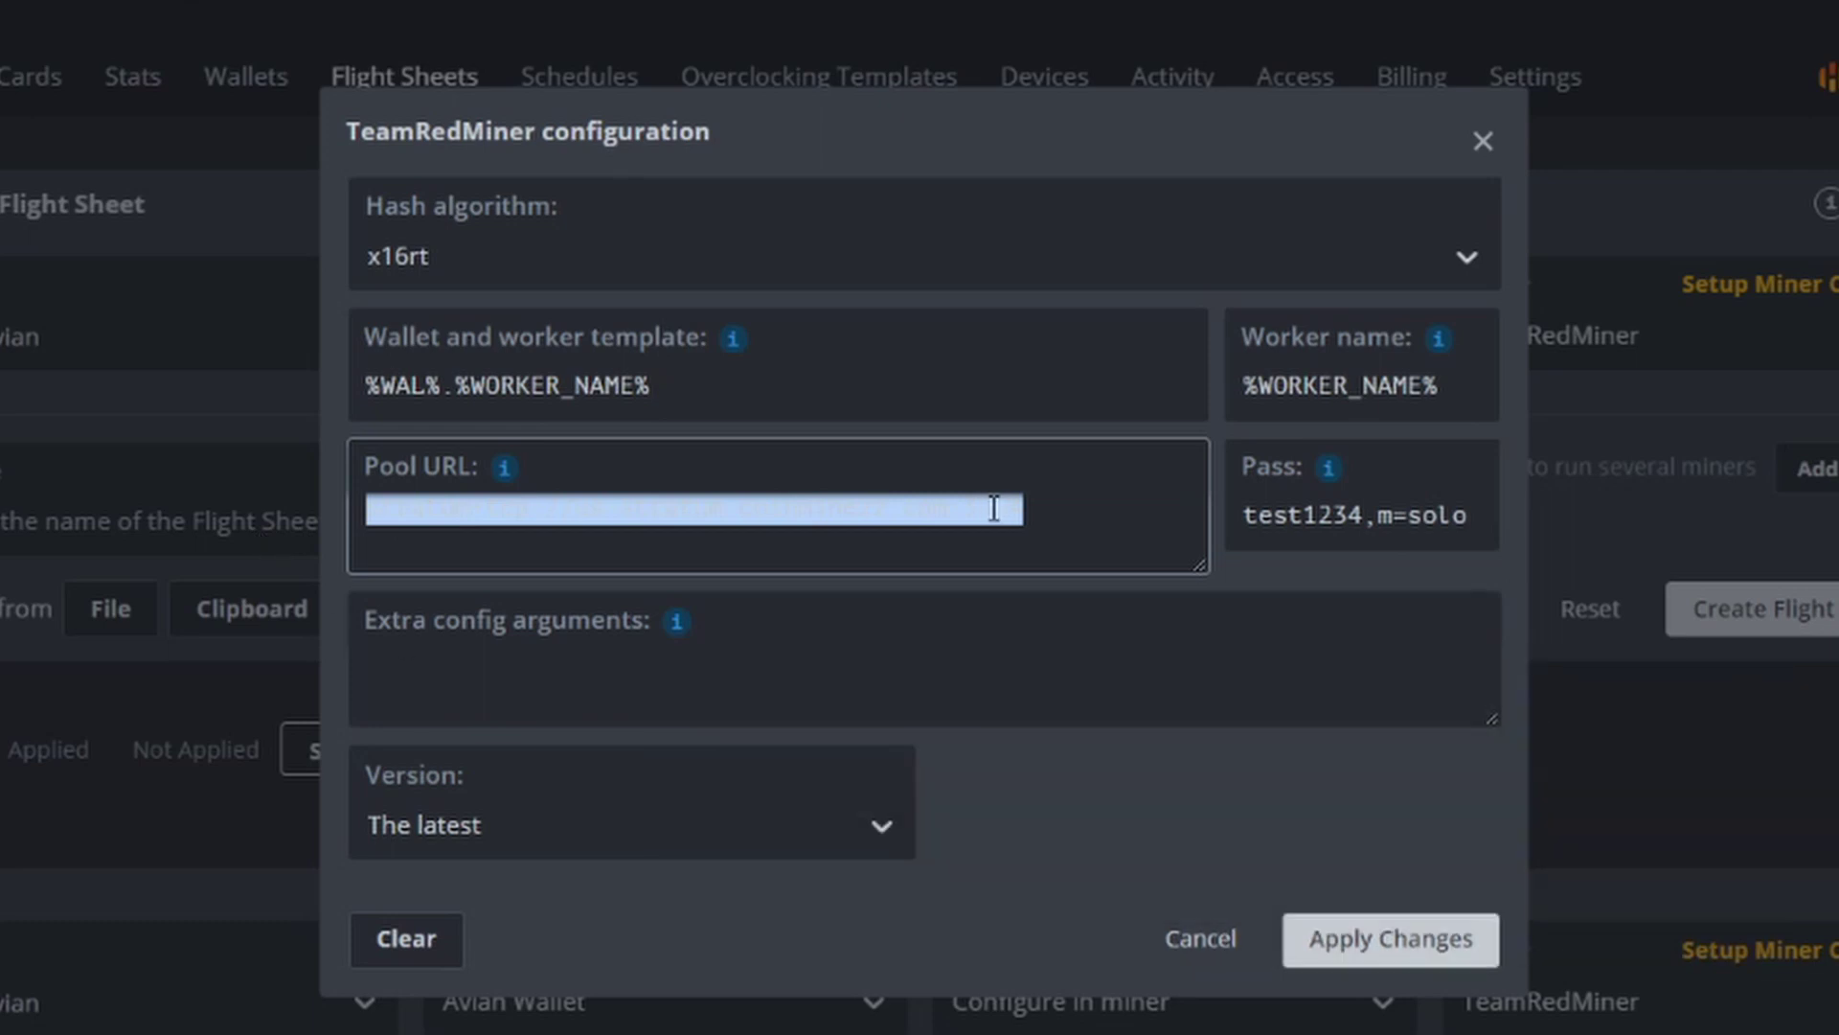
pyautogui.click(1061, 515)
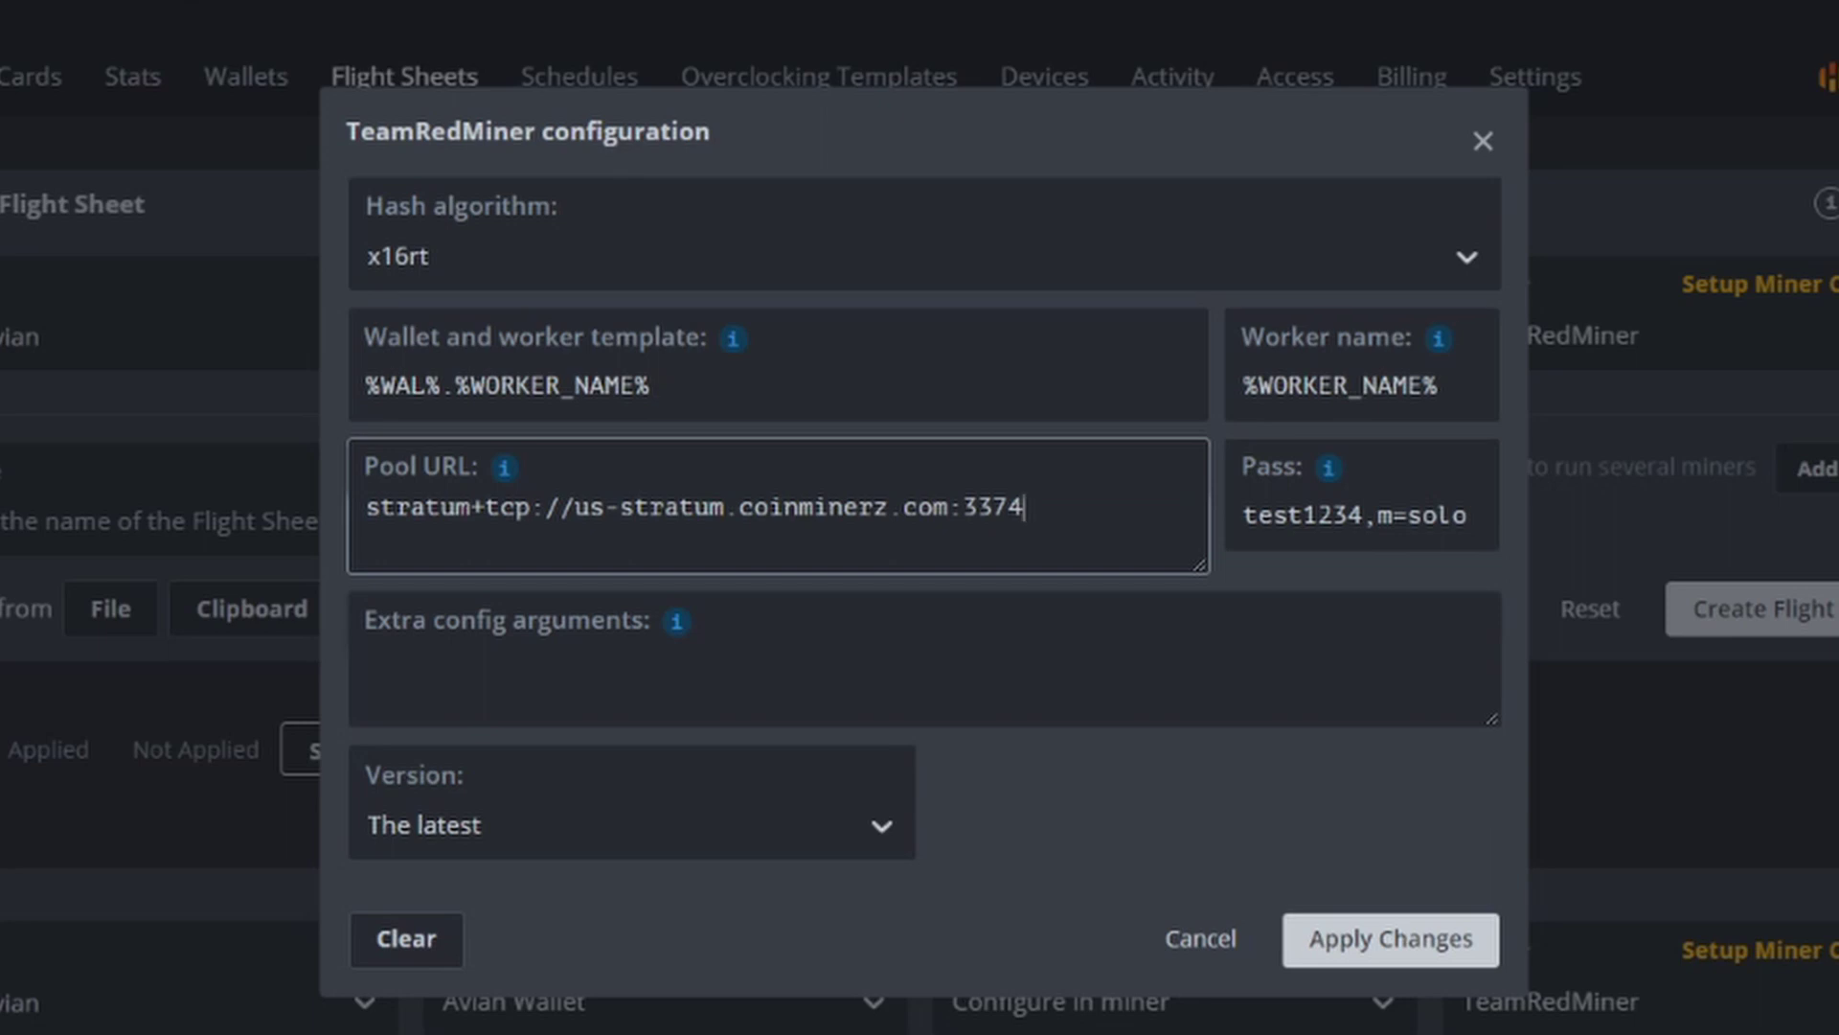
pyautogui.hotkey('alt', 'Tab')
pyautogui.click(1002, 590)
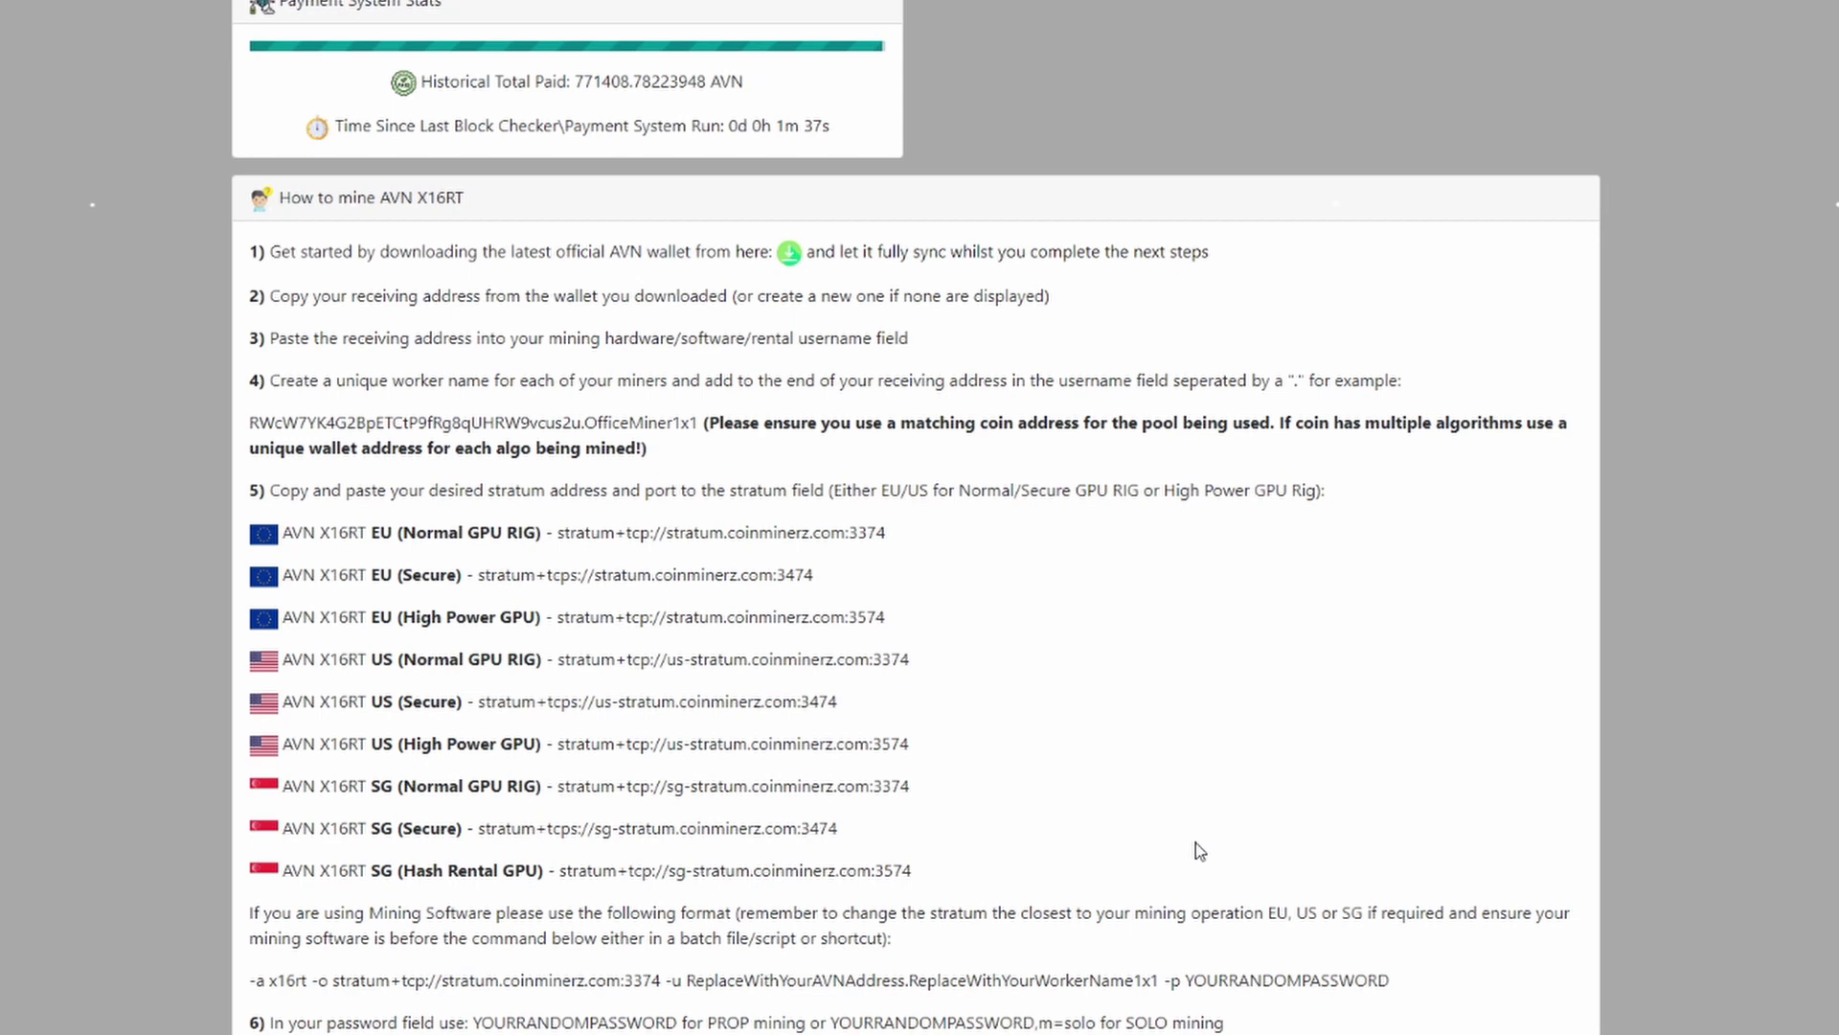
# Step: In step 6, highlight the YOURRANDOMPASSWORD placeholder that precedes ,m=solo for solo mining
pyautogui.scroll(-3, 1193, 838)
pyautogui.scroll(-1, 1177, 838)
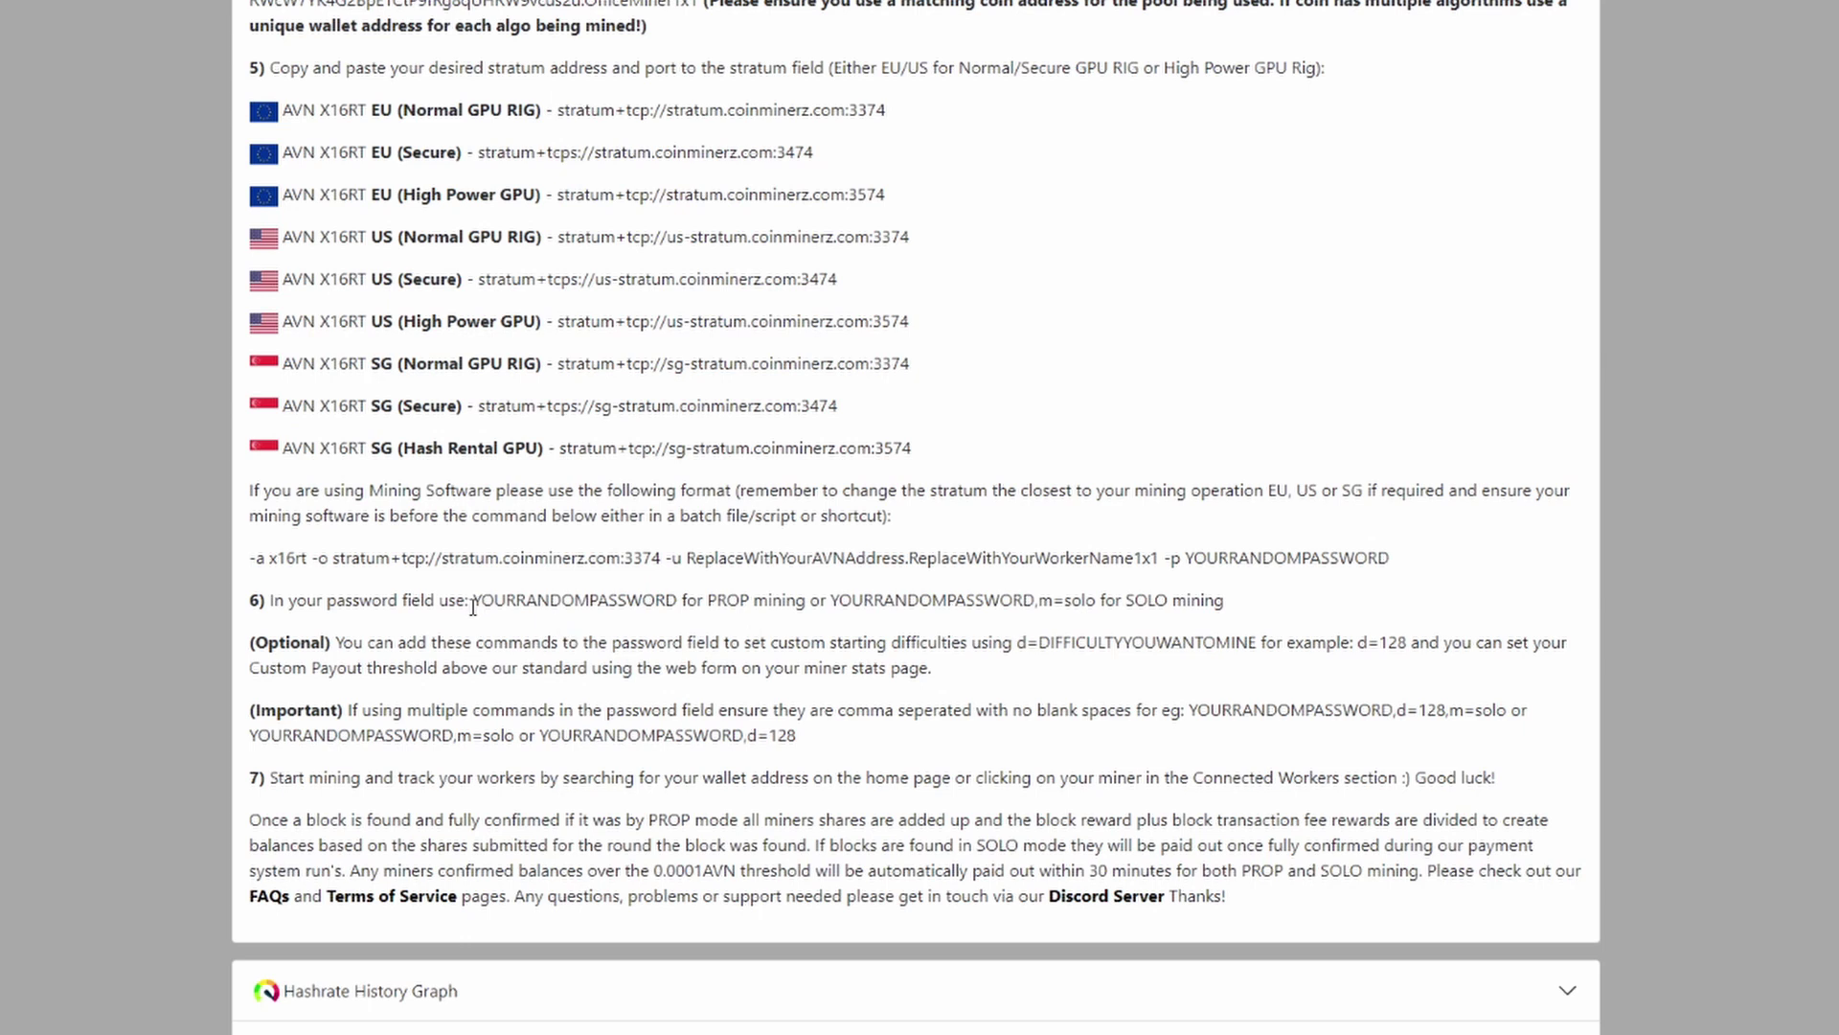
pyautogui.moveTo(475, 601); pyautogui.dragTo(665, 599)
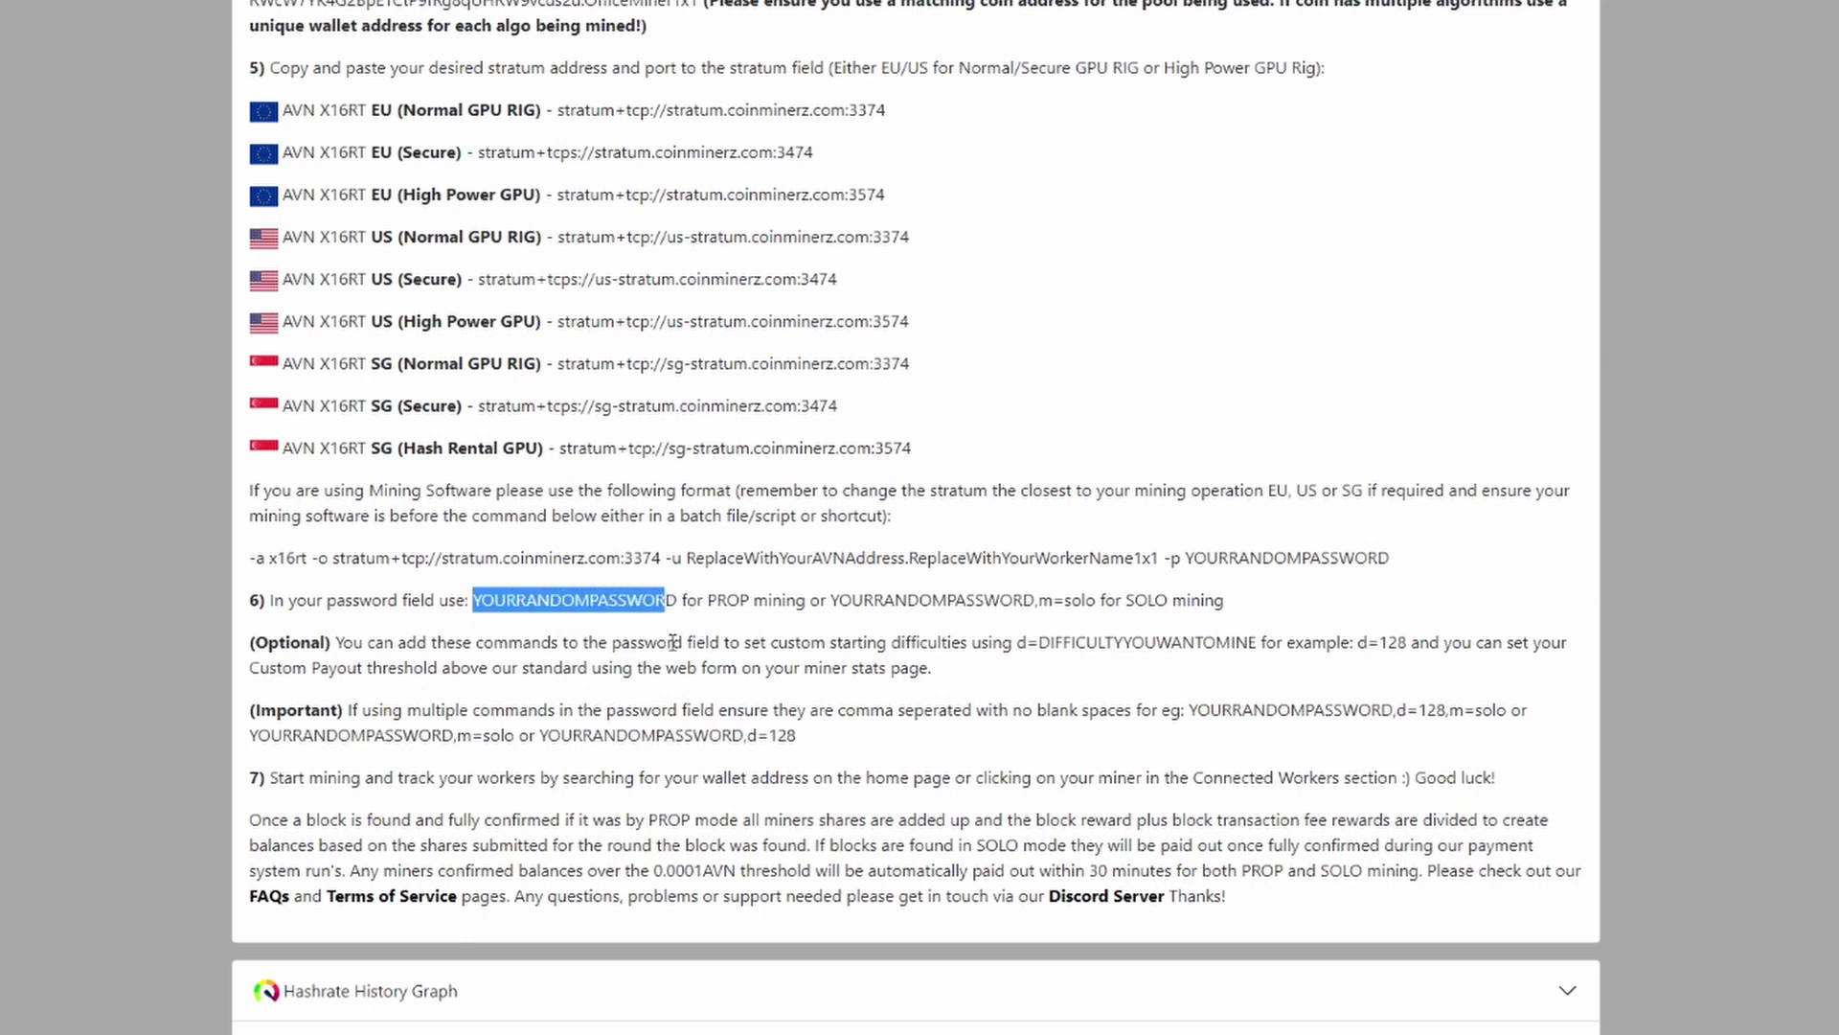
pyautogui.click(484, 603)
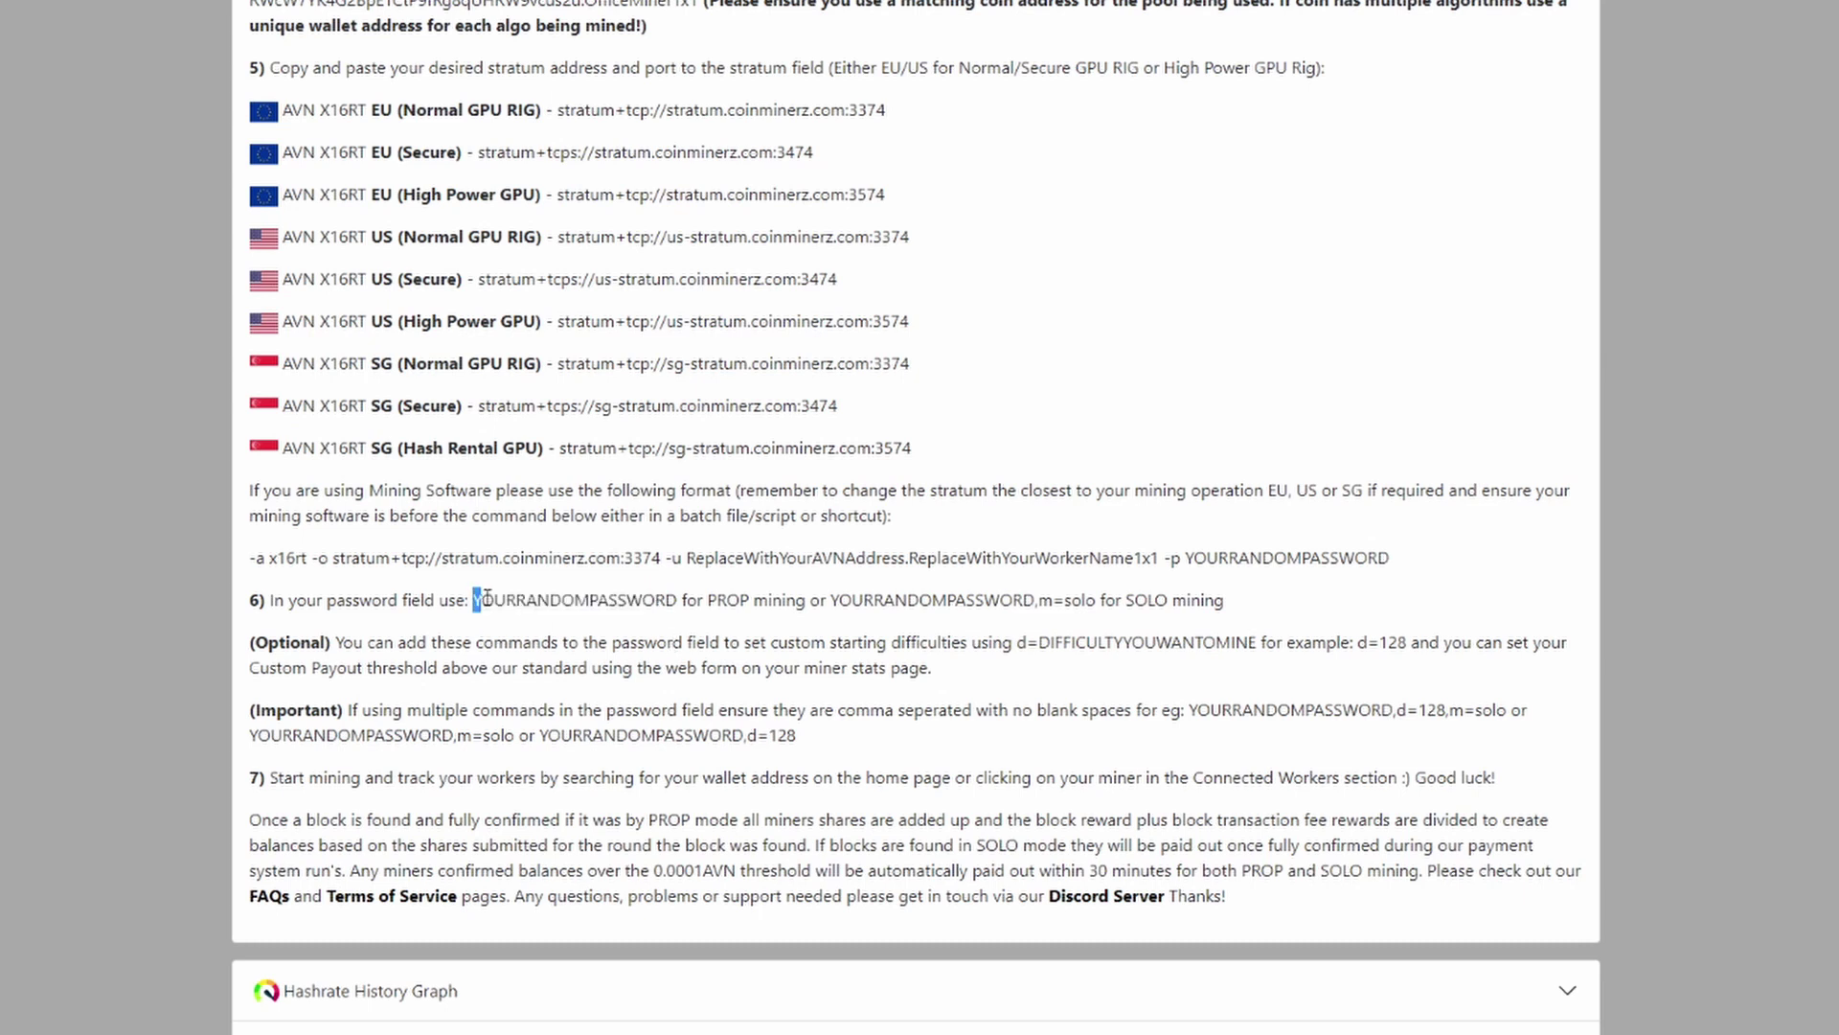
pyautogui.moveTo(476, 599); pyautogui.dragTo(681, 598)
pyautogui.click(876, 613)
pyautogui.moveTo(830, 599); pyautogui.dragTo(1092, 603)
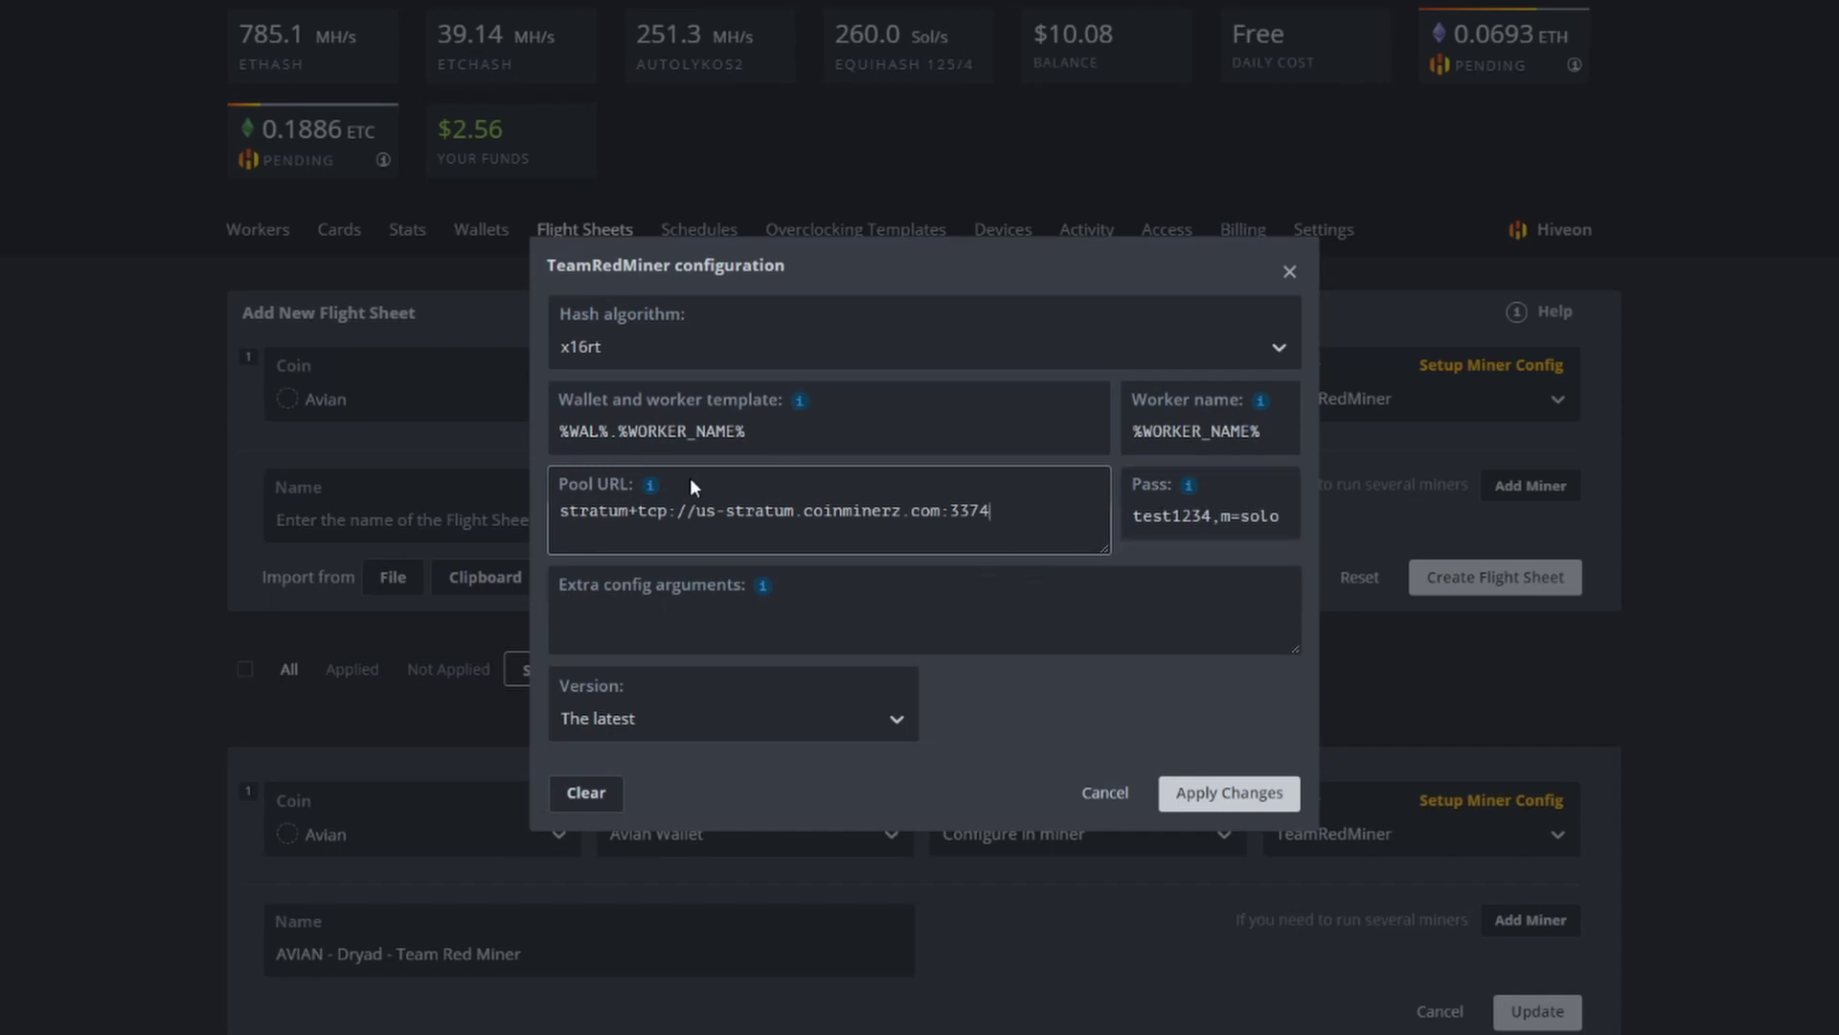
# Step: Show Avian Core Wallet's Transactions list of incoming AVN payments
pyautogui.hotkey('alt', 'Tab')
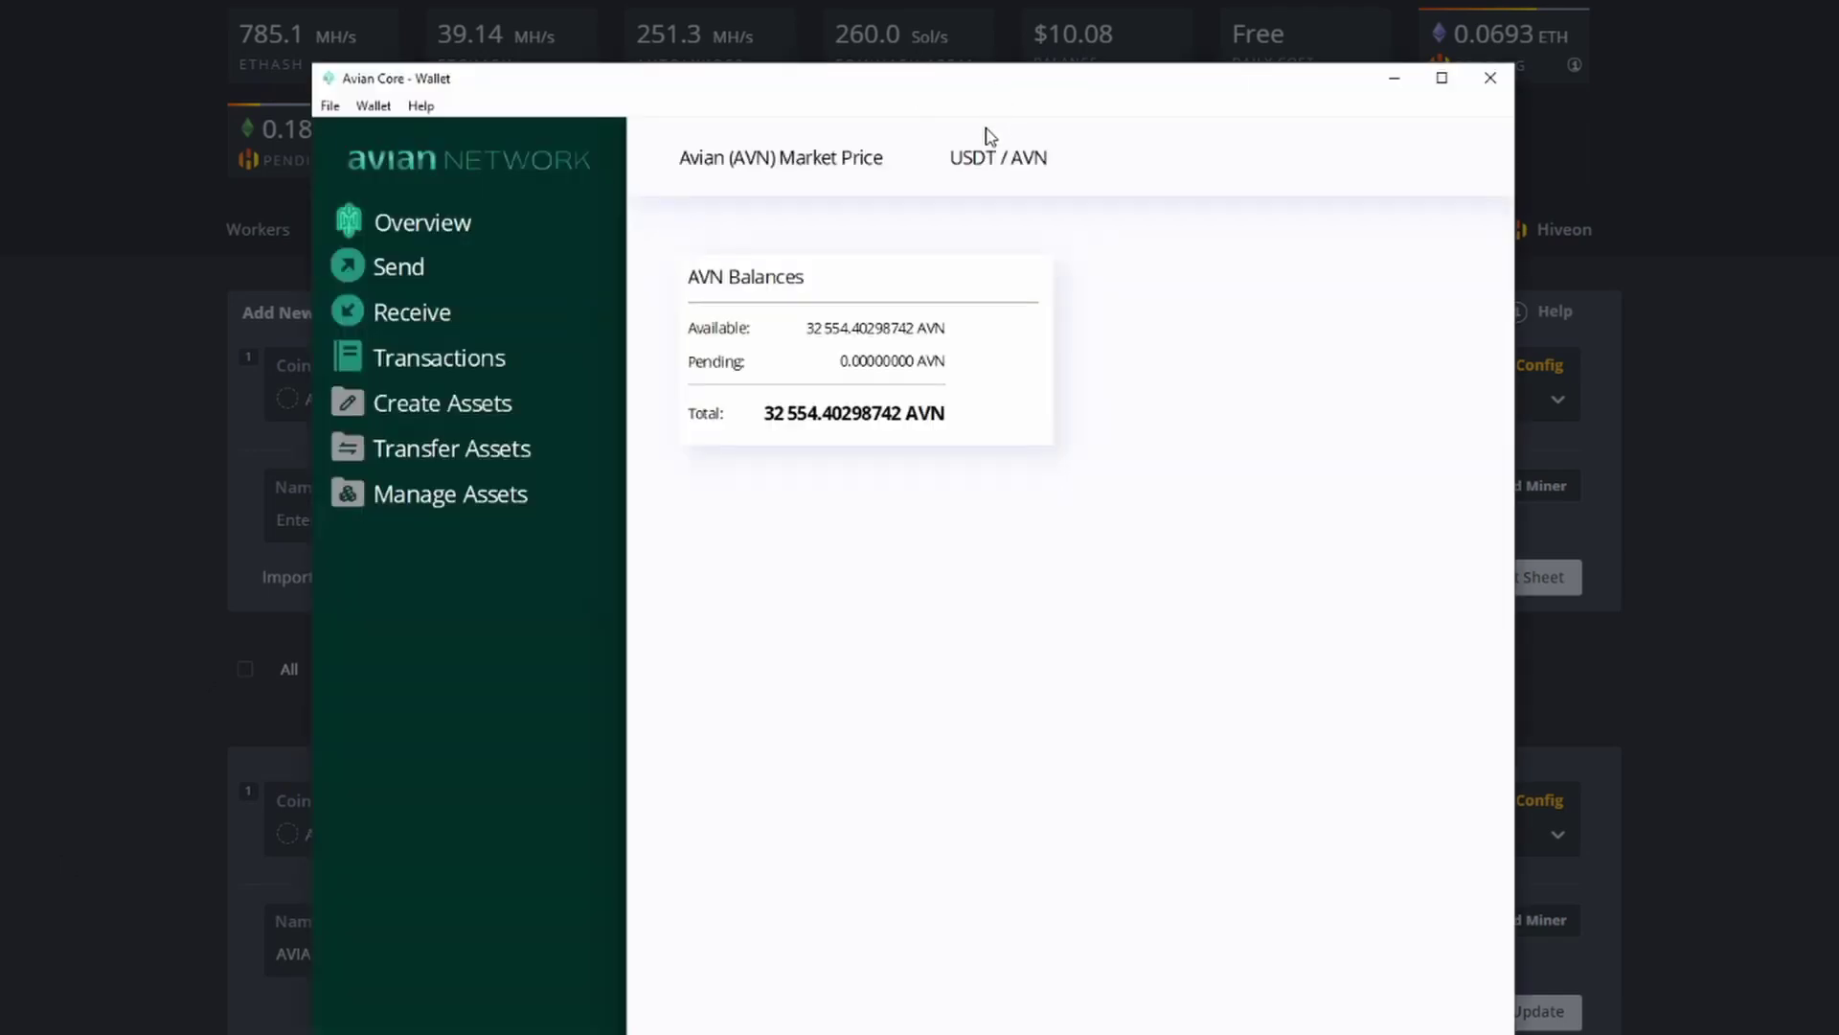
pyautogui.click(458, 357)
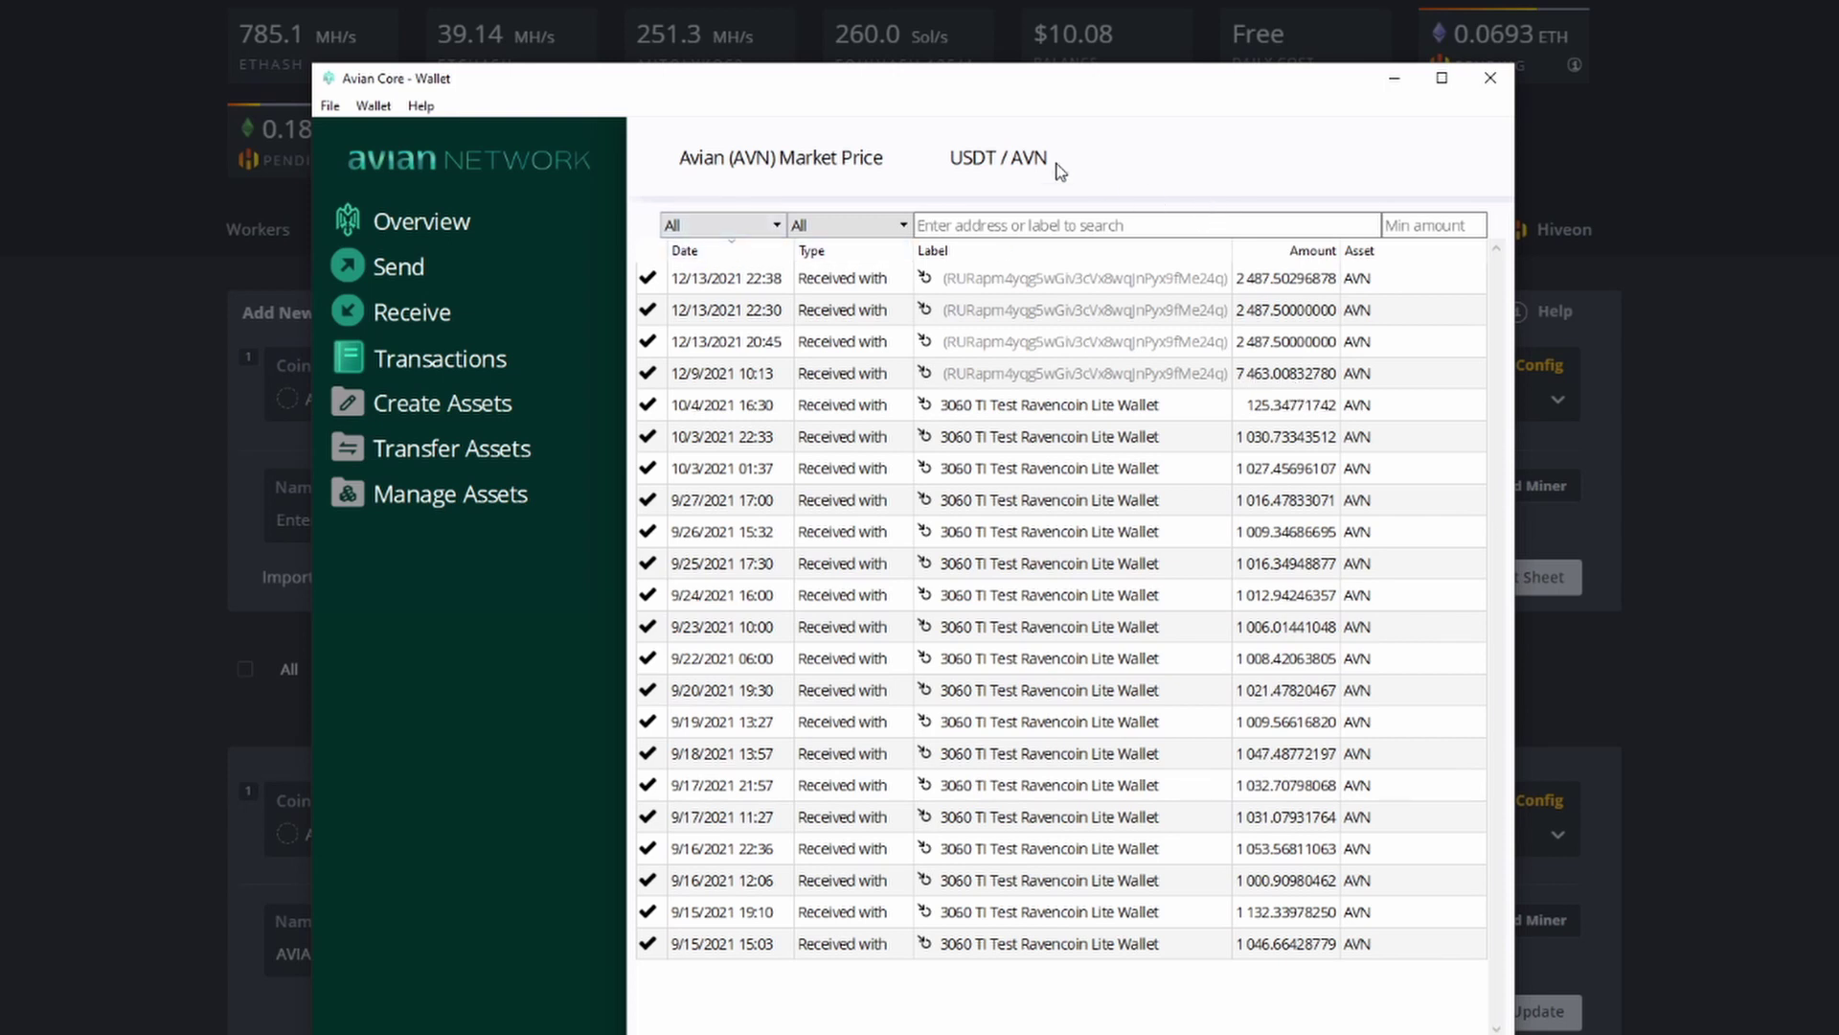
# Step: Minimize the wallet and close the TeamRedMiner configuration in Hive OS
pyautogui.click(1394, 78)
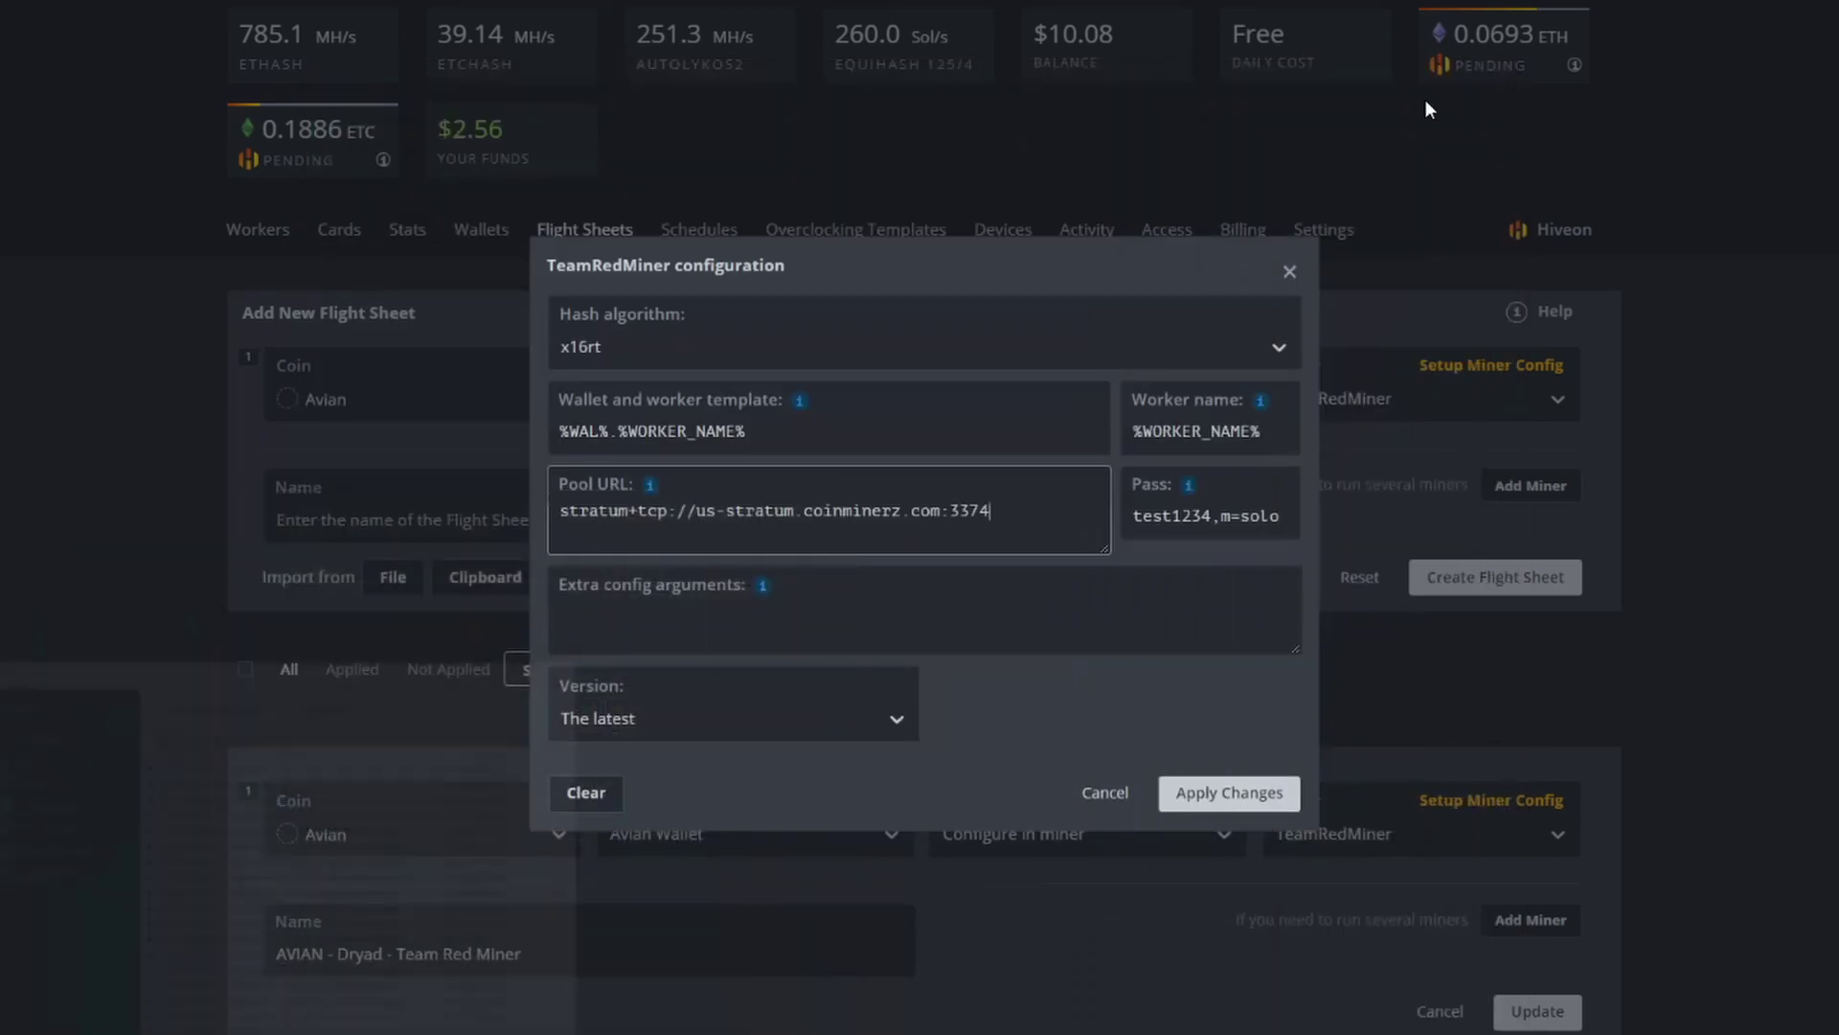
pyautogui.click(1039, 634)
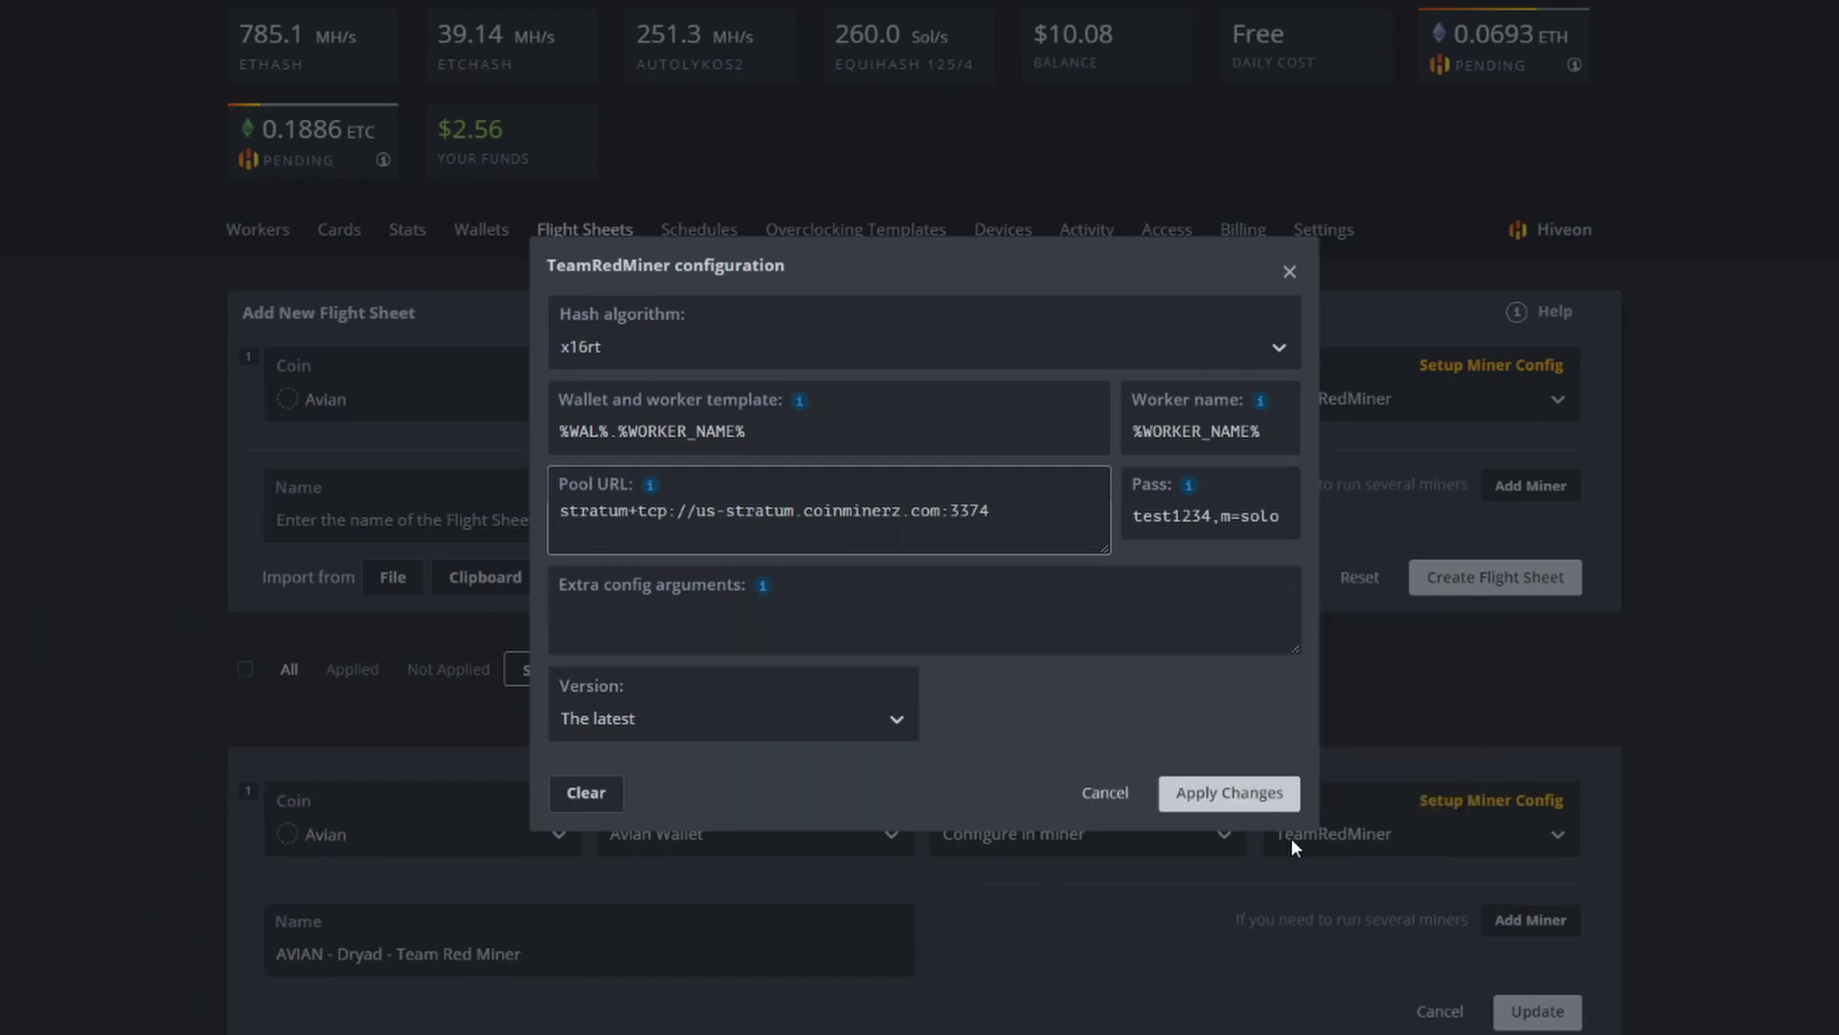
pyautogui.click(1289, 272)
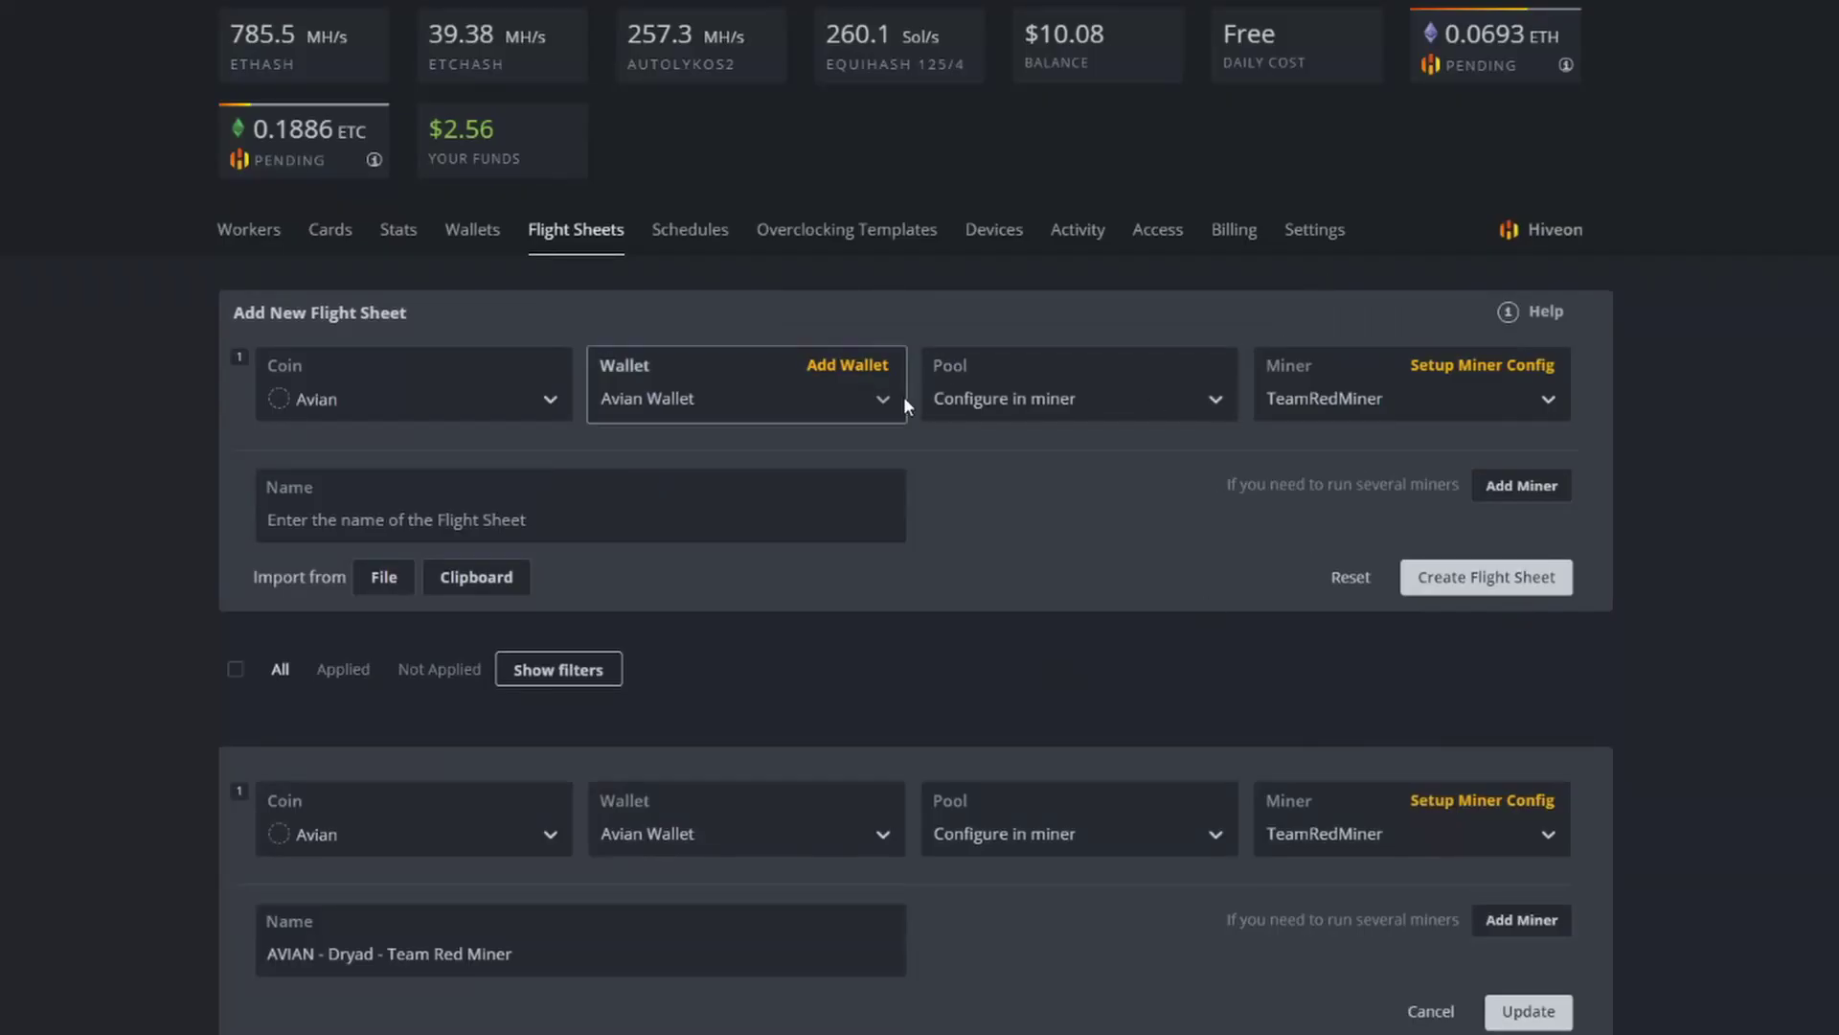
# Step: Apply the AVIAN - Dryad - Team Red Miner flight sheet to the Dryad worker
pyautogui.click(262, 240)
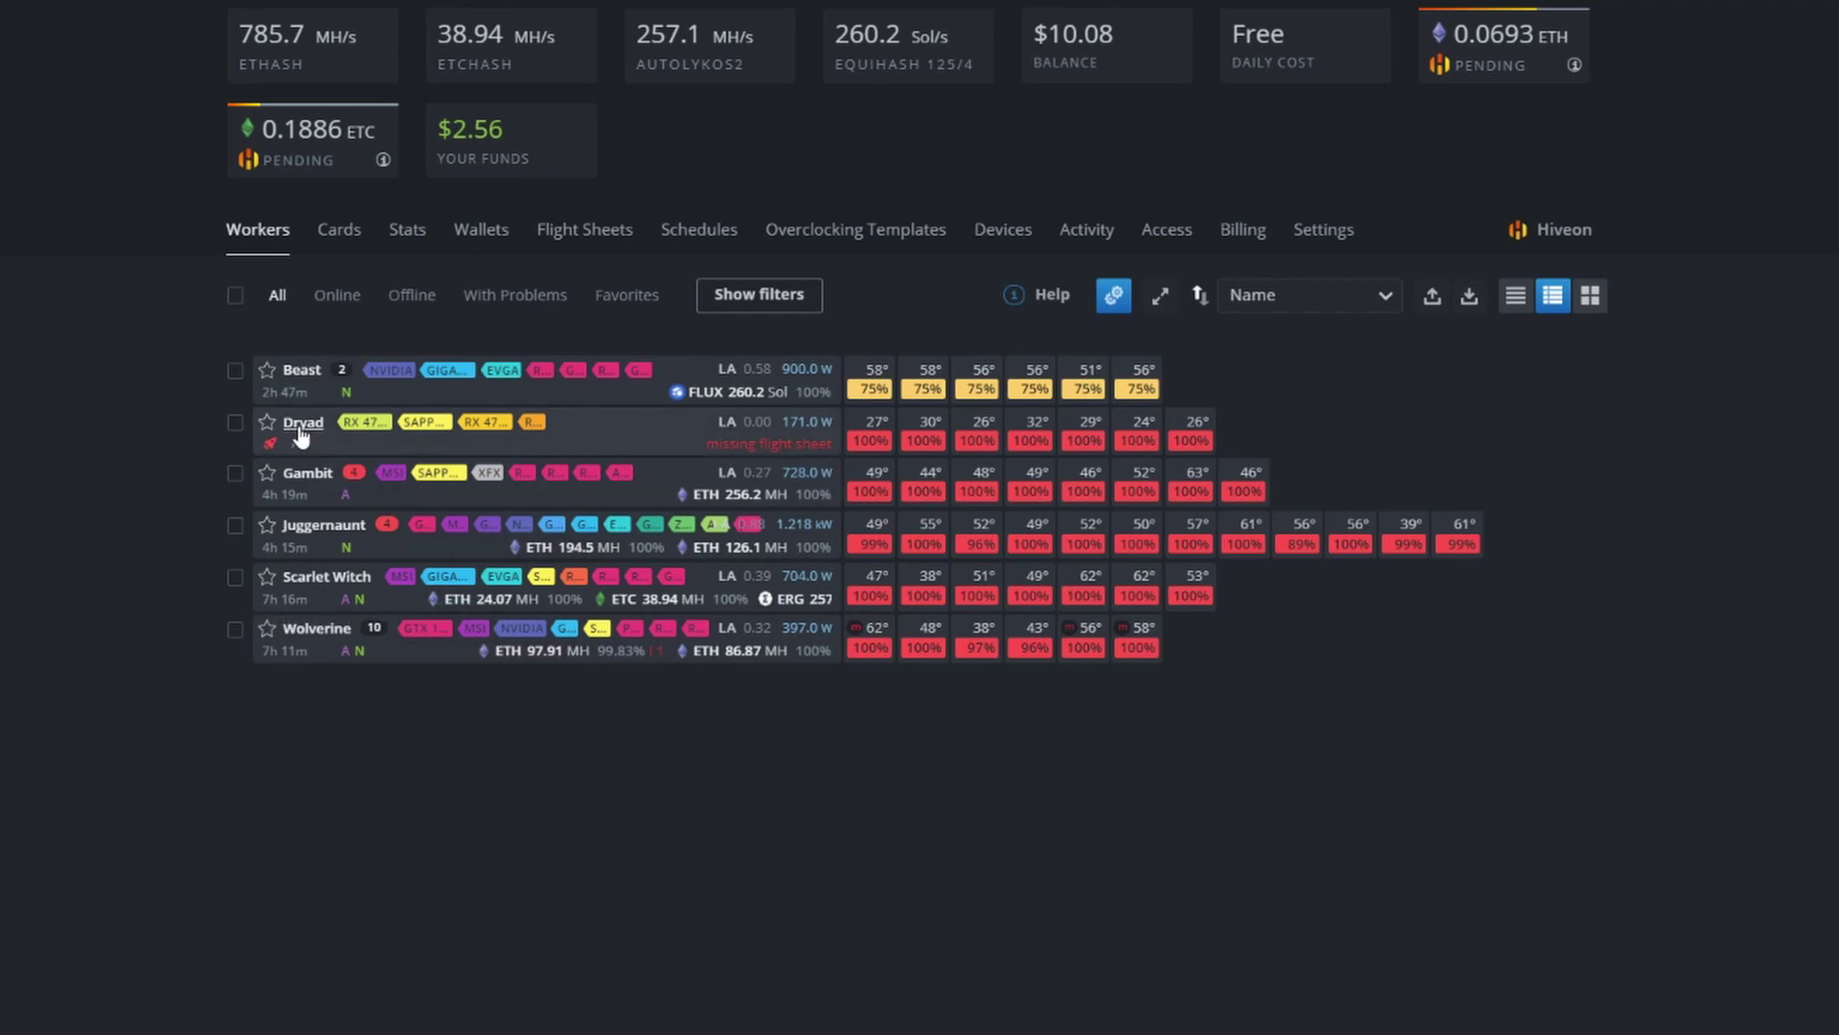
pyautogui.click(306, 422)
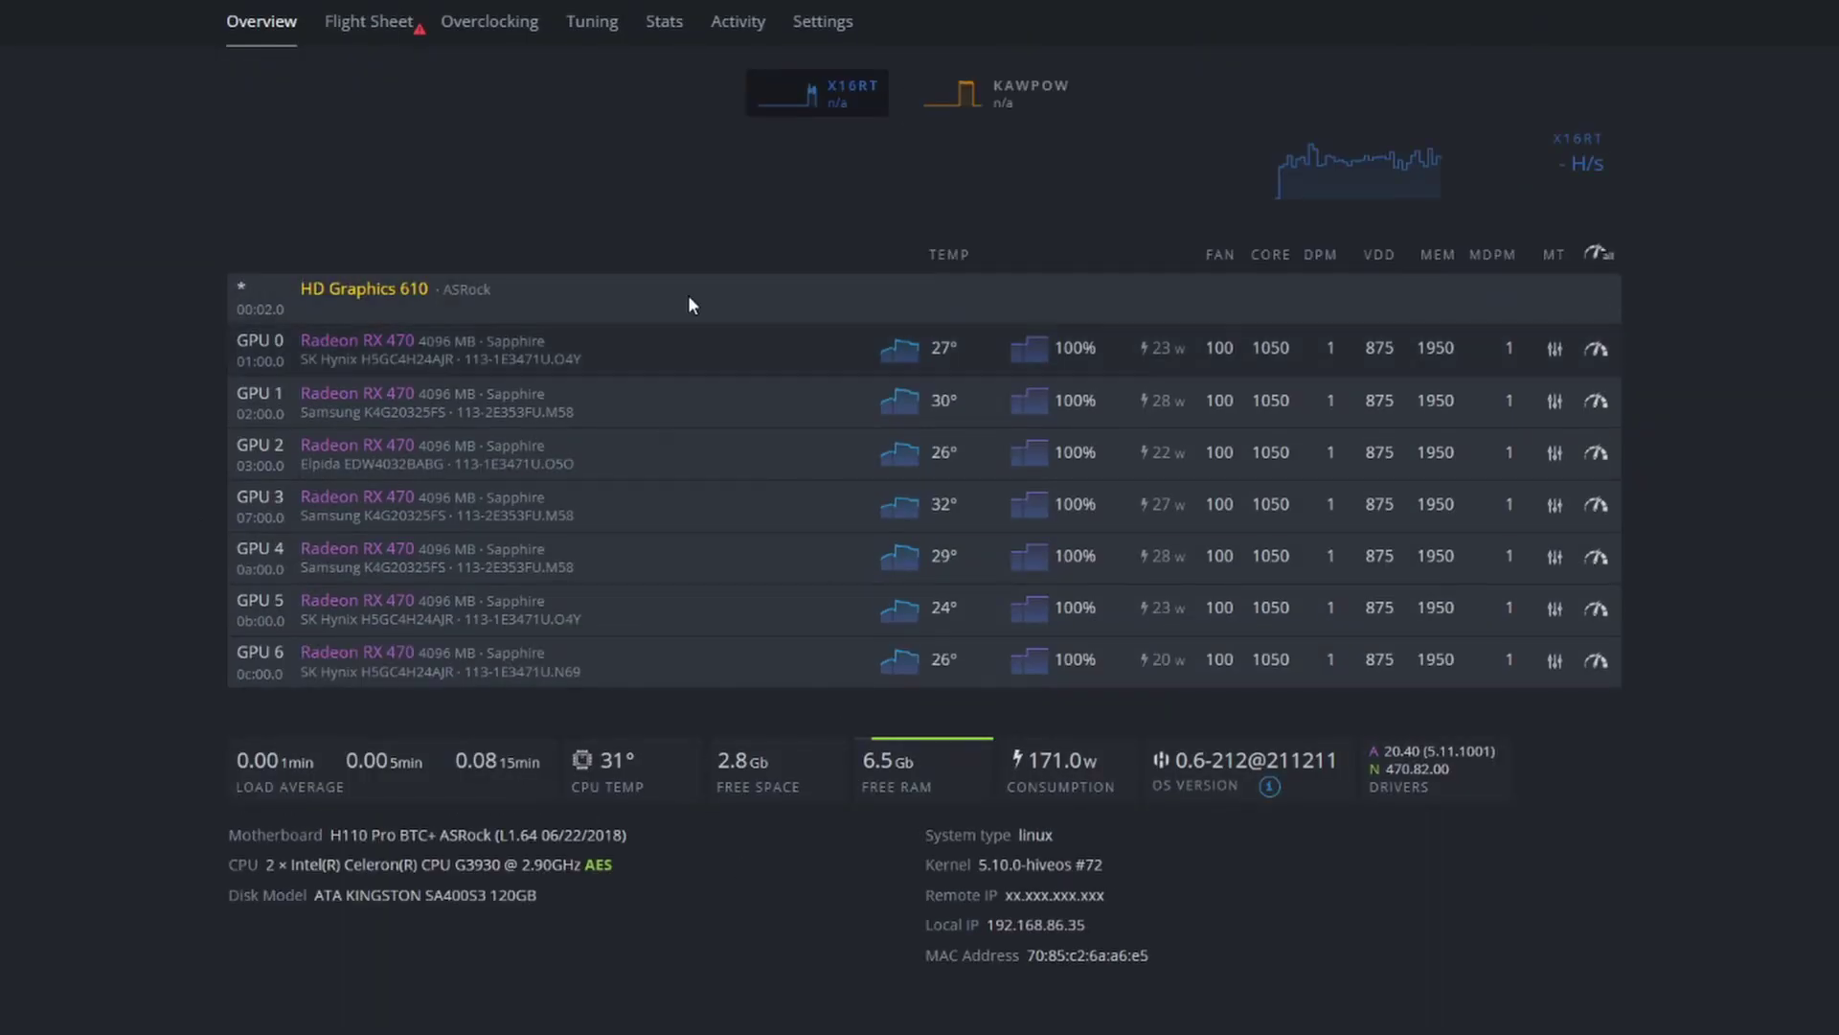
pyautogui.click(363, 27)
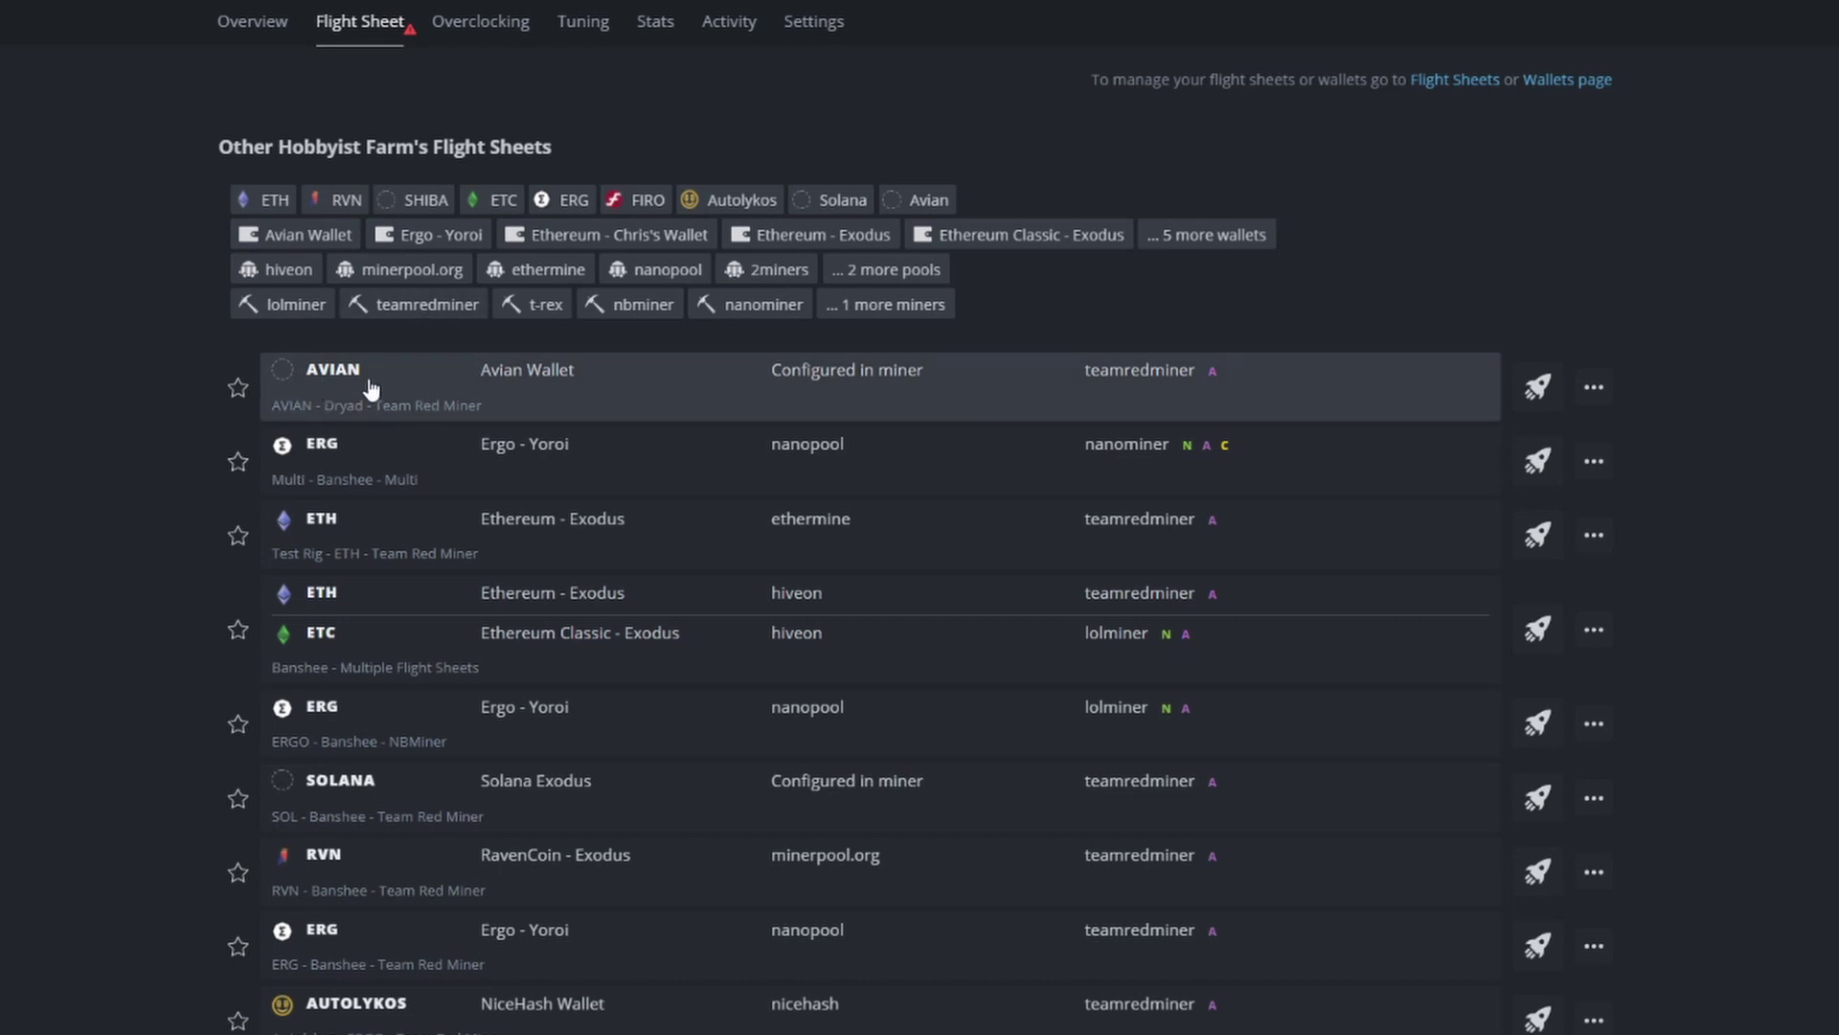
pyautogui.click(1537, 391)
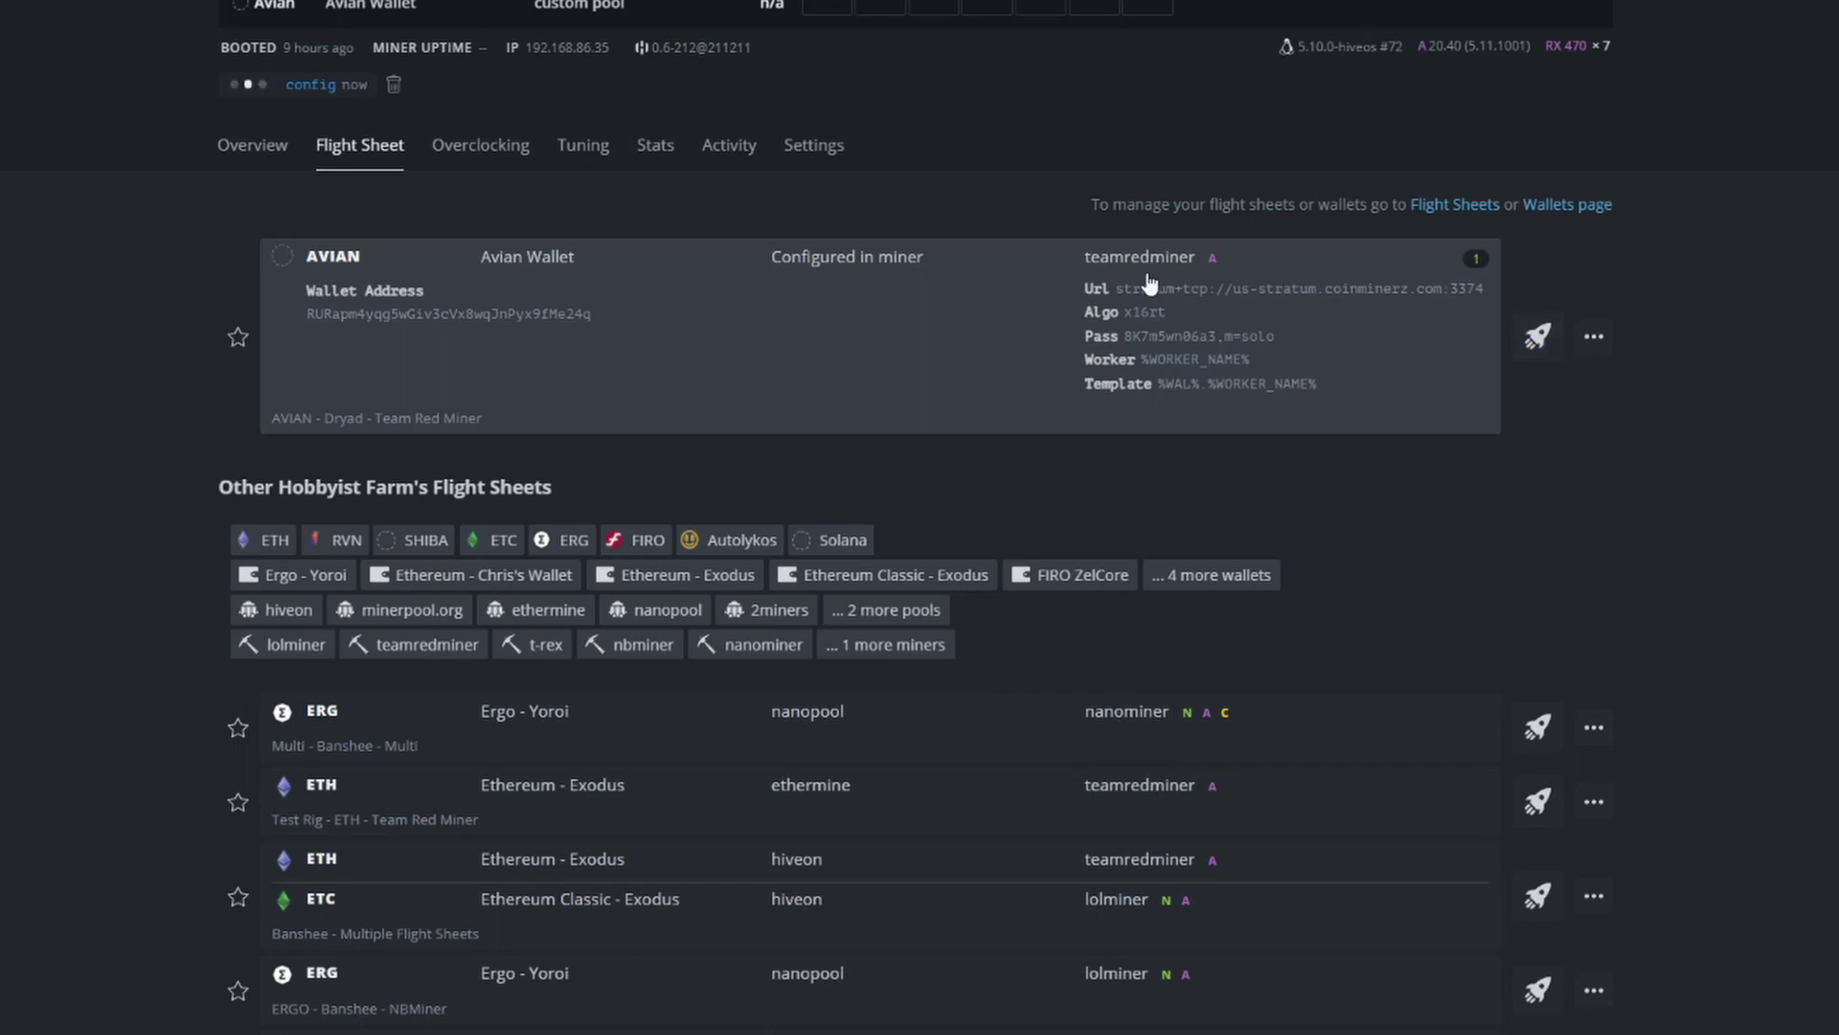
# Step: Open the Dryad worker's Overview to watch the GPUs start mining
pyautogui.click(255, 148)
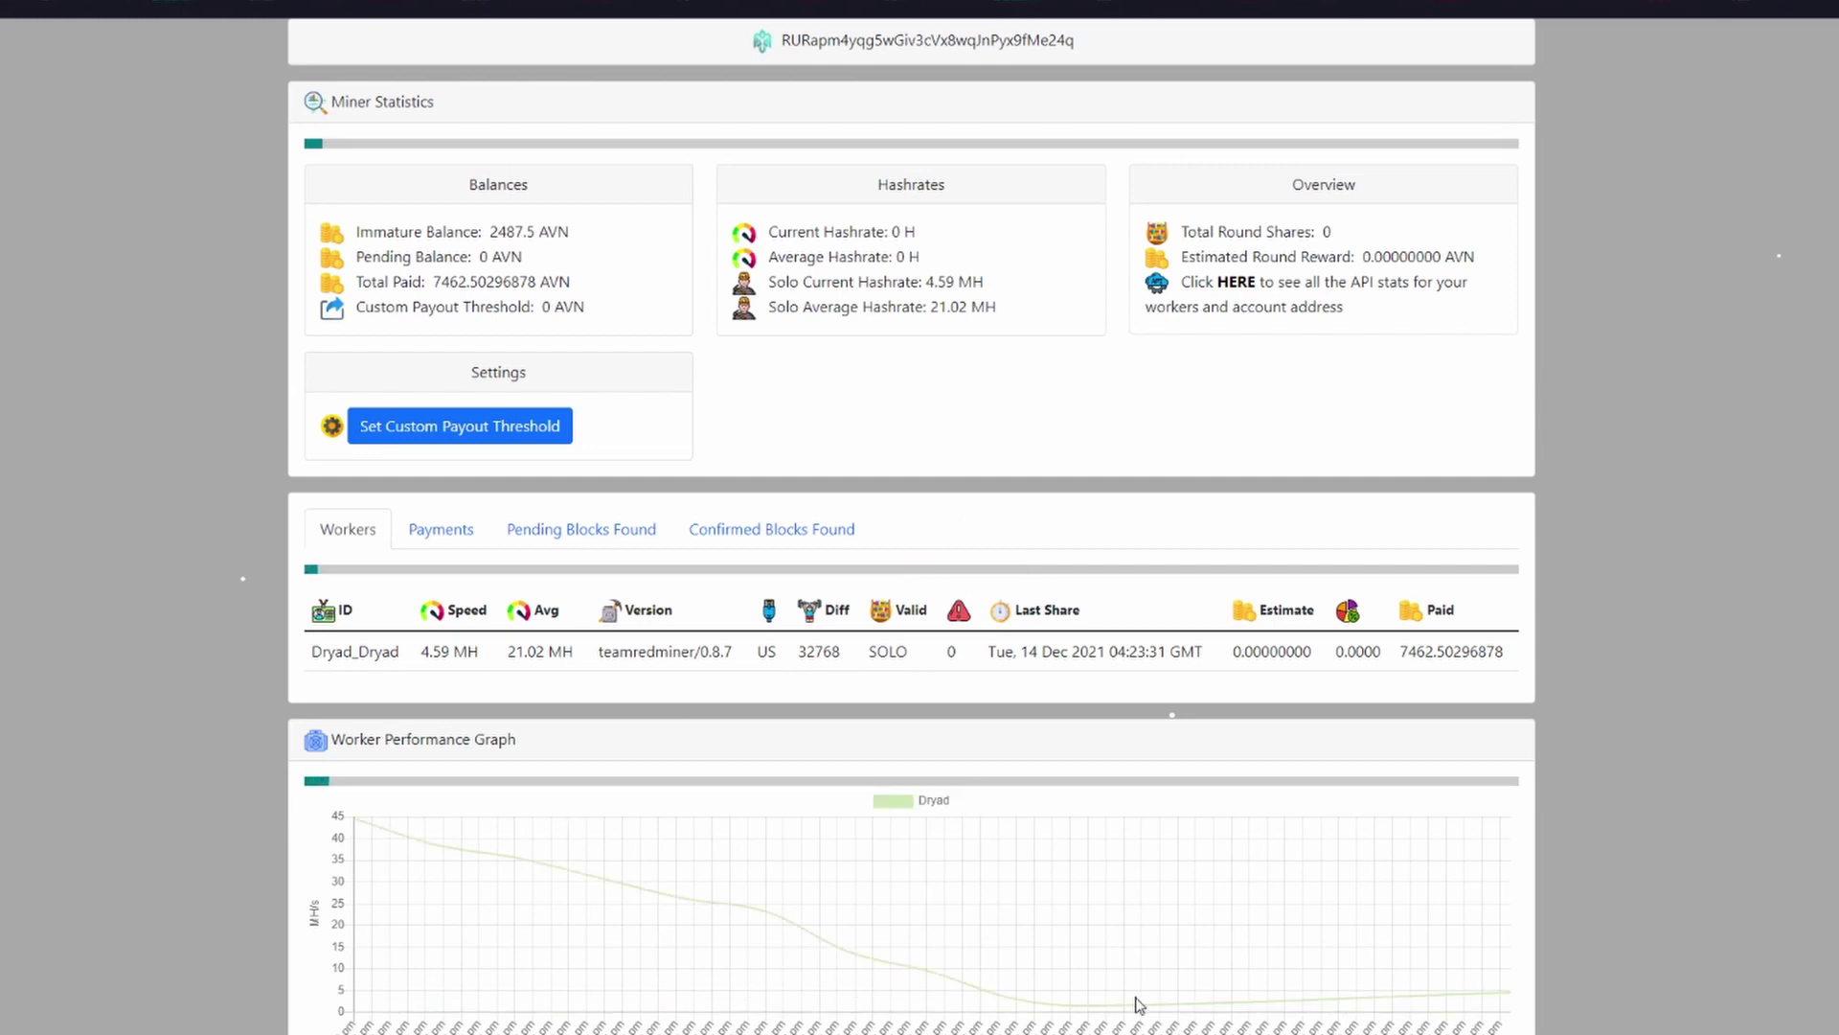
pyautogui.click(431, 533)
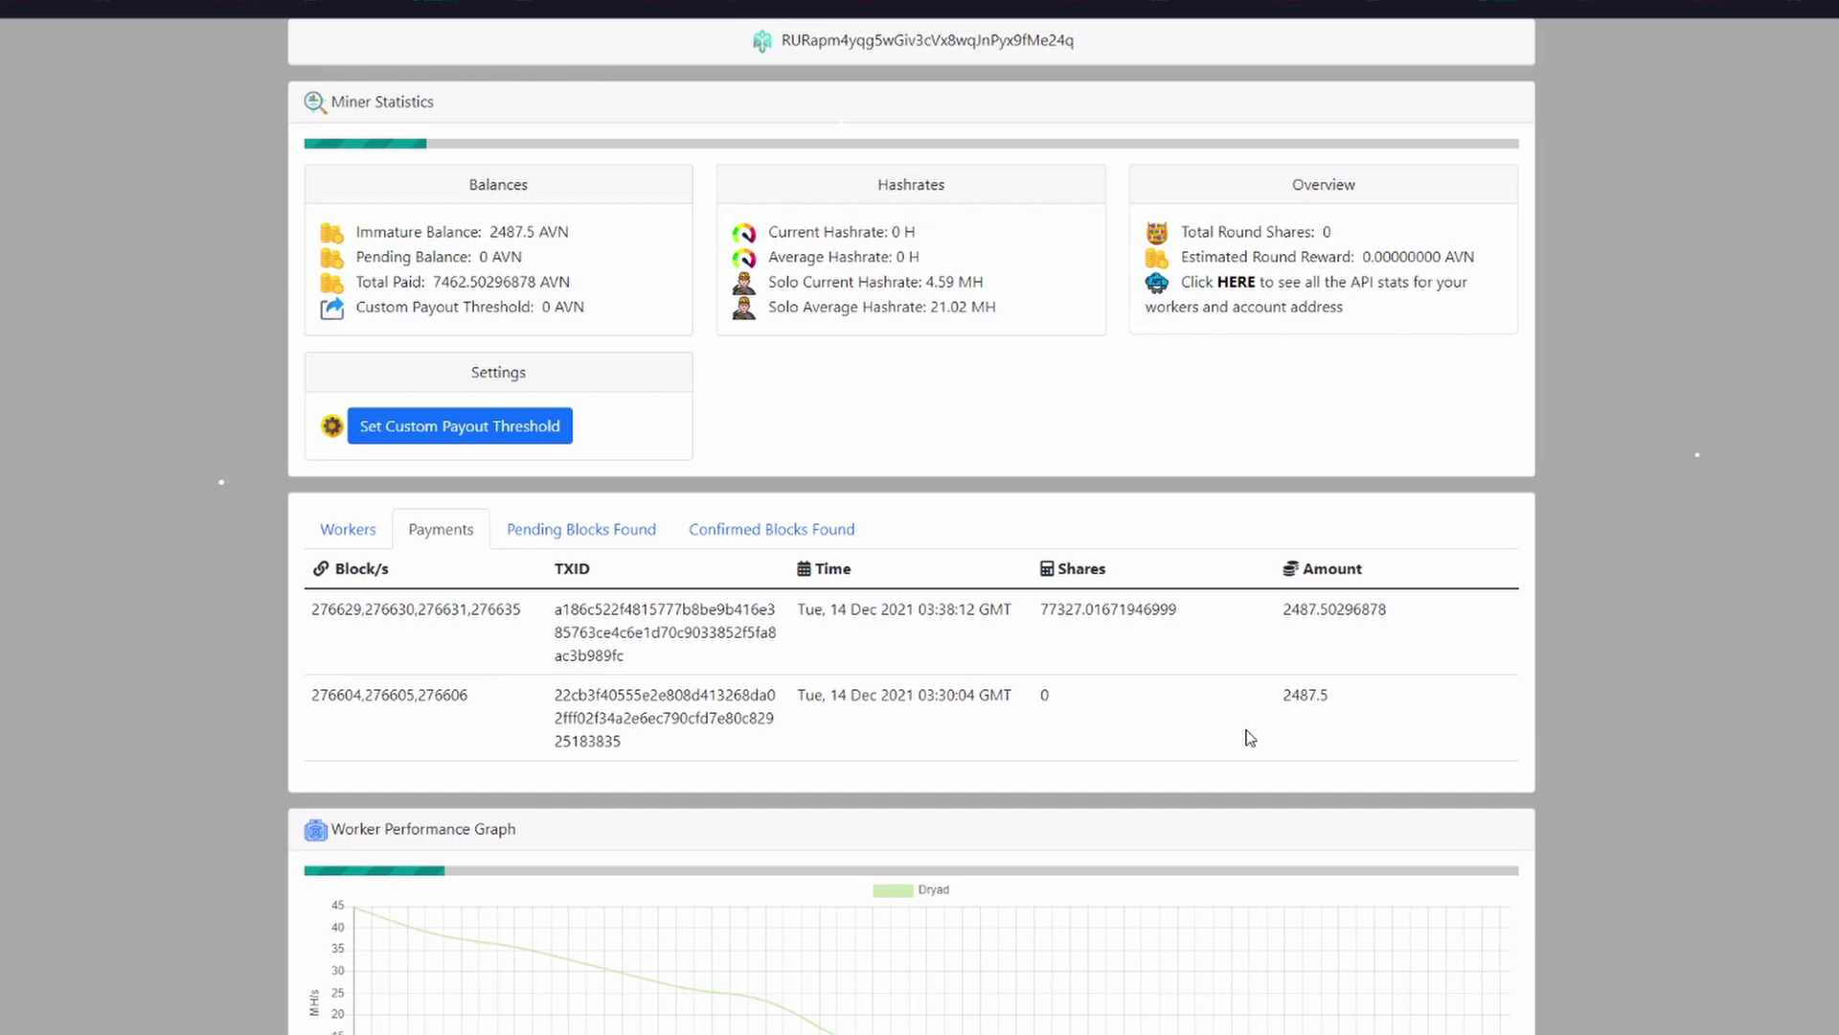
pyautogui.click(591, 535)
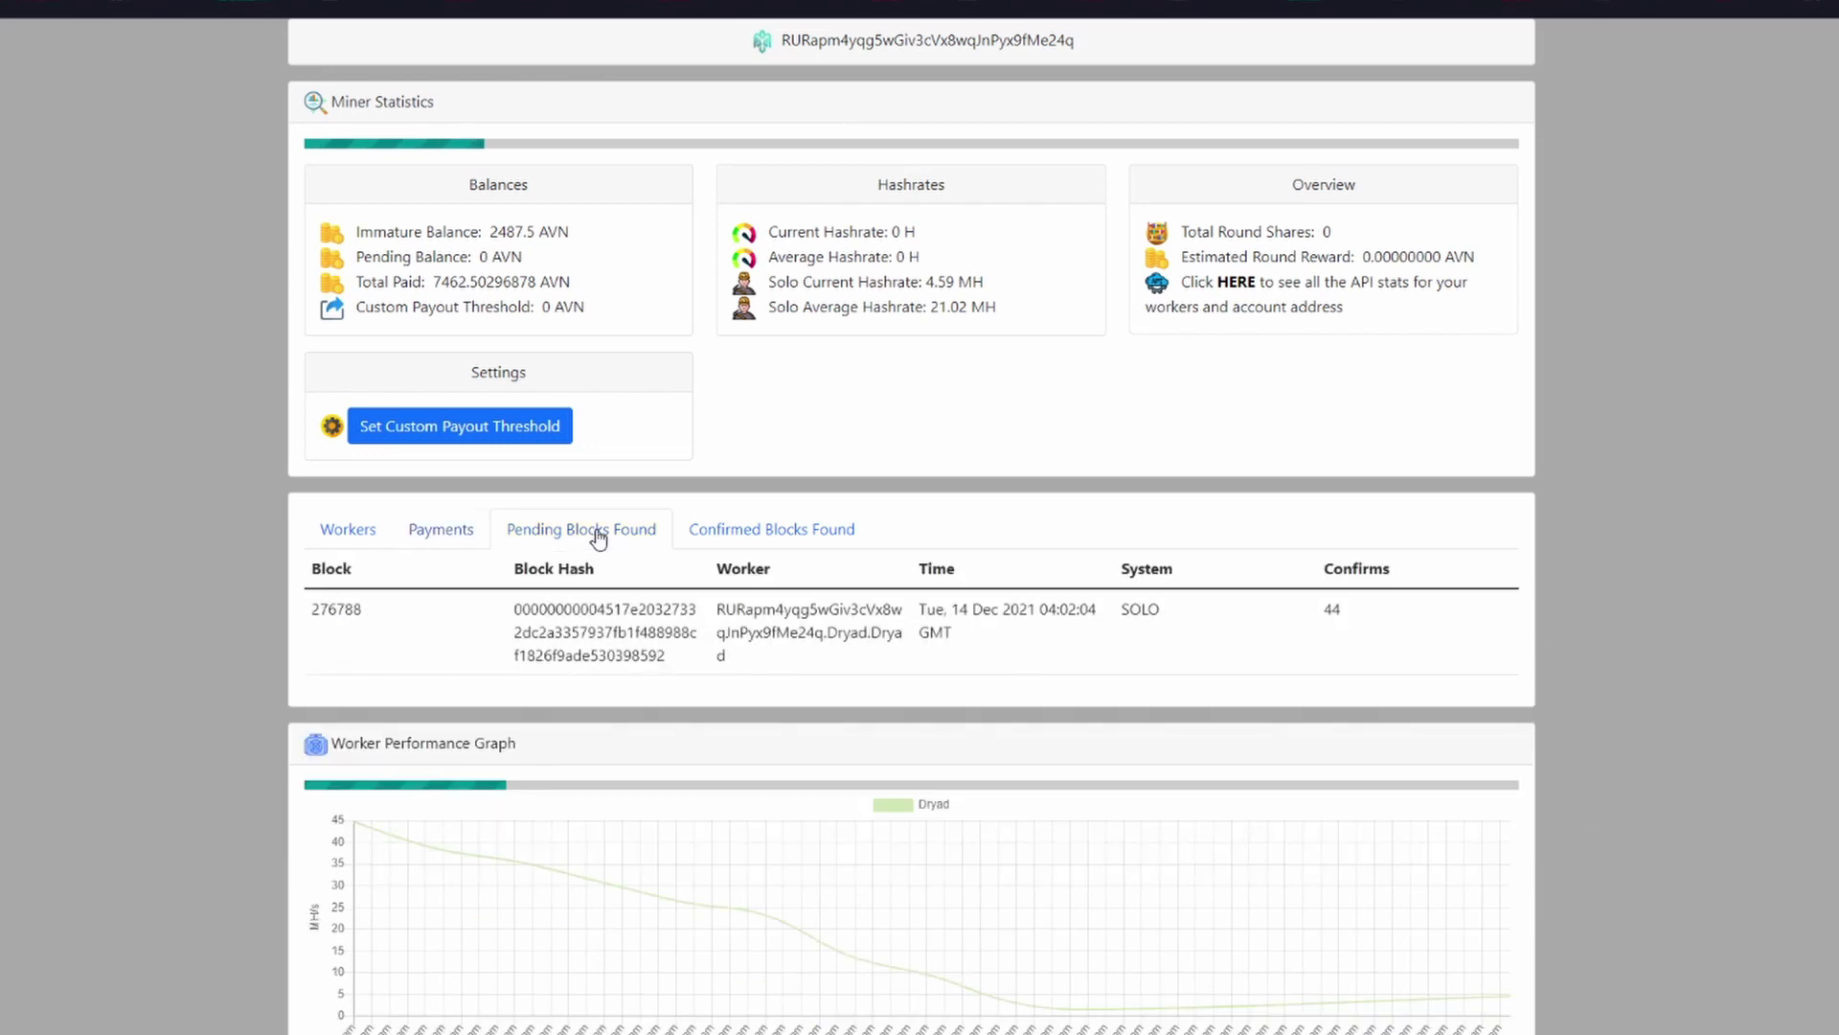
pyautogui.click(759, 542)
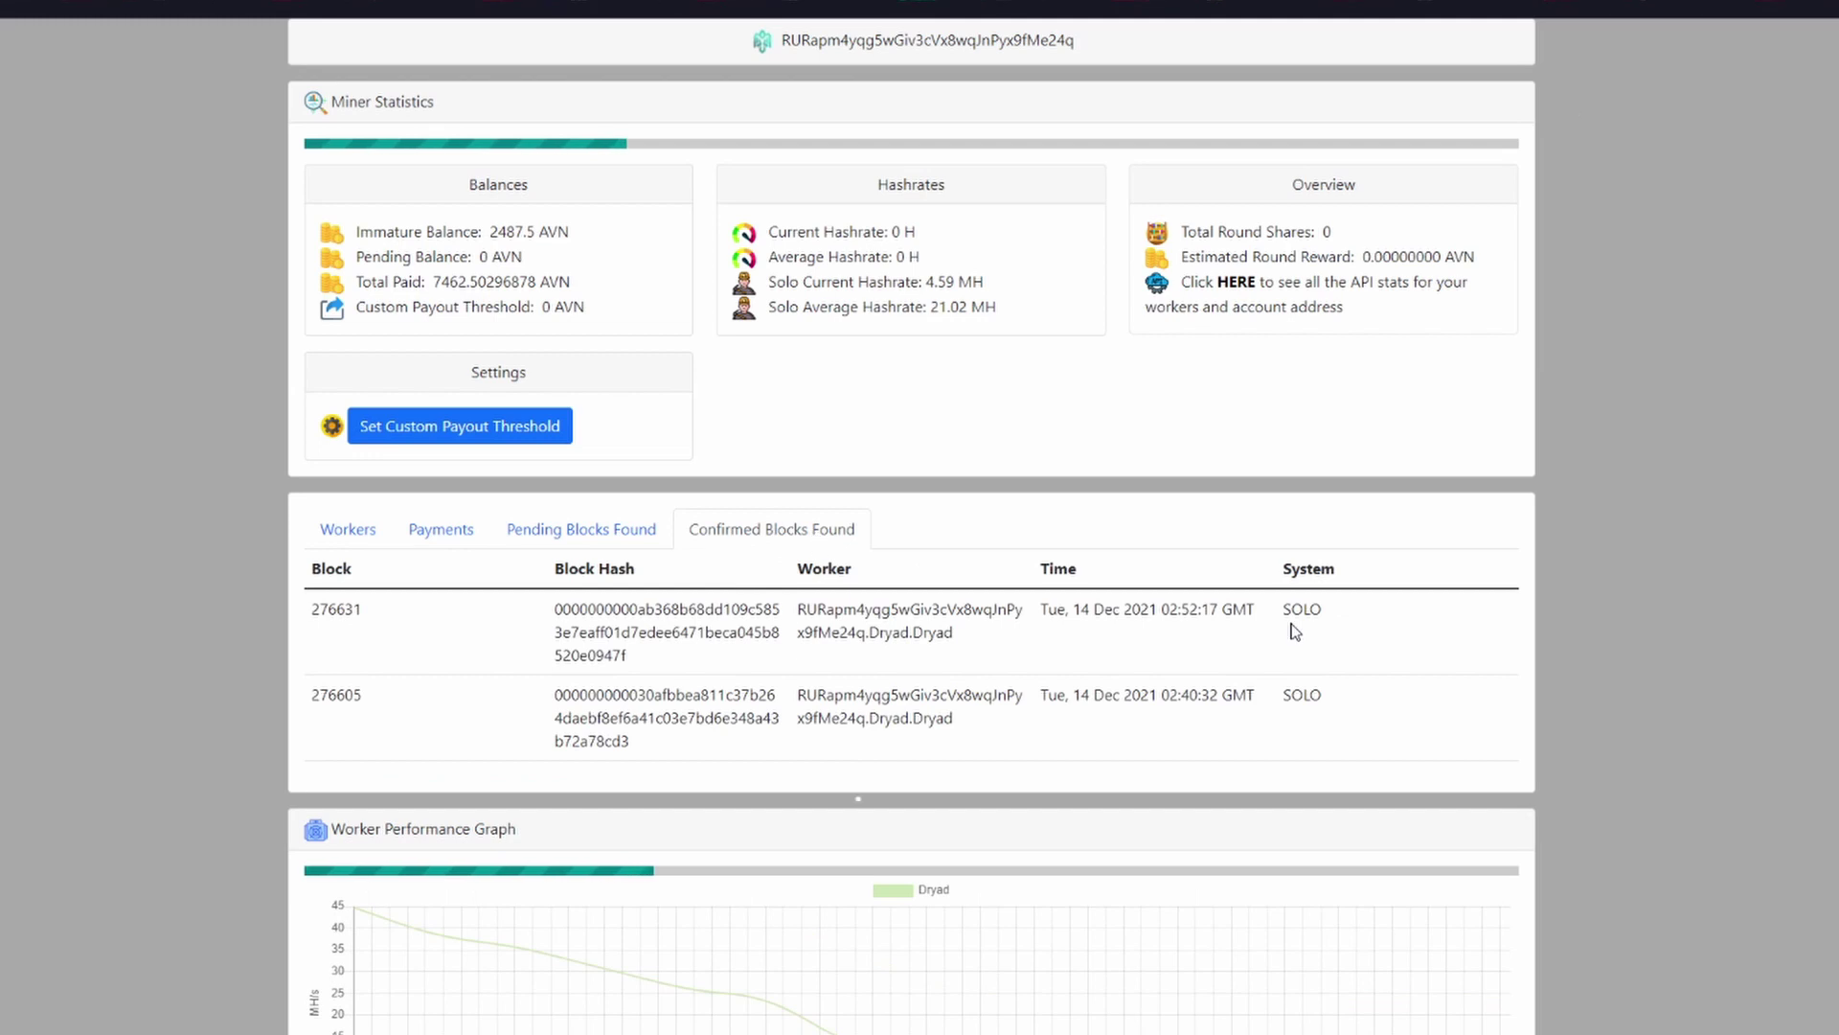
pyautogui.click(324, 534)
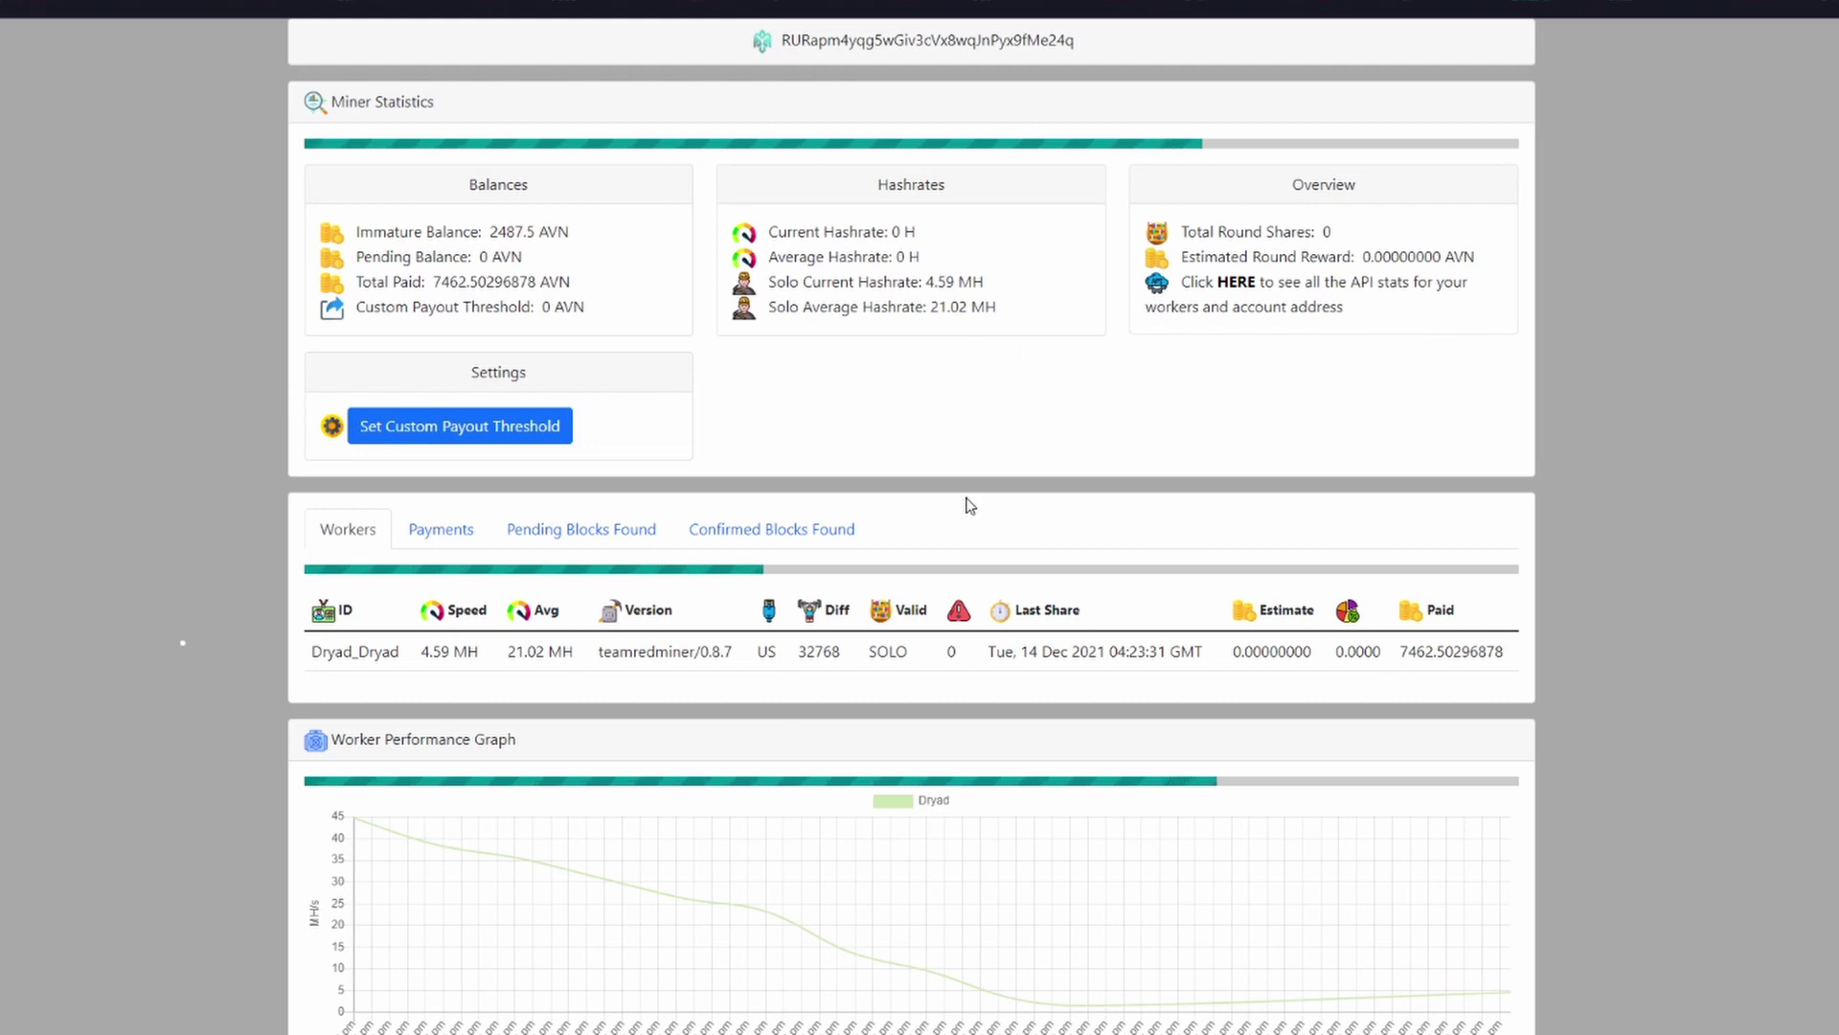
pyautogui.scroll(-3, 979, 613)
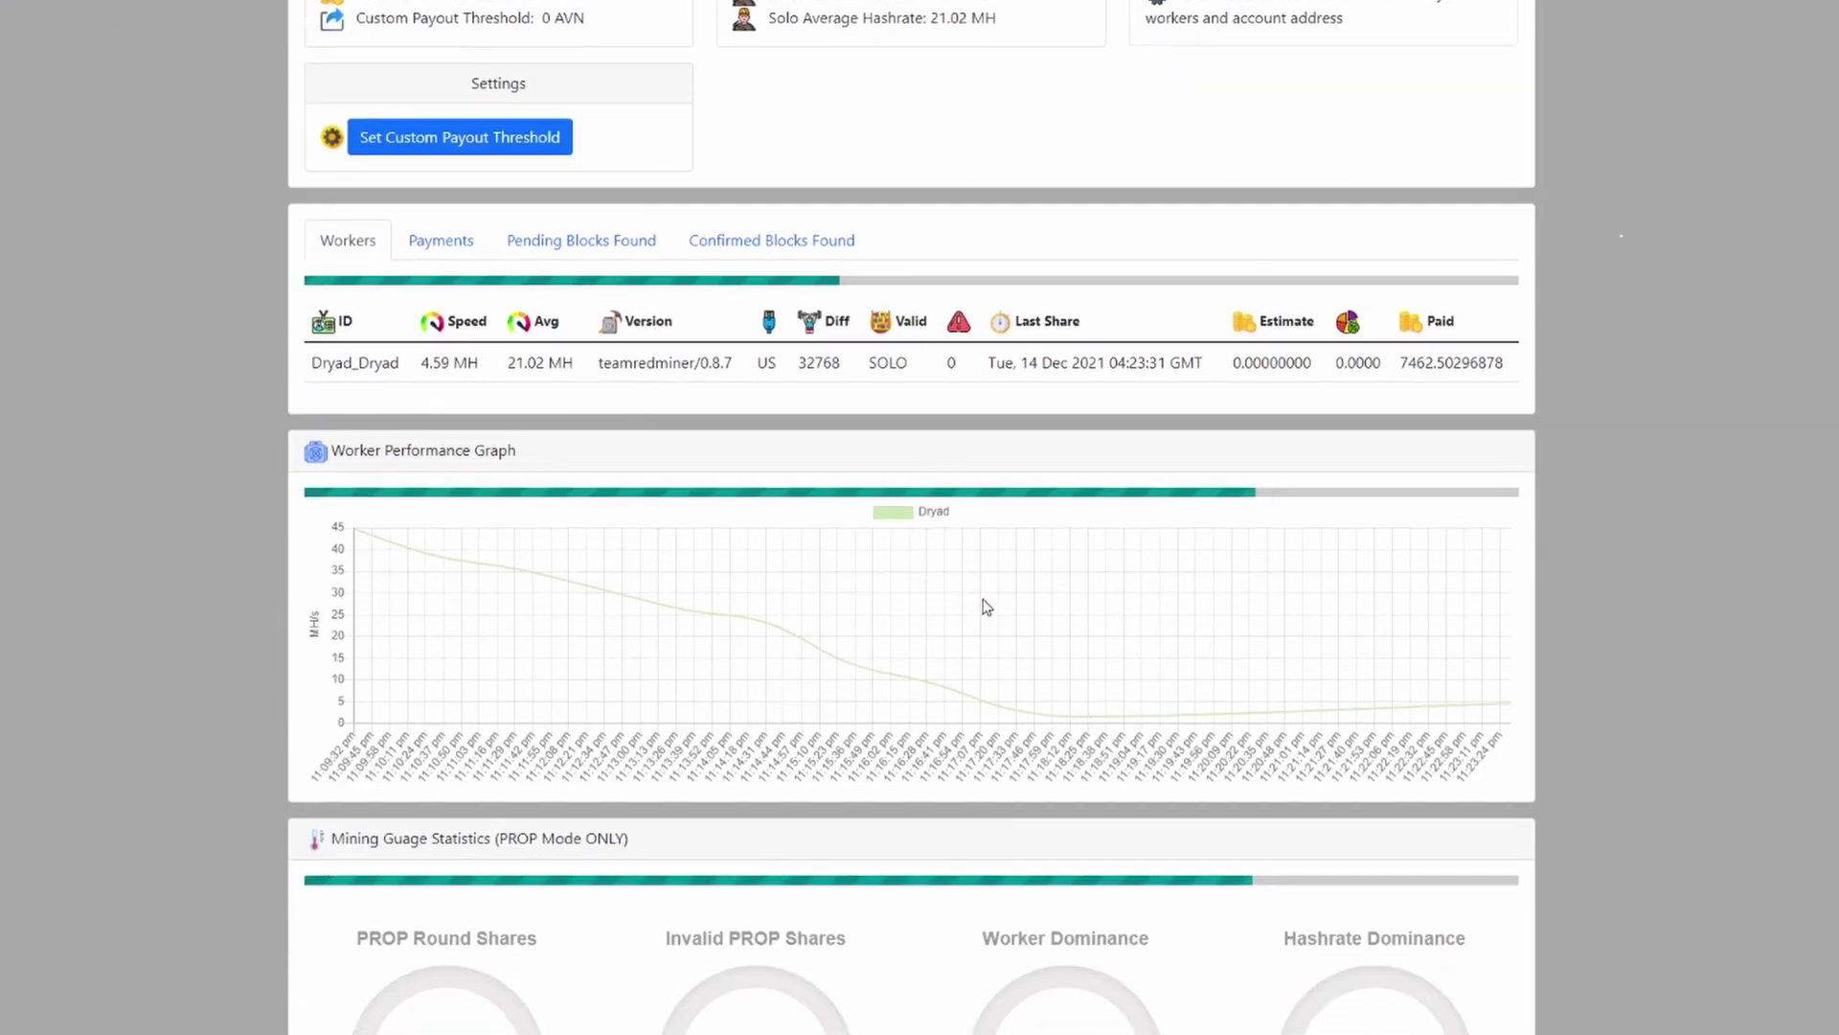
pyautogui.scroll(3, 982, 608)
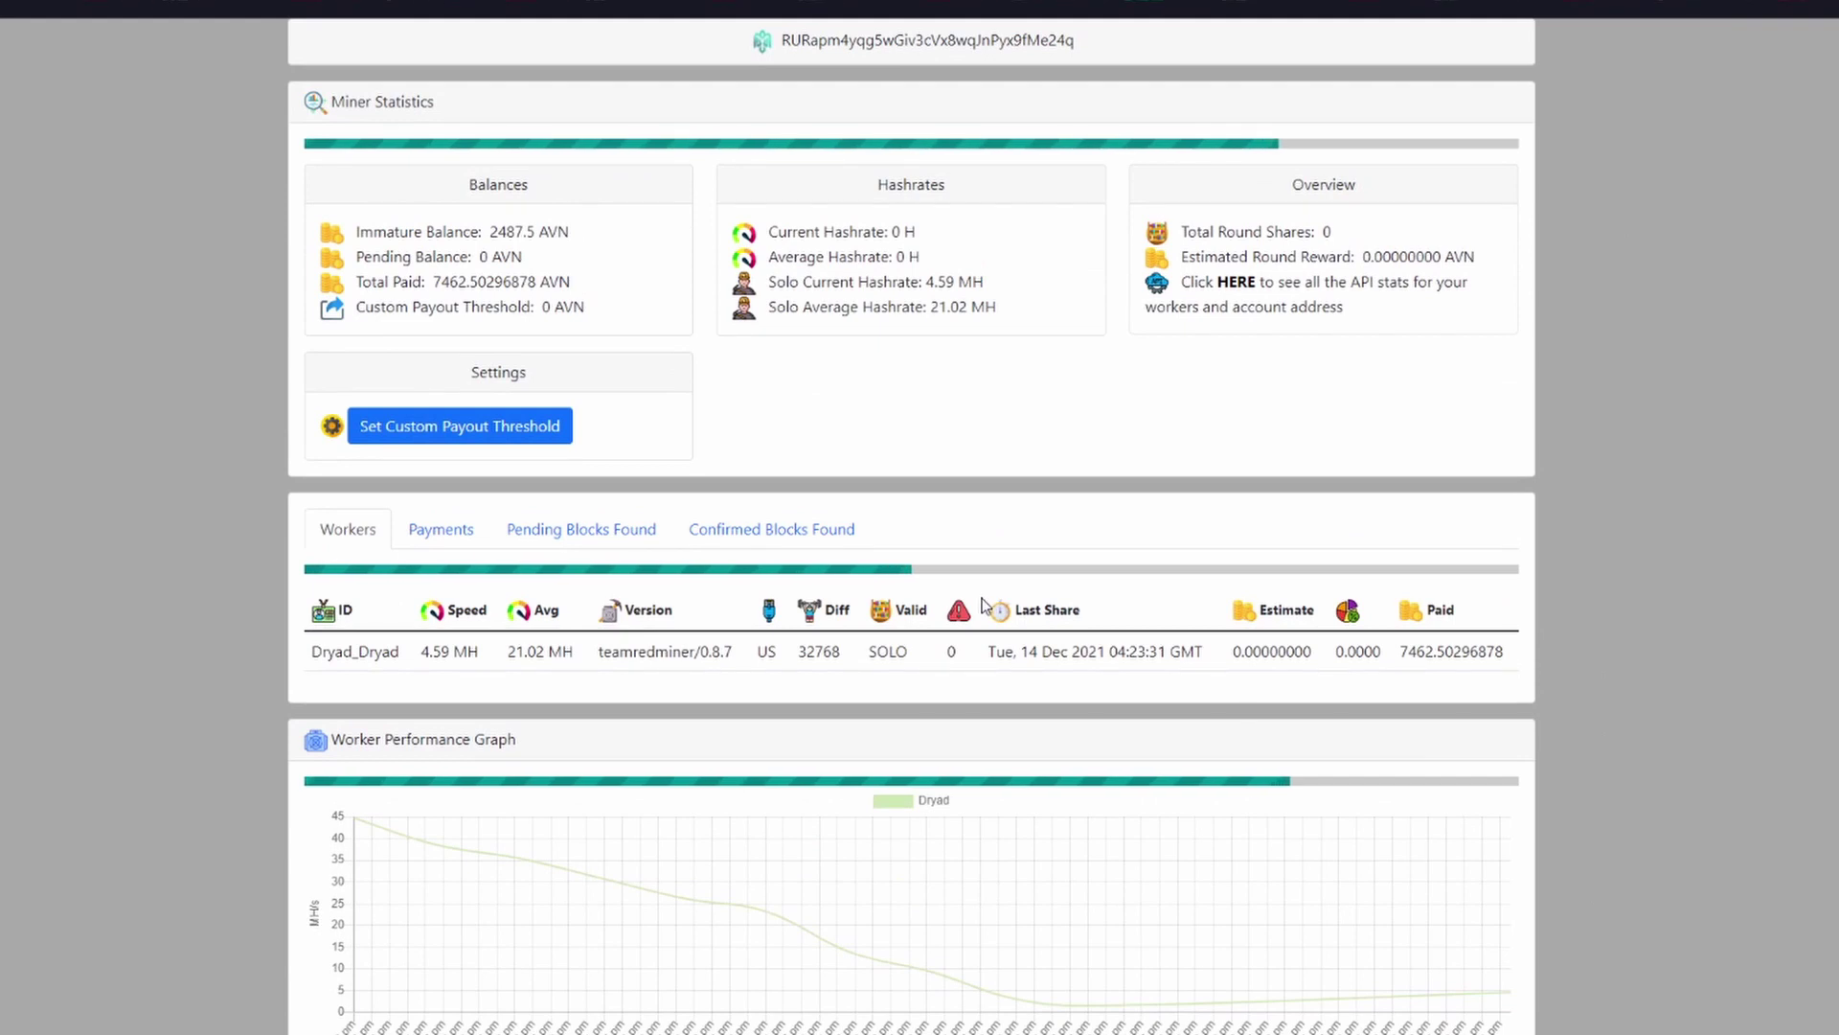